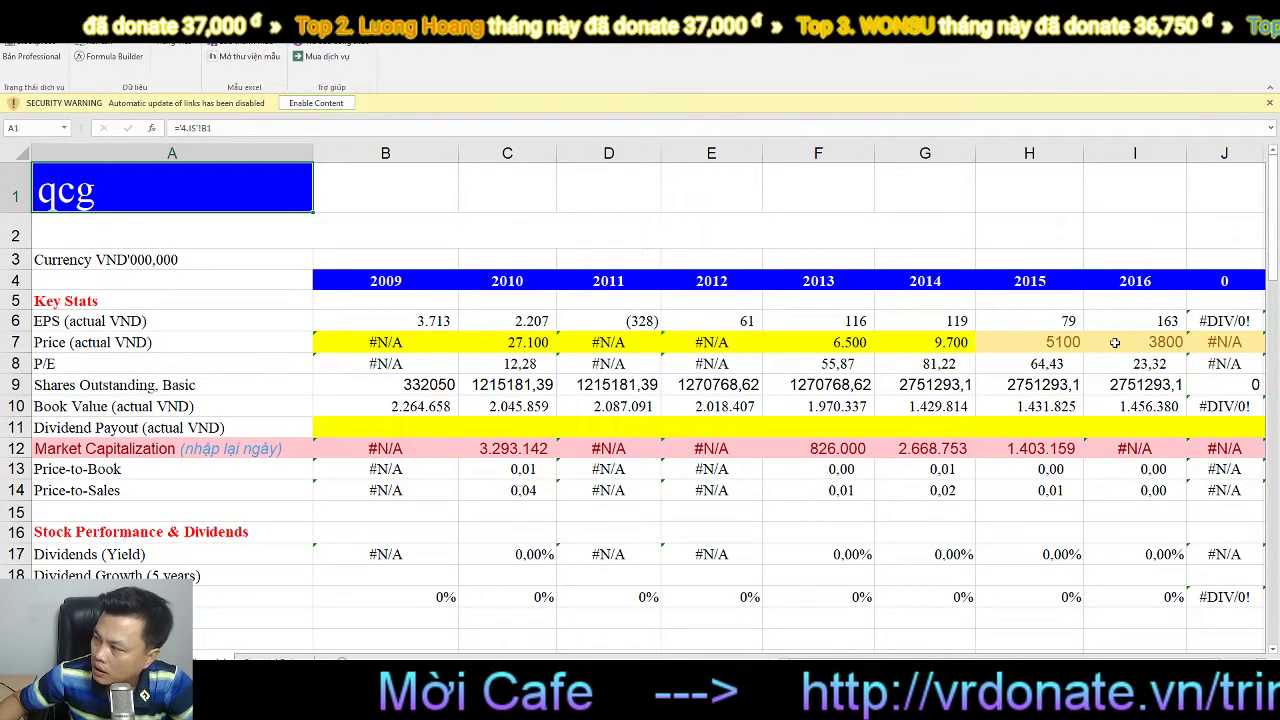
# - Review the qcg ratios from Key Stats through Working Capital Management, inspecting the 2016 A/R and A/P turnover days
pyautogui.scroll(-2, 1066, 490)
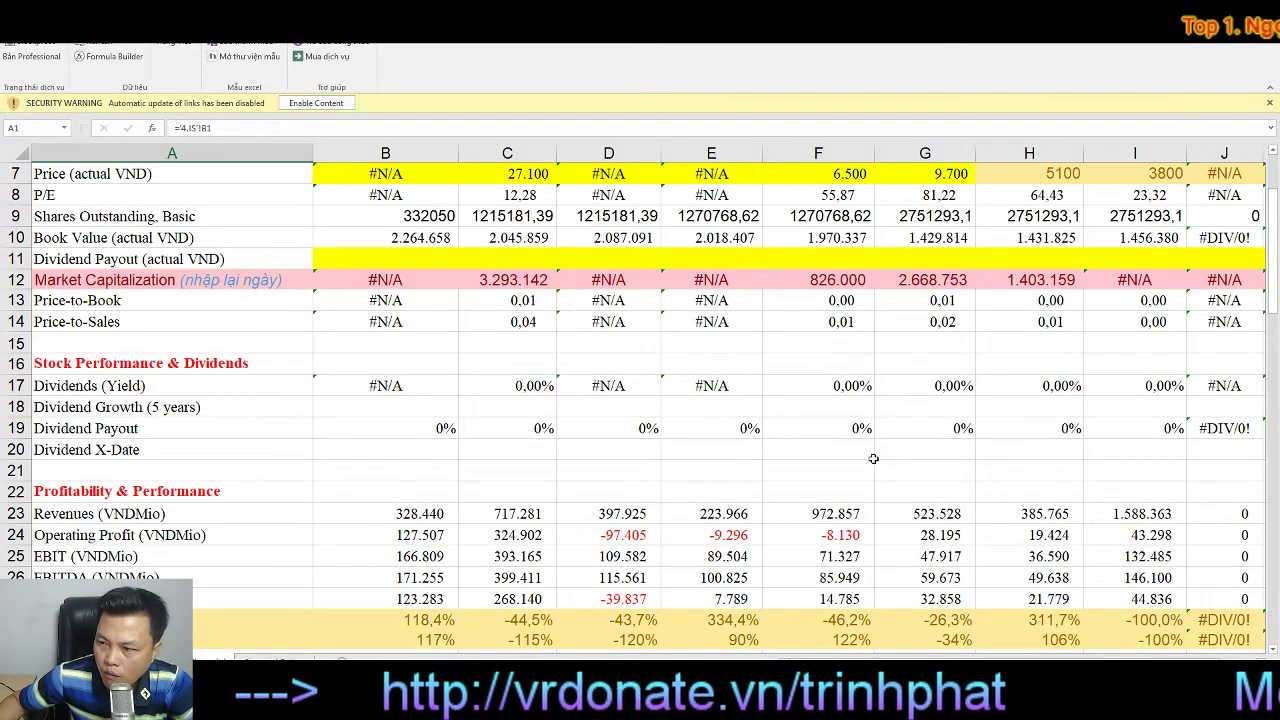
pyautogui.scroll(-2, 873, 458)
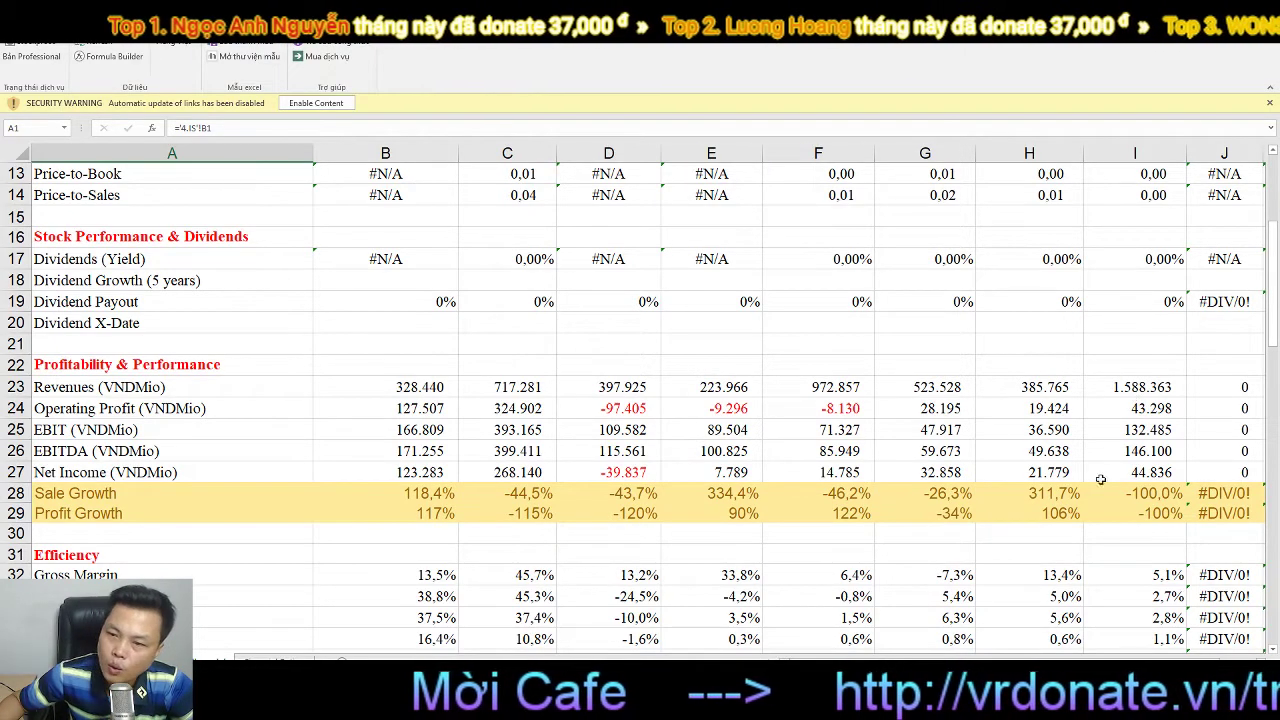
pyautogui.scroll(-4, 1088, 486)
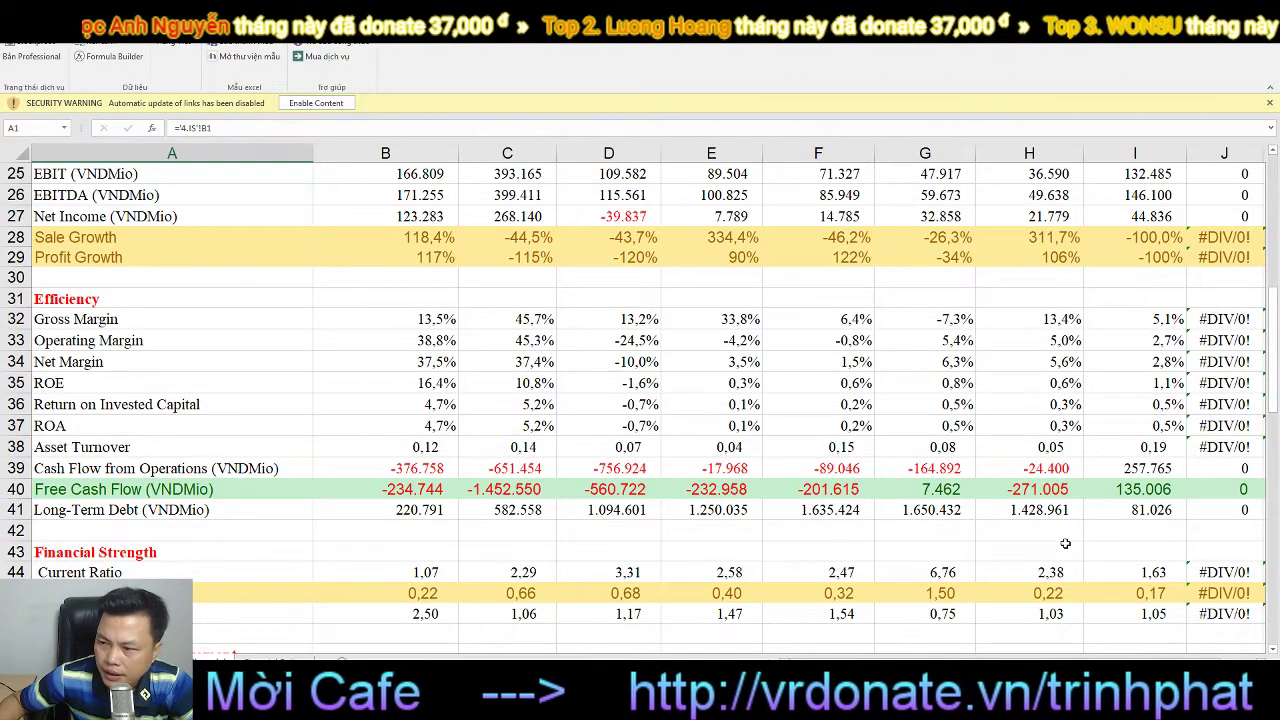
pyautogui.scroll(-2, 1066, 542)
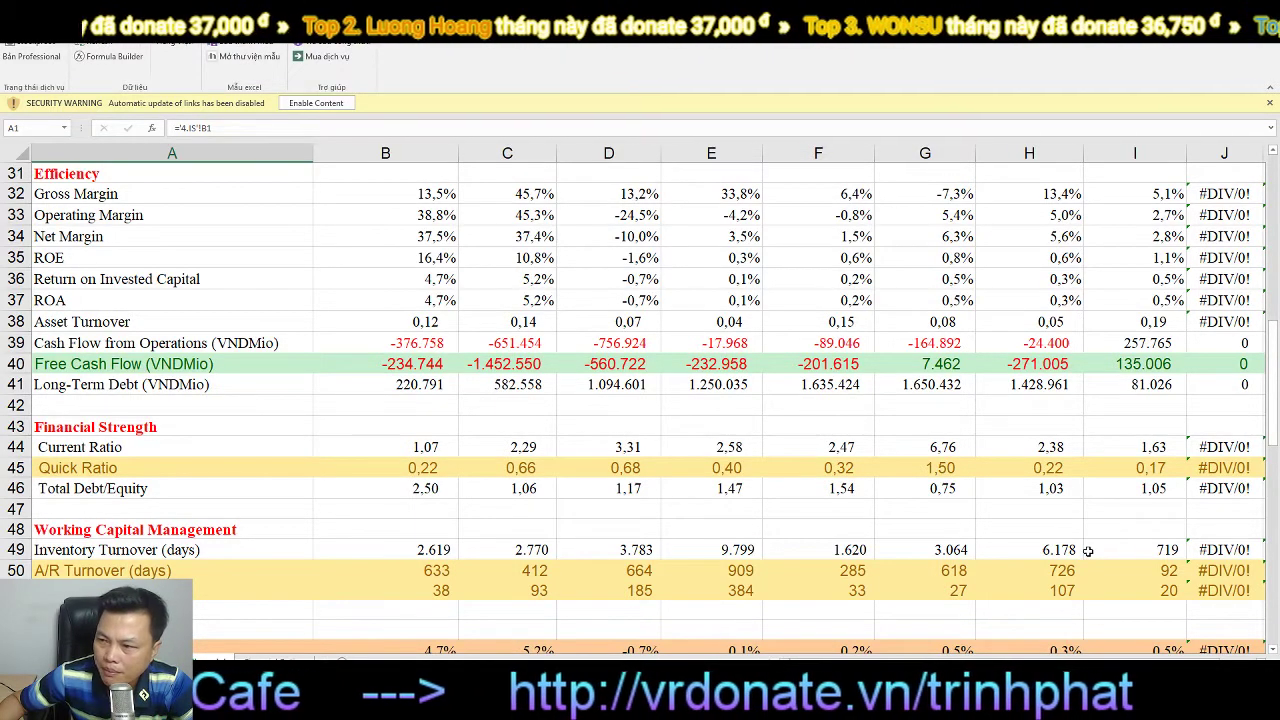
pyautogui.scroll(-2, 1088, 550)
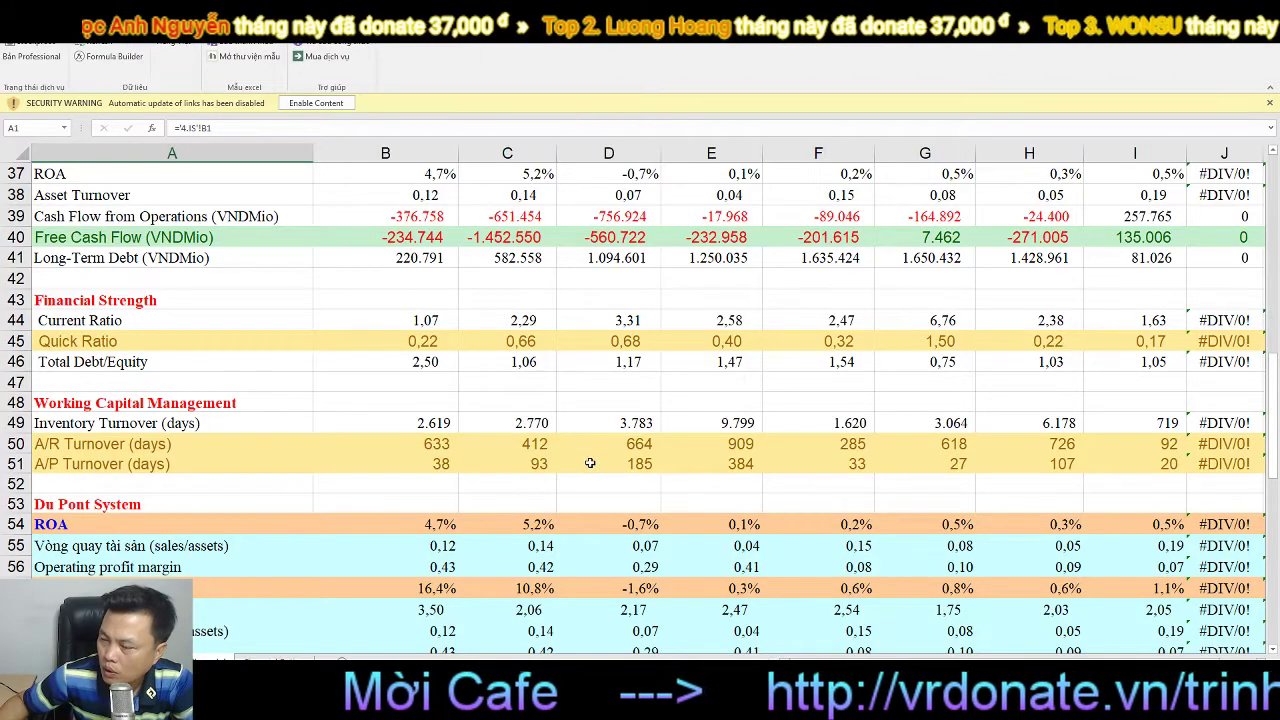
pyautogui.click(1141, 450)
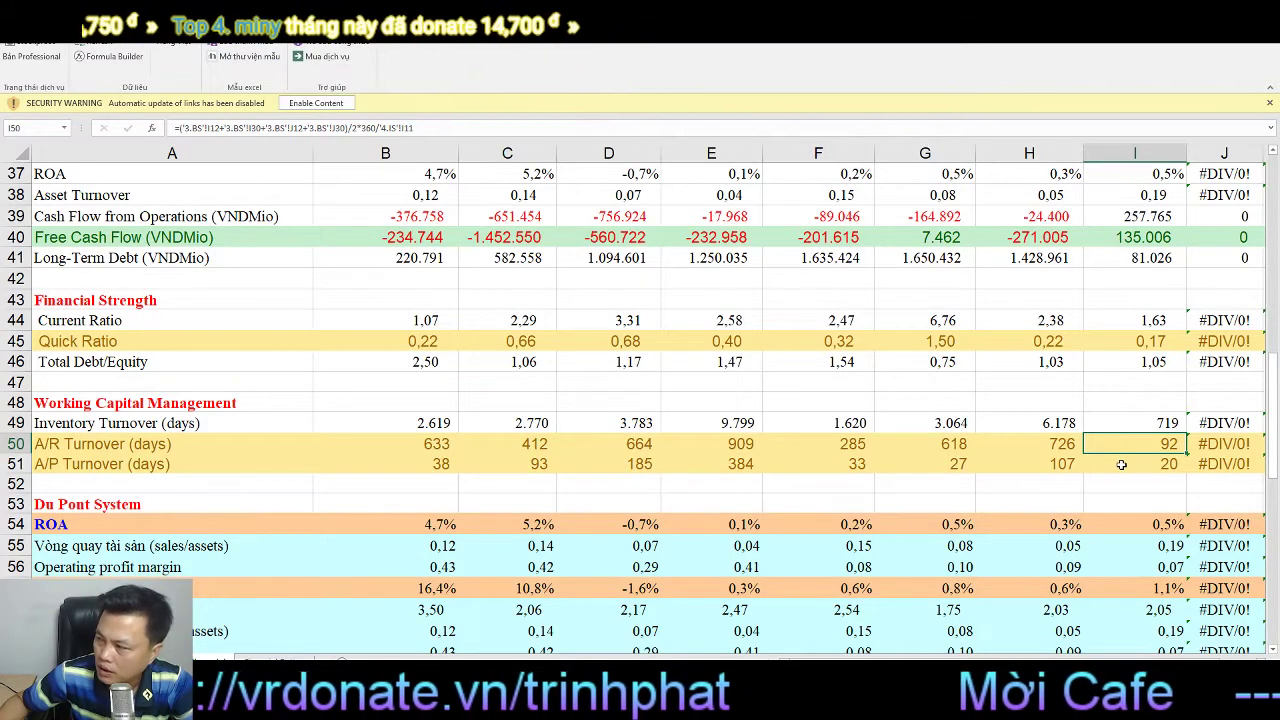
pyautogui.click(1121, 465)
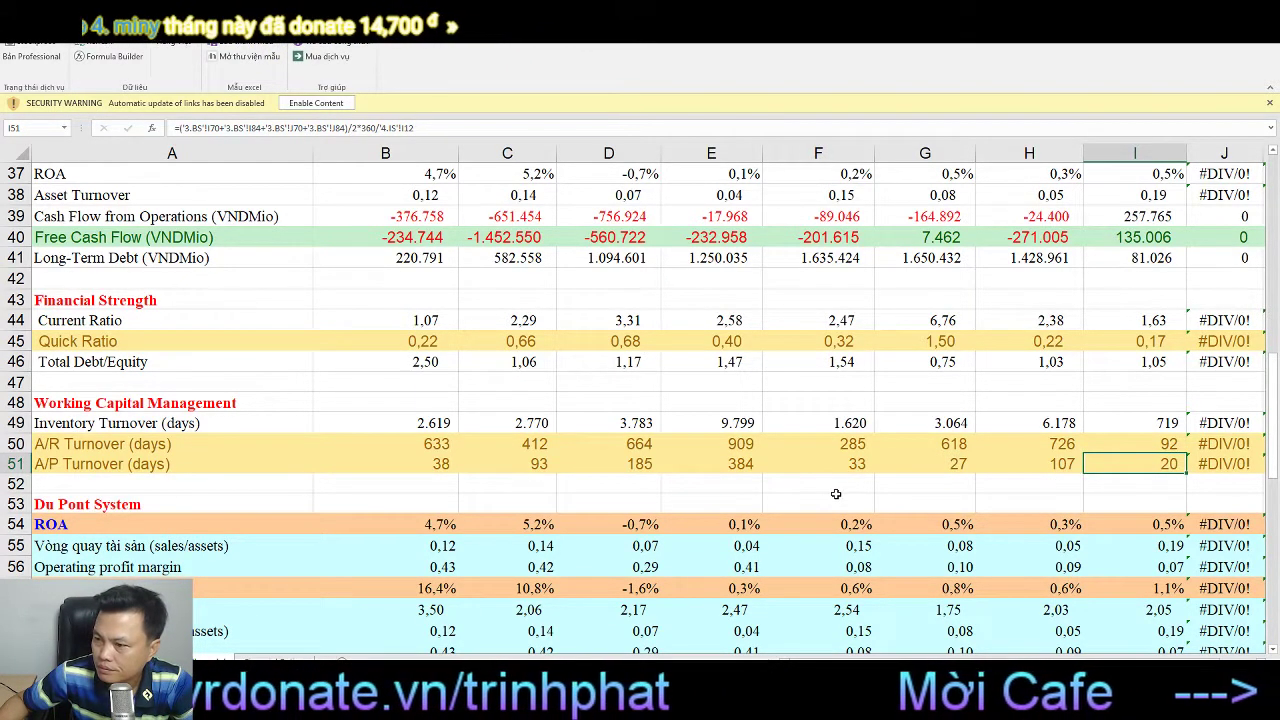
# - Compare the financial leverage ratio (Đòn bẩy tài chính) for 2015 and 2016 in the Du Pont System section
pyautogui.scroll(-2, 836, 497)
pyautogui.scroll(-2, 836, 496)
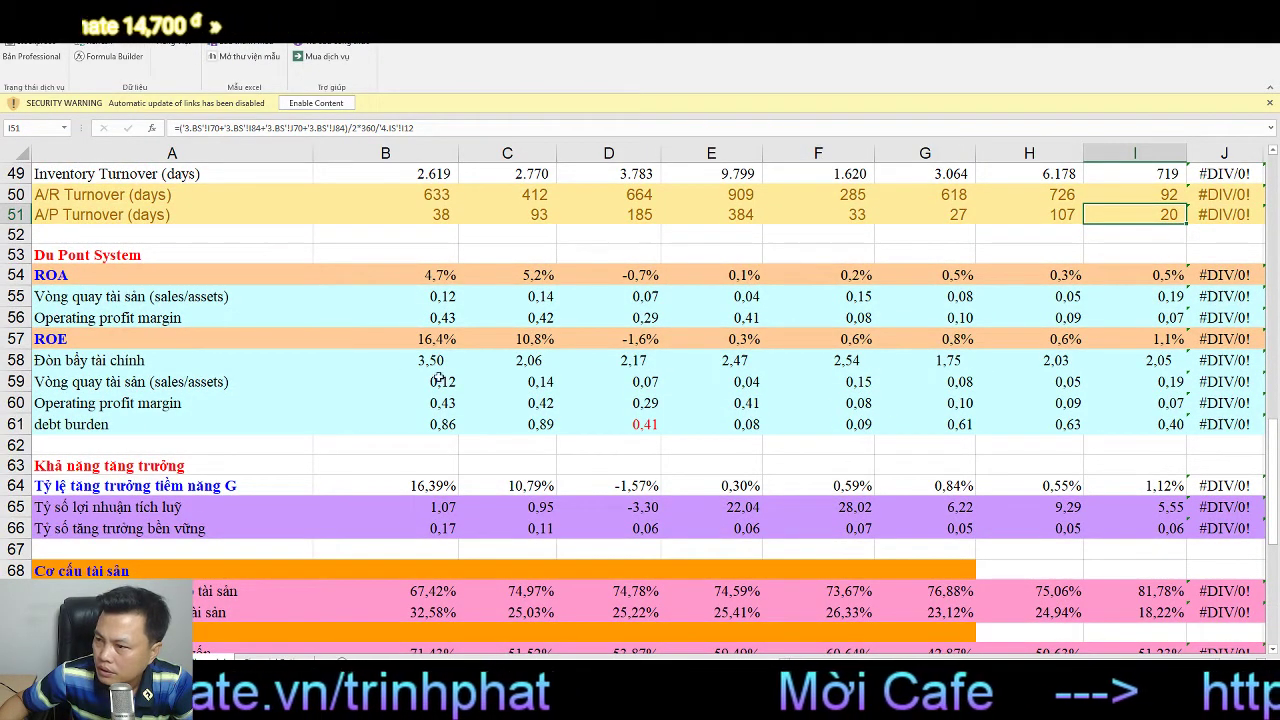
pyautogui.click(1117, 364)
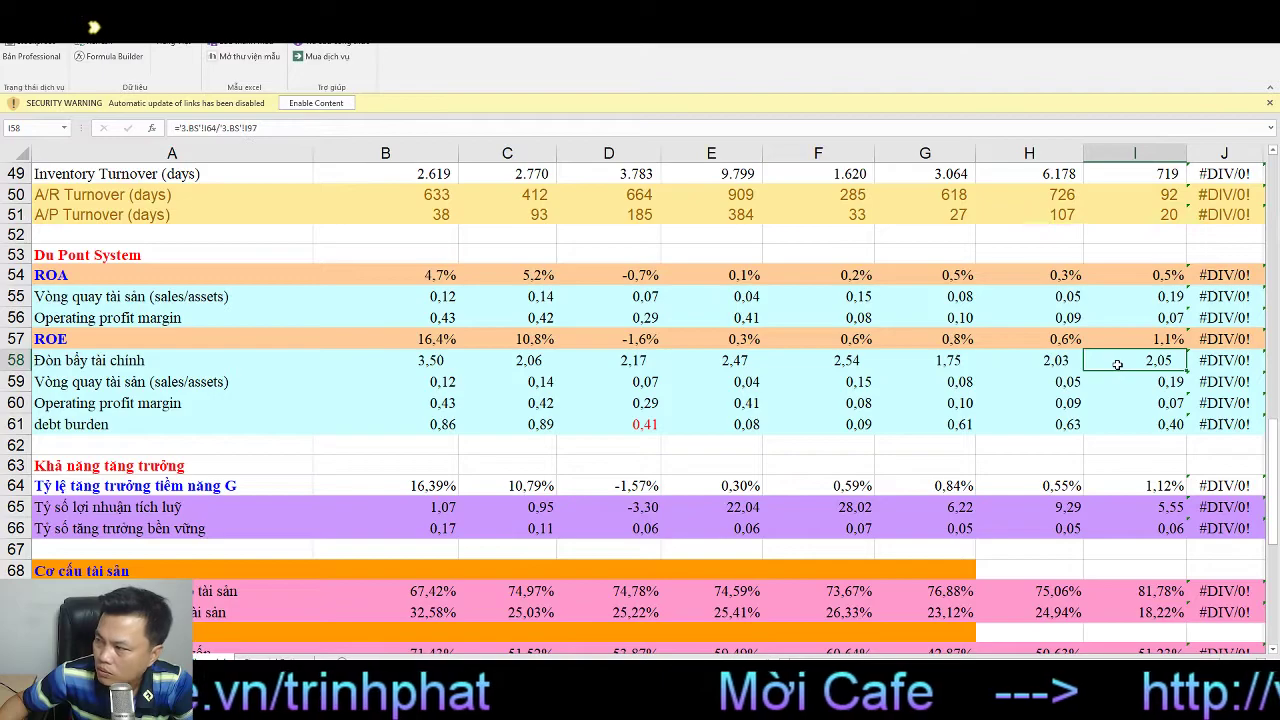
pyautogui.click(1054, 362)
pyautogui.click(1136, 364)
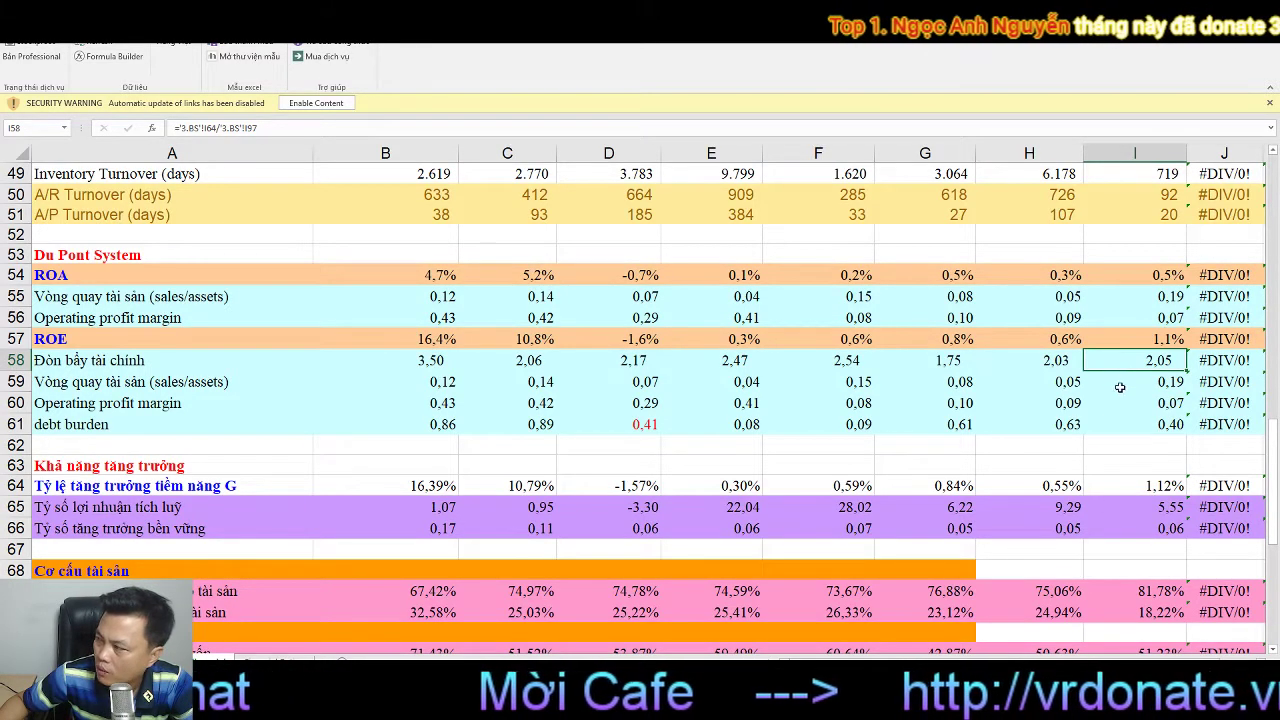
# - Inspect the 2016 short-term and long-term asset shares under Cơ cấu tài sản, and view the Z Score and market expectation sections
pyautogui.scroll(-2, 1090, 486)
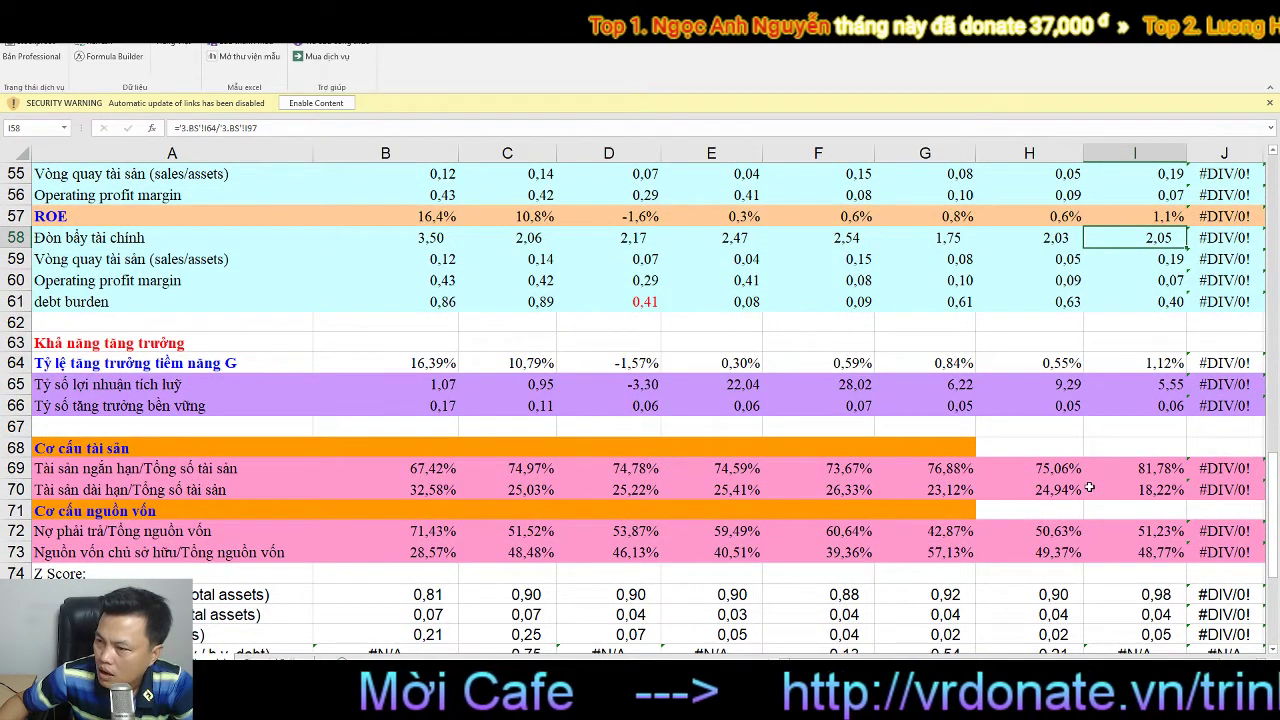
pyautogui.scroll(-2, 1090, 487)
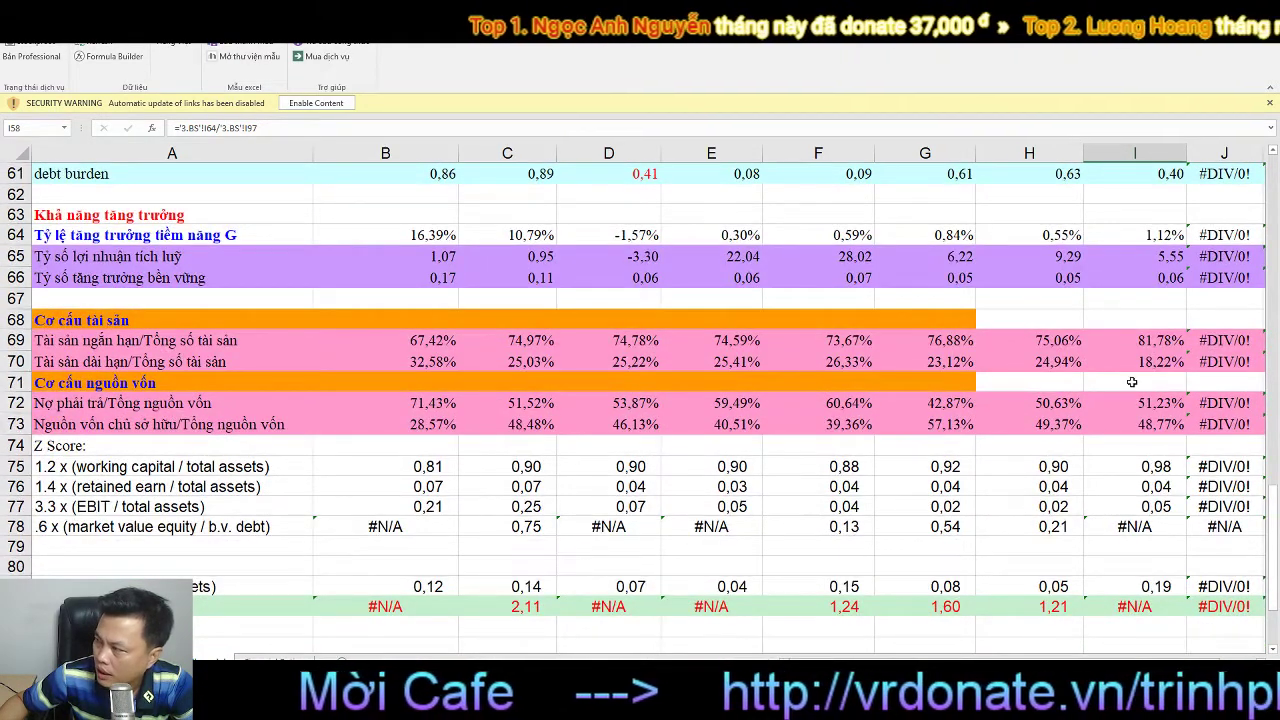
pyautogui.click(1147, 341)
pyautogui.click(1157, 364)
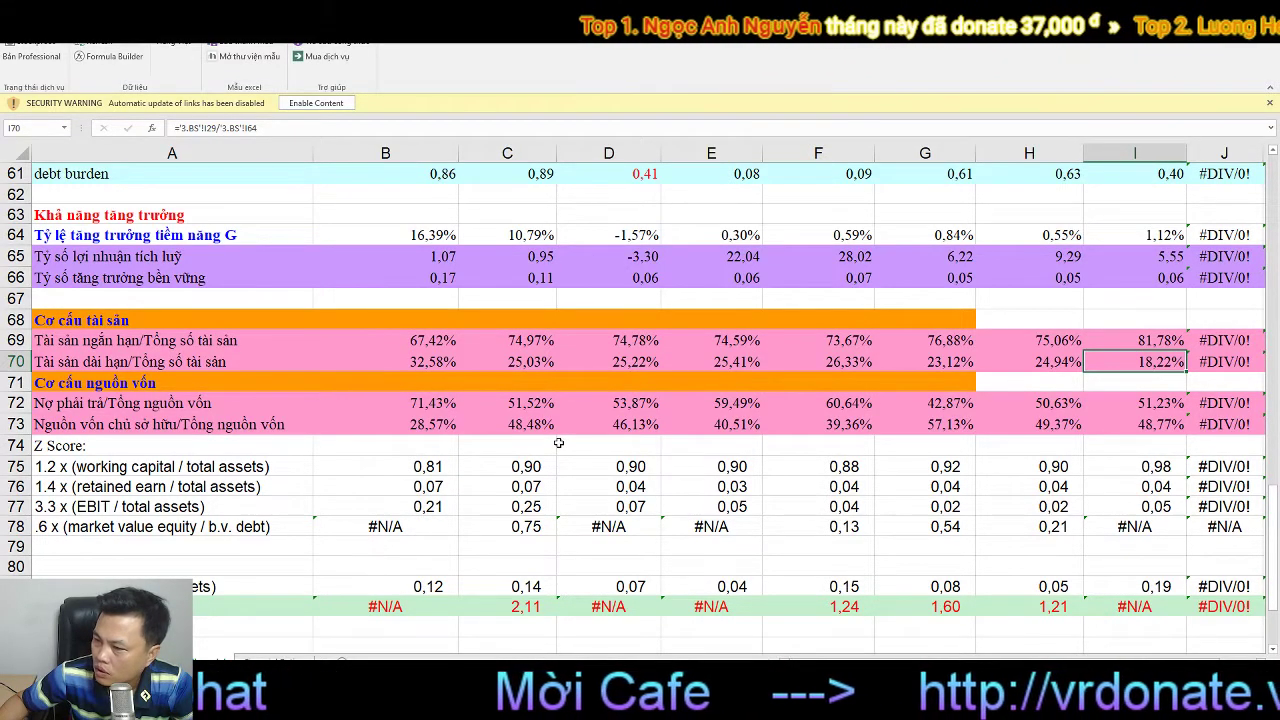
pyautogui.scroll(-2, 559, 443)
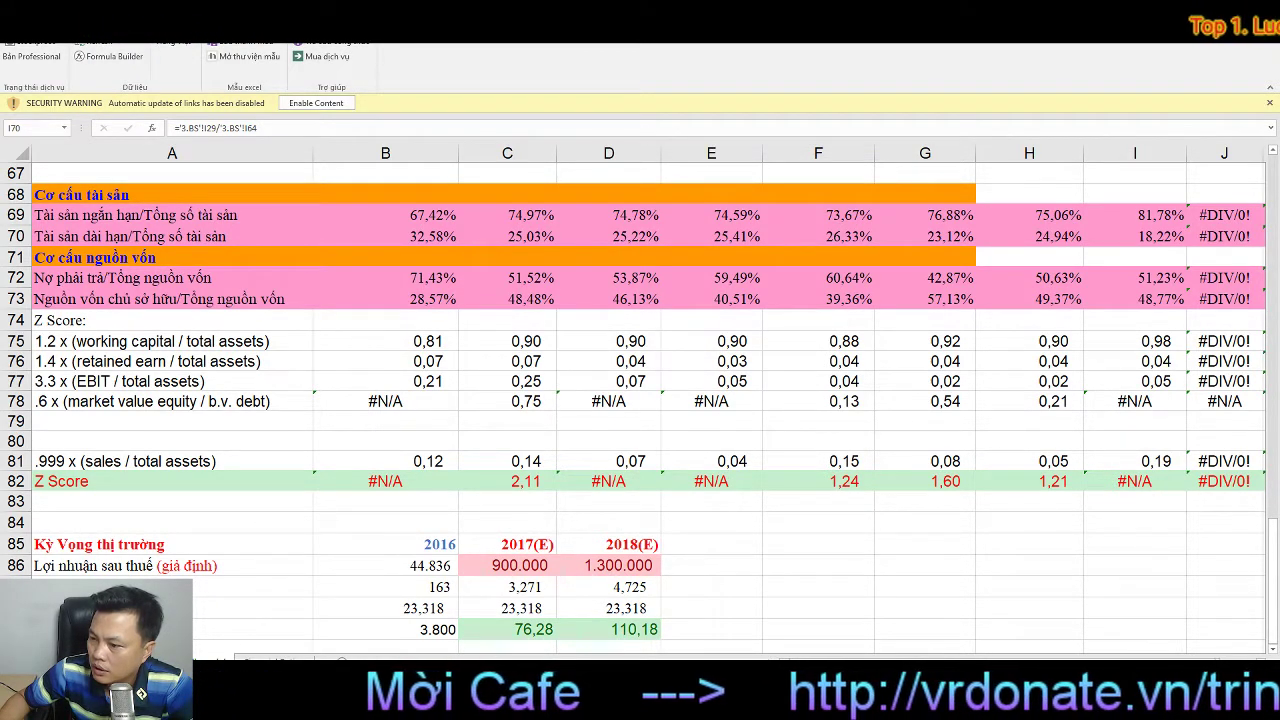
# - Open the income statement sheet and compare total revenue from 2013 to 2016, including the 2015 revenue deductions
pyautogui.hotkey('ctrl', 'pageup')
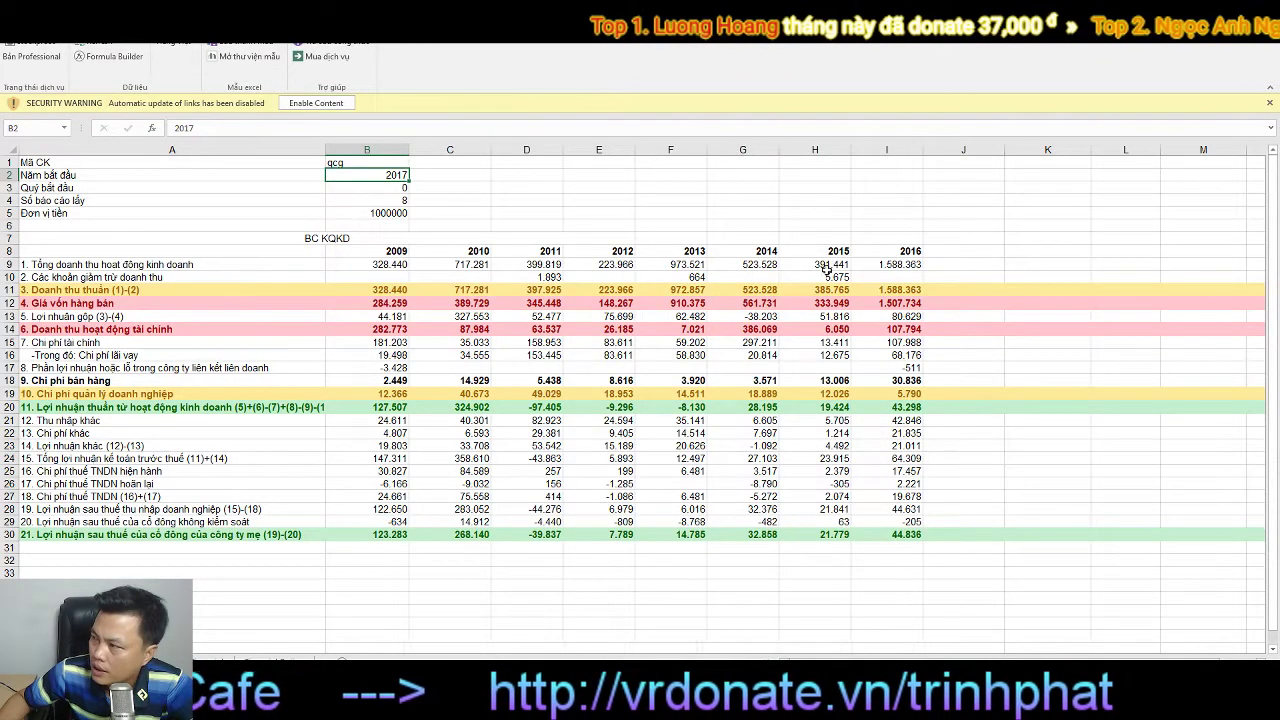
pyautogui.click(686, 265)
pyautogui.click(745, 265)
pyautogui.click(810, 265)
pyautogui.click(908, 266)
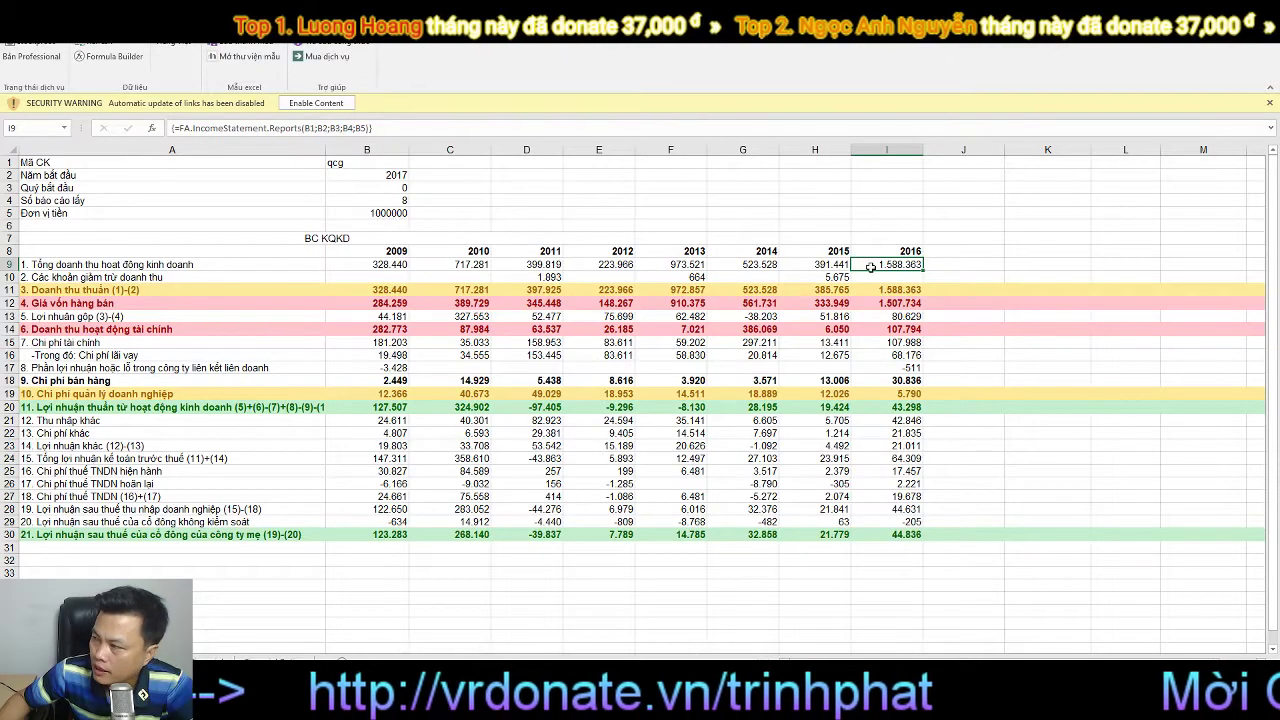
pyautogui.click(826, 273)
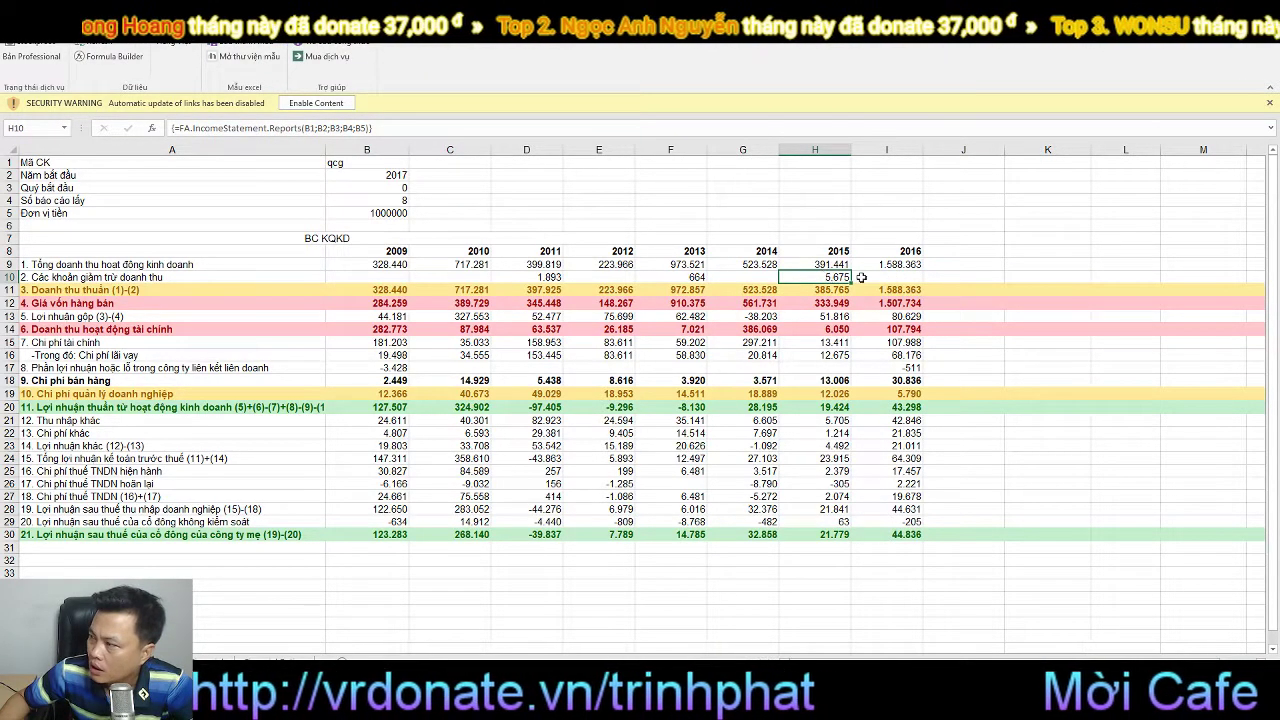
# - Compare cost of goods sold (Giá vốn hàng bán) for 2015 and 2016, and check the parent company's 2016 net profit
pyautogui.click(816, 303)
pyautogui.click(888, 306)
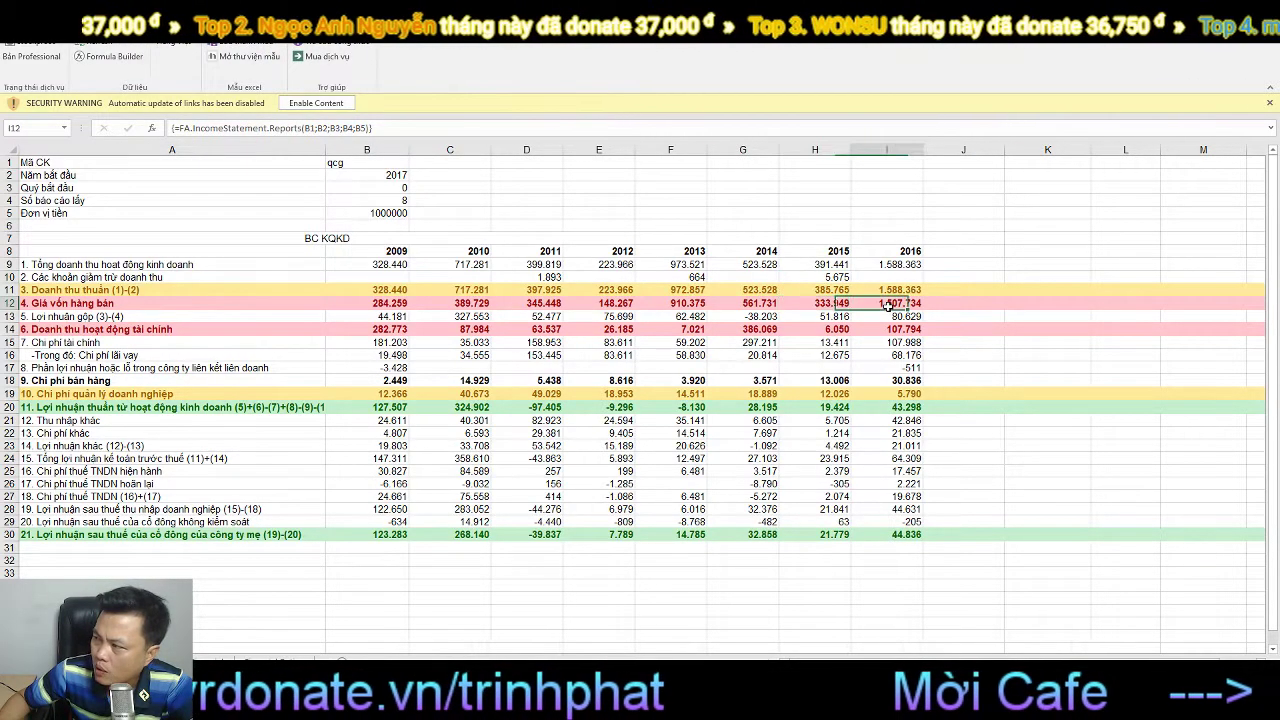
pyautogui.click(828, 306)
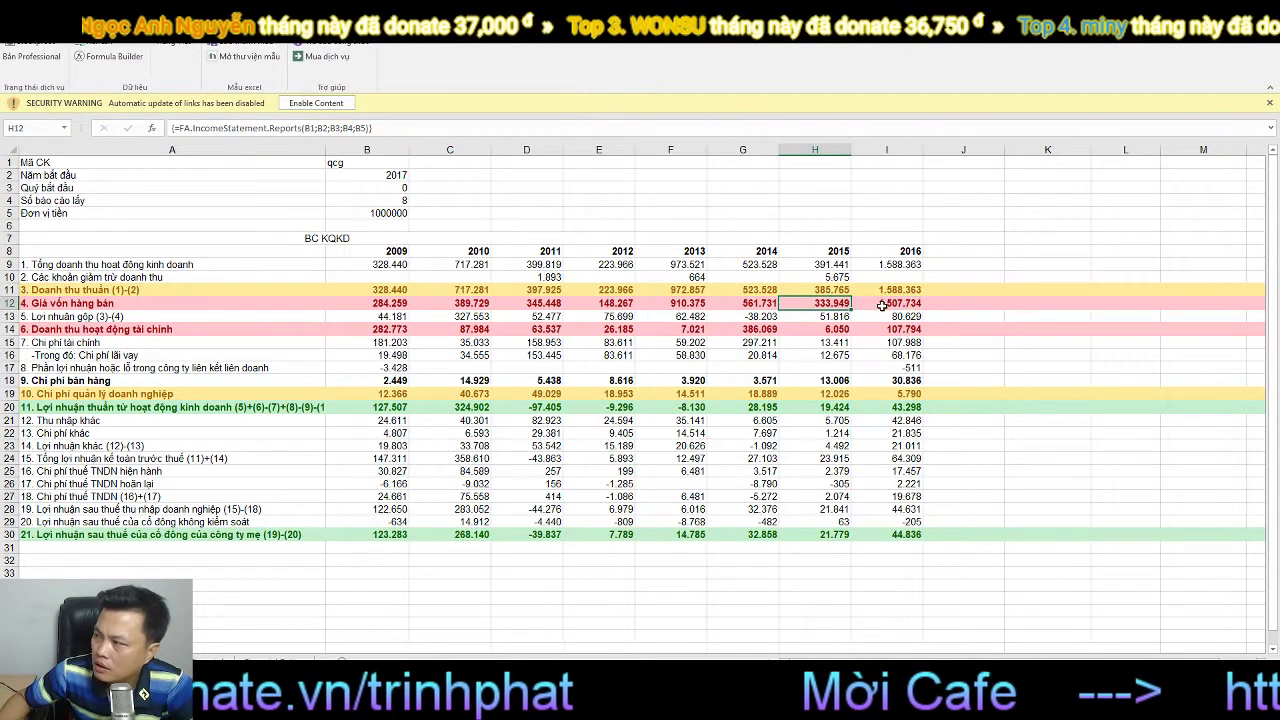
pyautogui.click(881, 306)
pyautogui.click(805, 304)
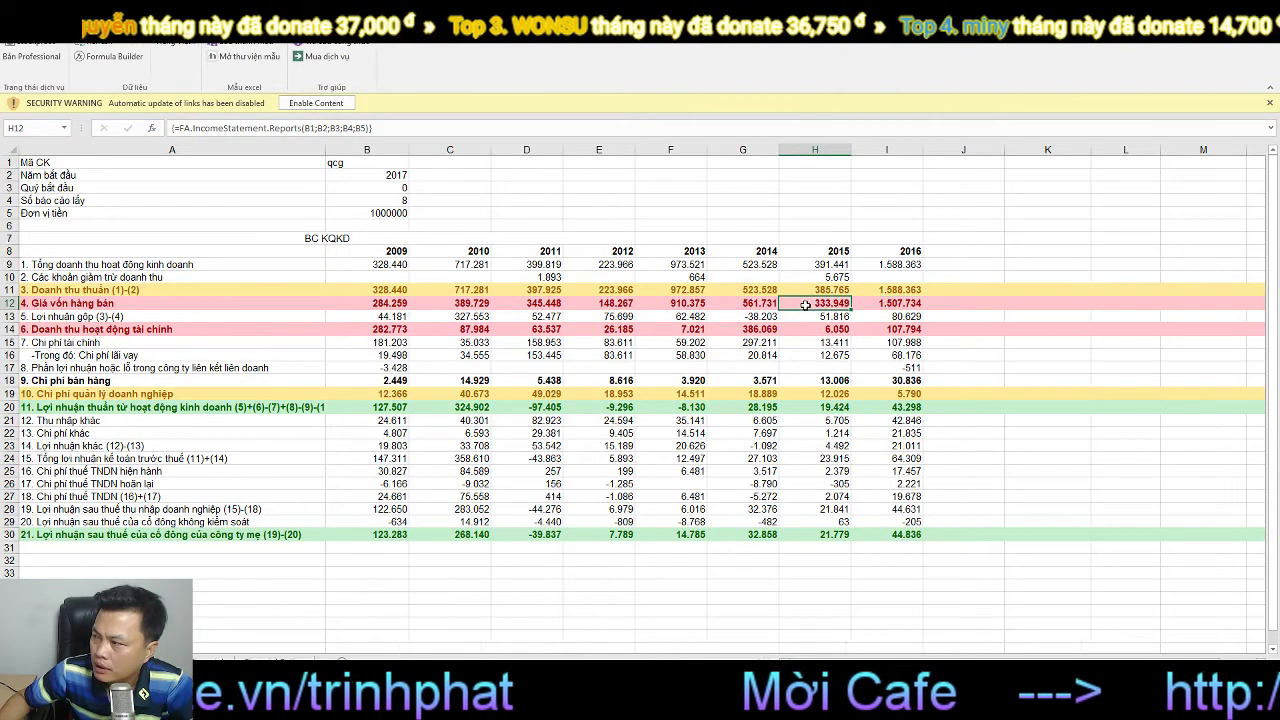
pyautogui.click(885, 305)
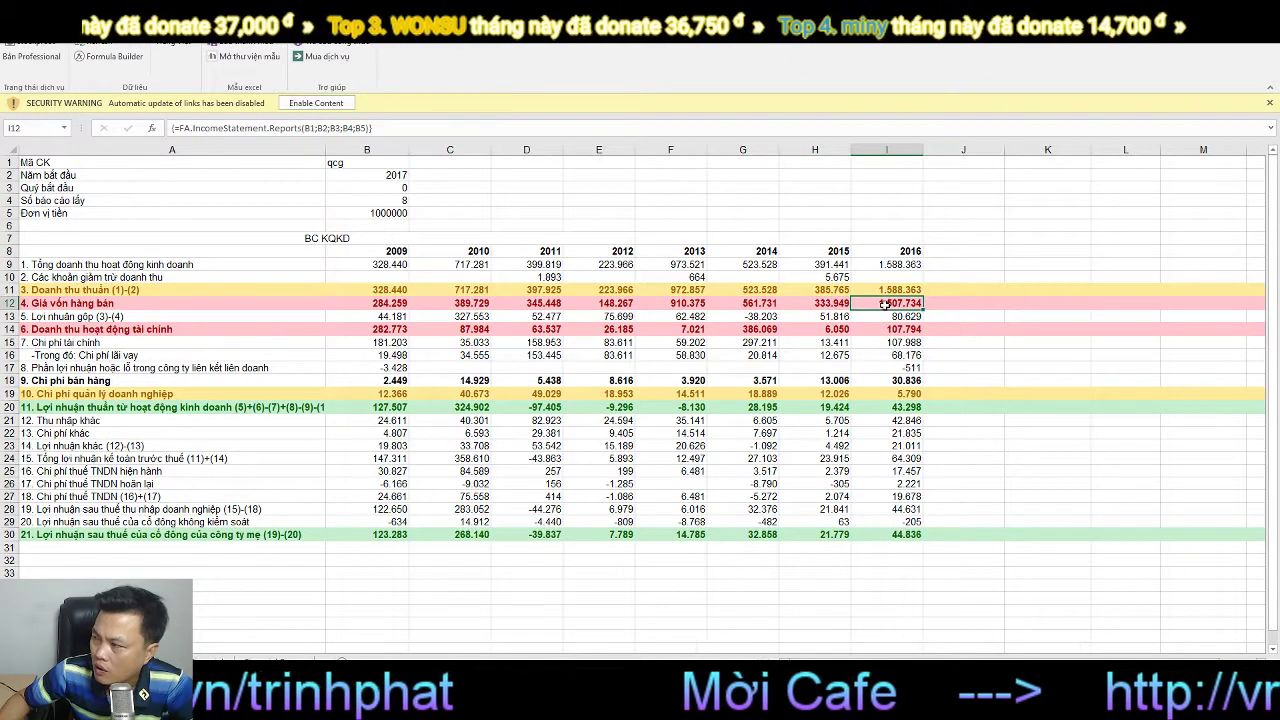
pyautogui.click(888, 536)
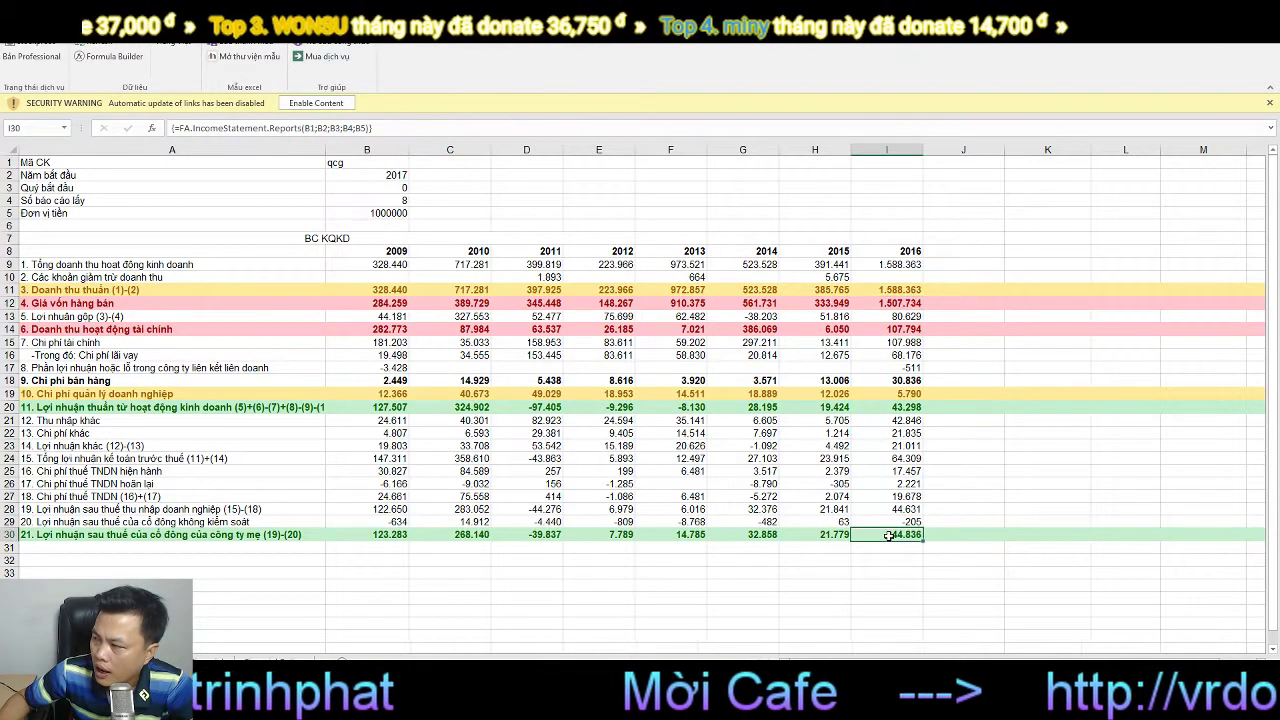
pyautogui.moveTo(888, 536)
pyautogui.mouseDown()
pyautogui.moveTo(840, 535)
pyautogui.moveTo(880, 535)
pyautogui.mouseUp()
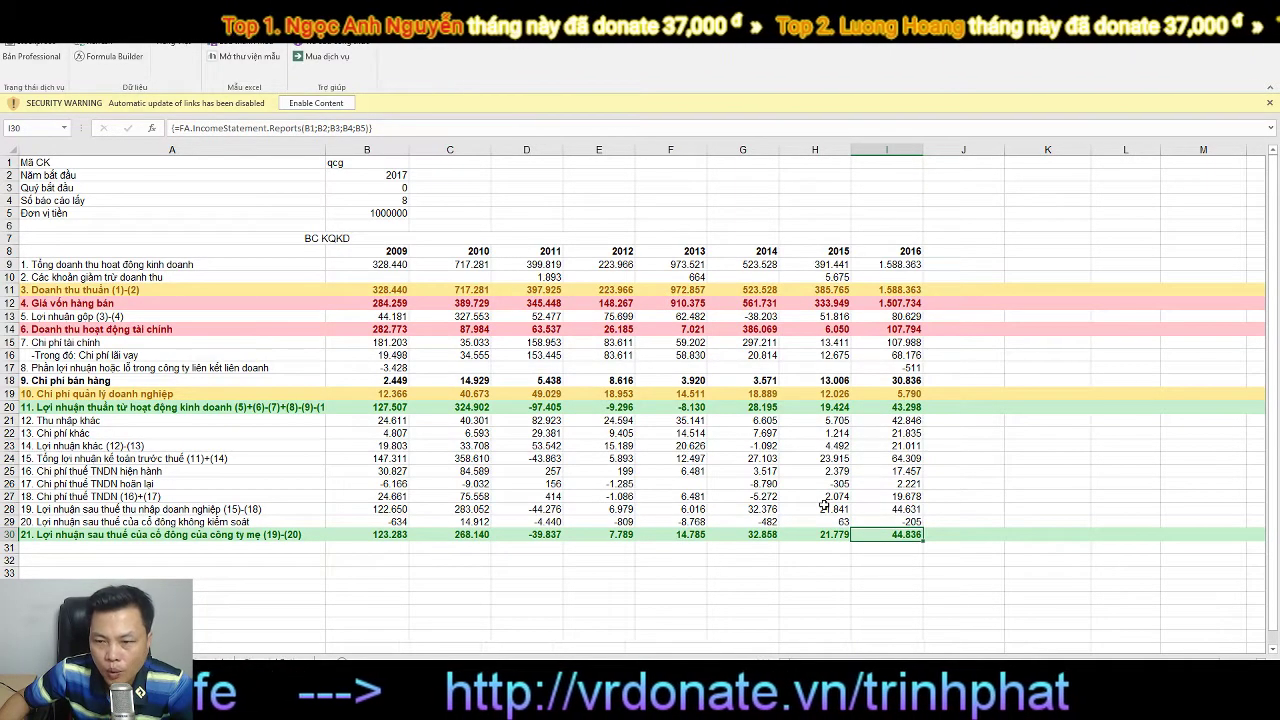
# - Recheck the 2015 and 2016 cost of goods sold, and inspect 2016 financial income and financial expenses
pyautogui.click(900, 304)
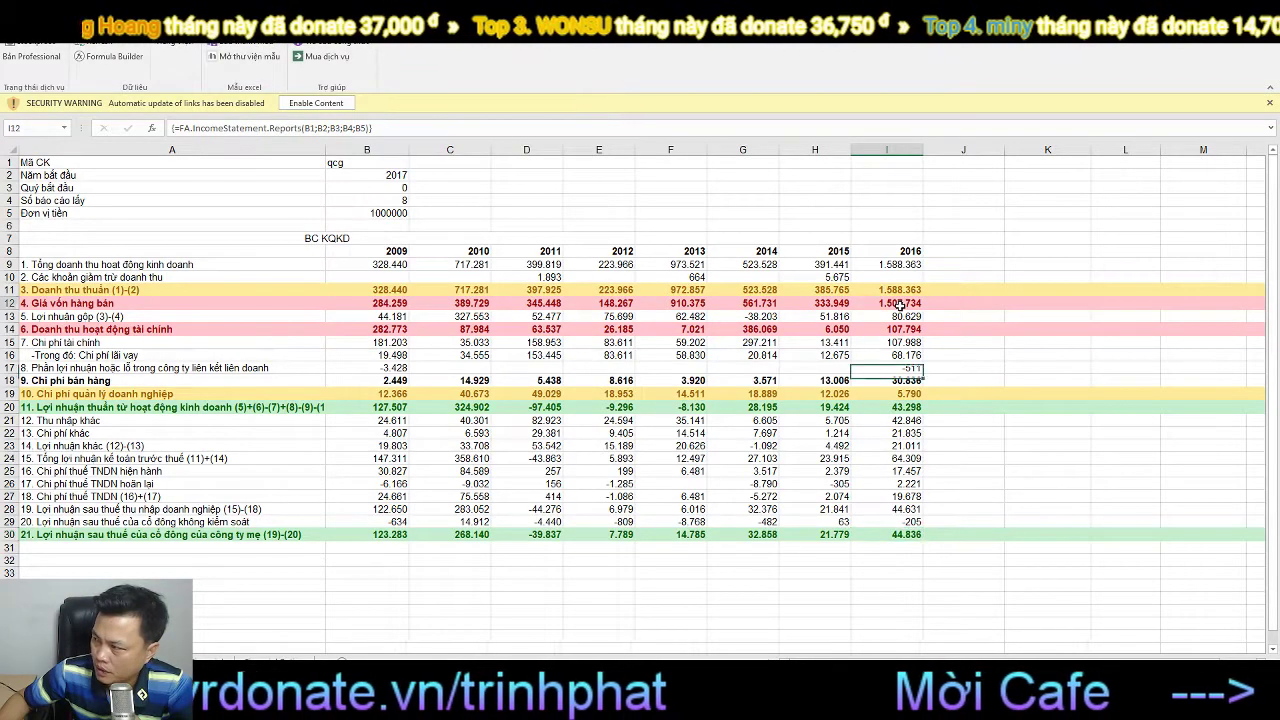
pyautogui.click(838, 305)
pyautogui.click(880, 304)
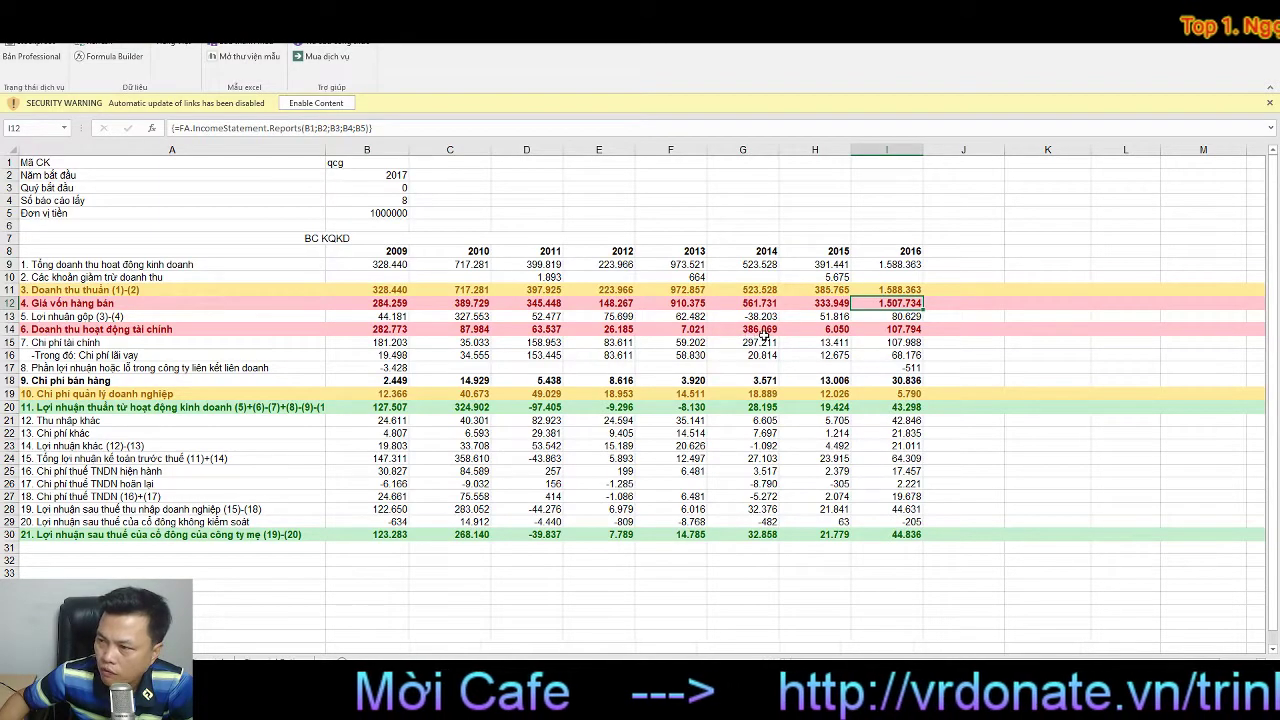
pyautogui.click(906, 333)
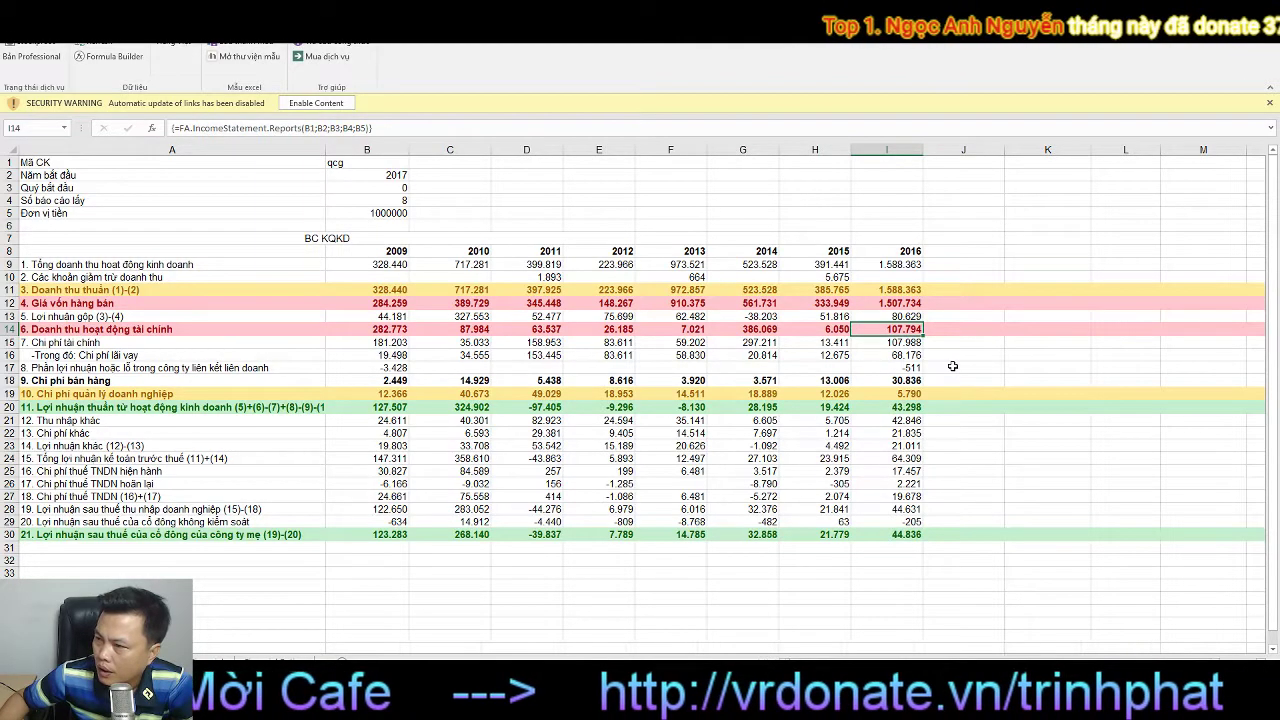
pyautogui.click(898, 343)
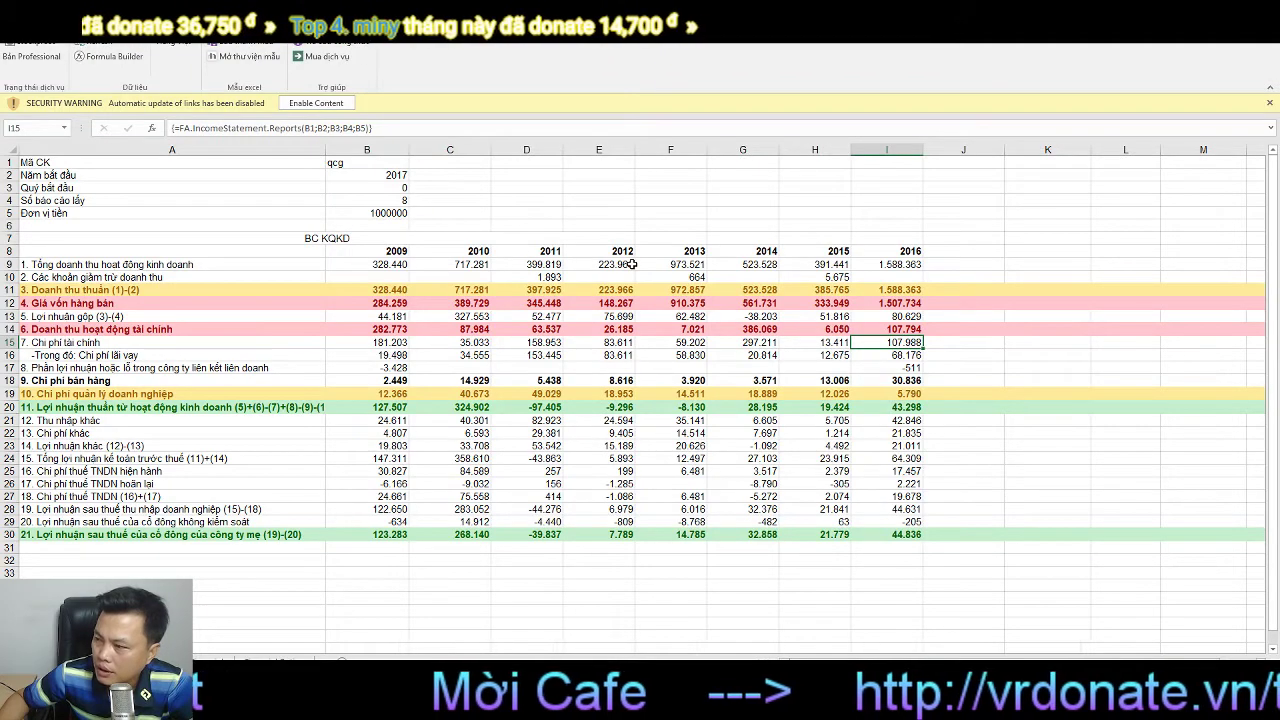
# - Compare 2010 total revenue with that year's parent-company net profit, and check total revenue for 2016
pyautogui.click(466, 266)
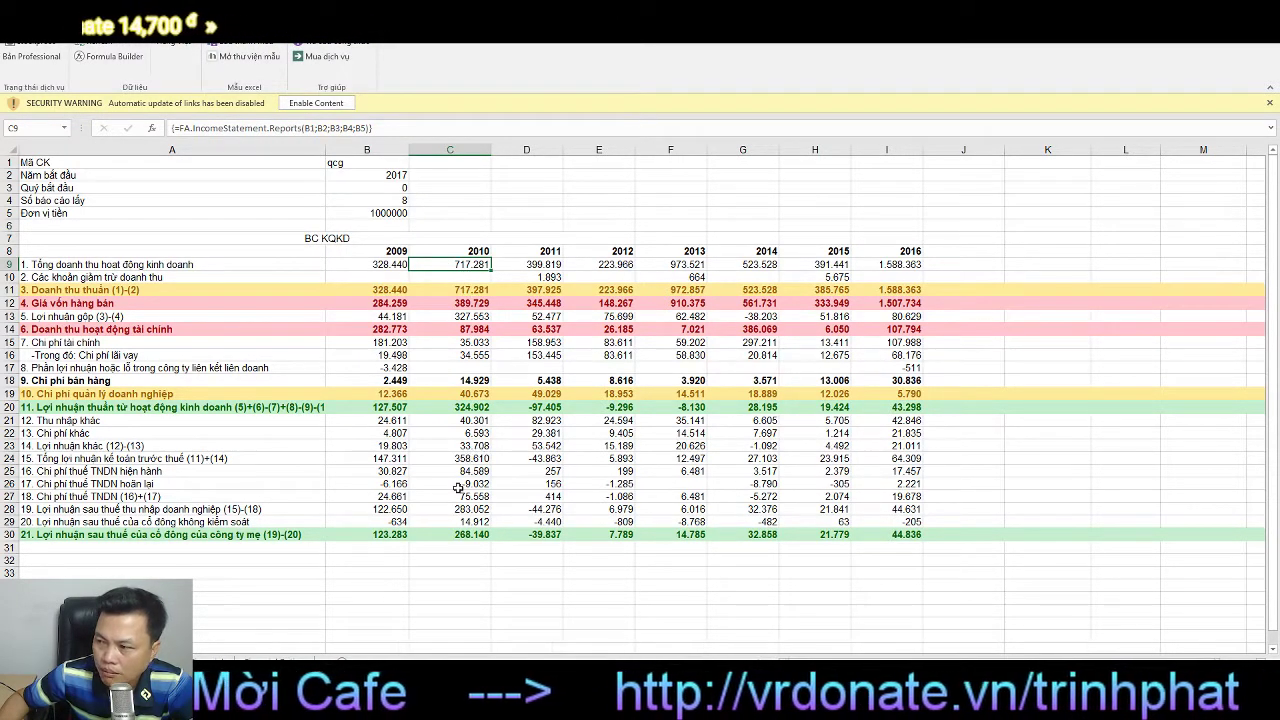
pyautogui.click(472, 545)
pyautogui.click(472, 535)
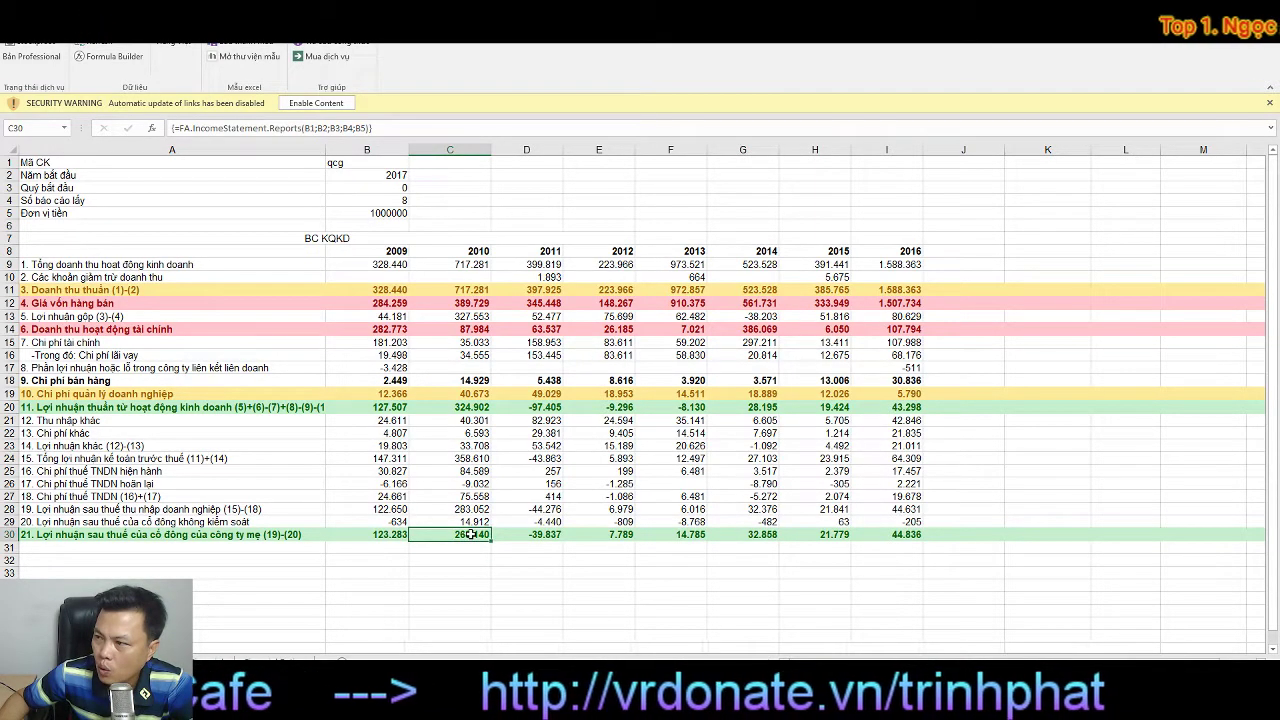
pyautogui.click(466, 266)
pyautogui.click(472, 536)
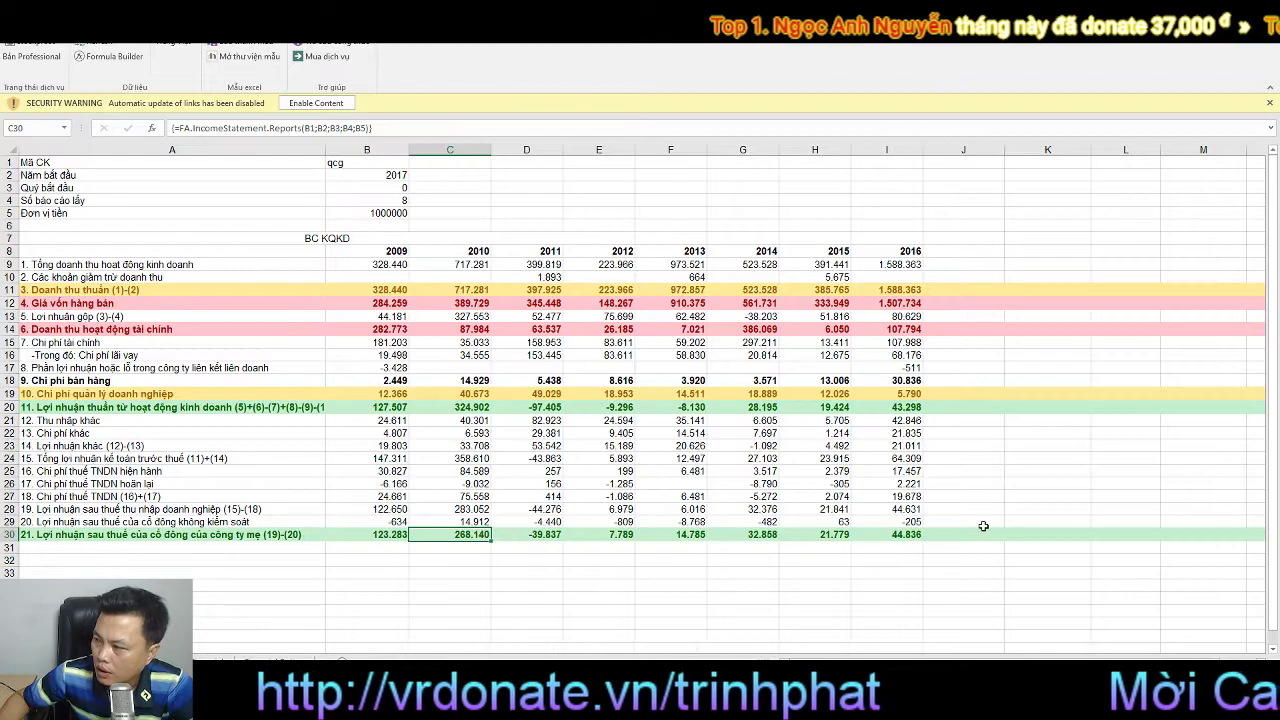
pyautogui.click(899, 265)
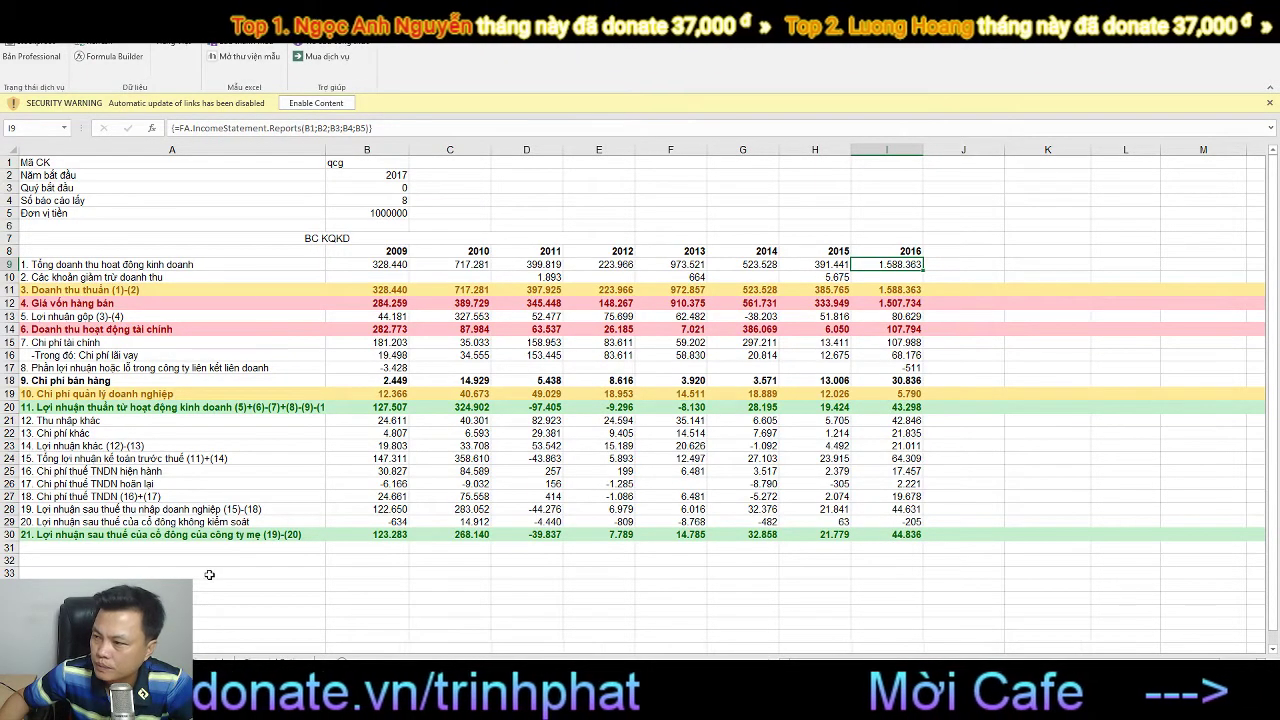
# - Open the balance sheet and check the 2016 total assets
pyautogui.click(230, 661)
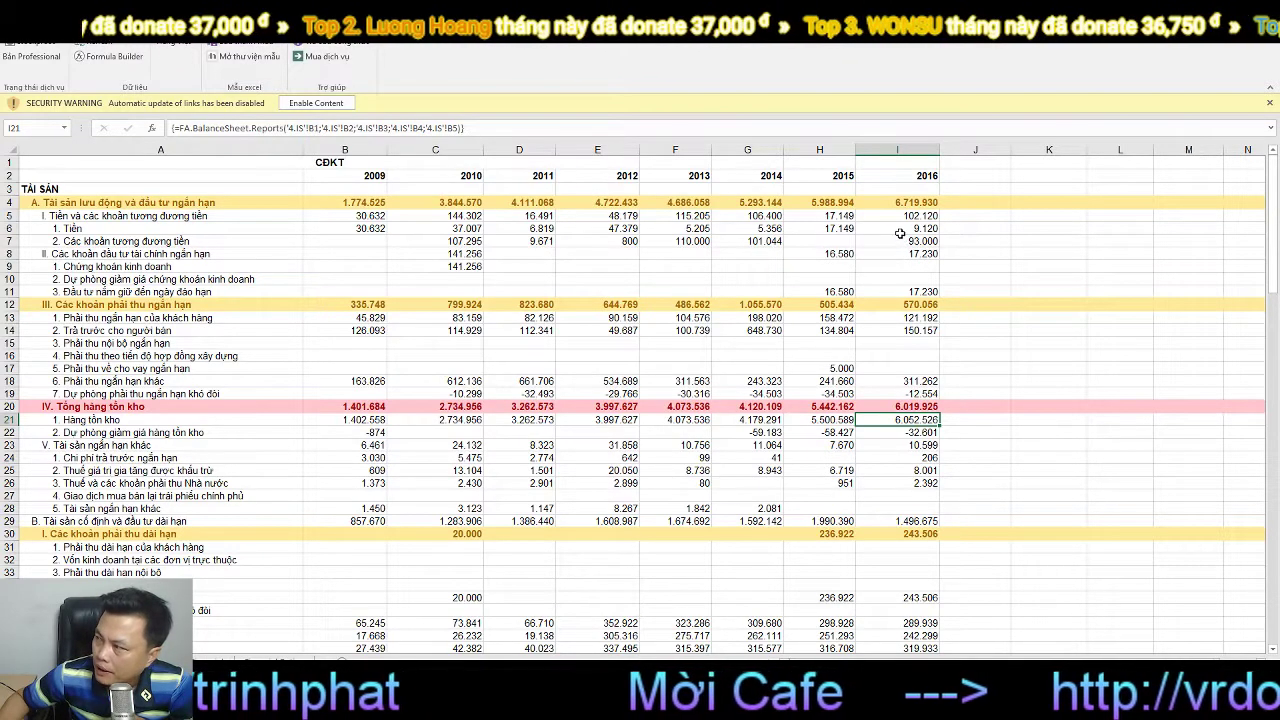
pyautogui.scroll(-4, 868, 343)
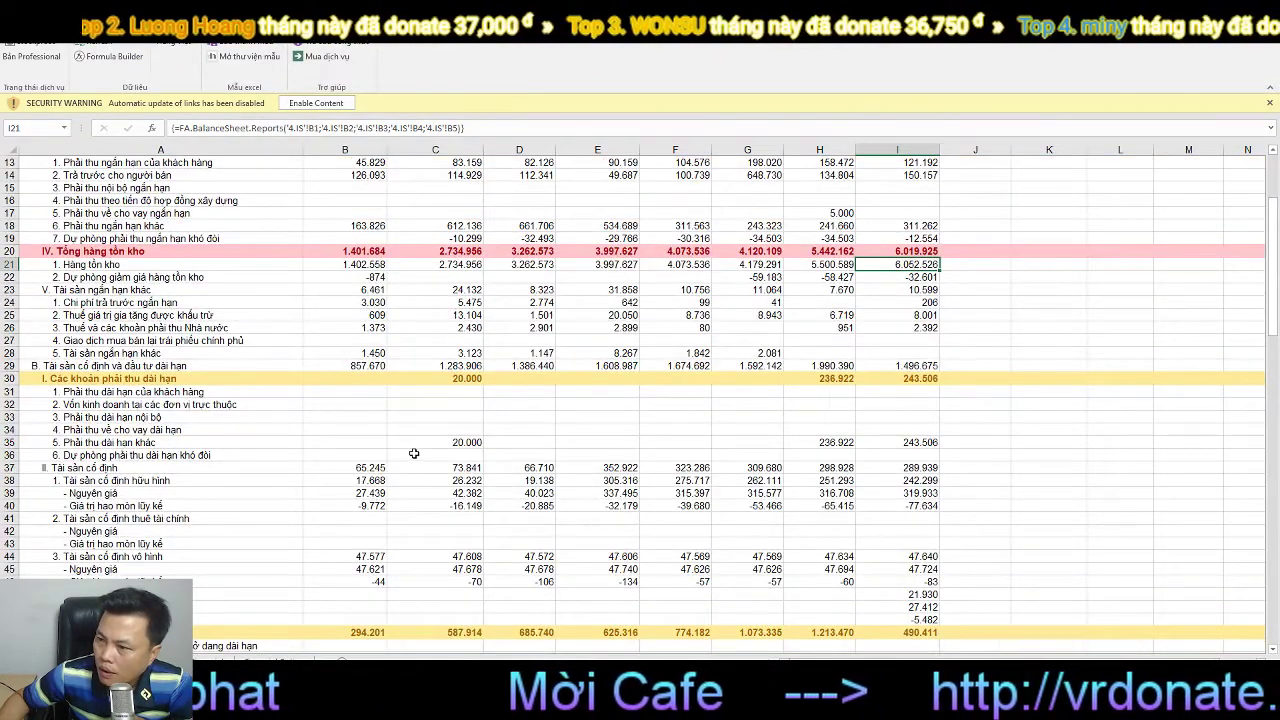
pyautogui.scroll(-6, 225, 429)
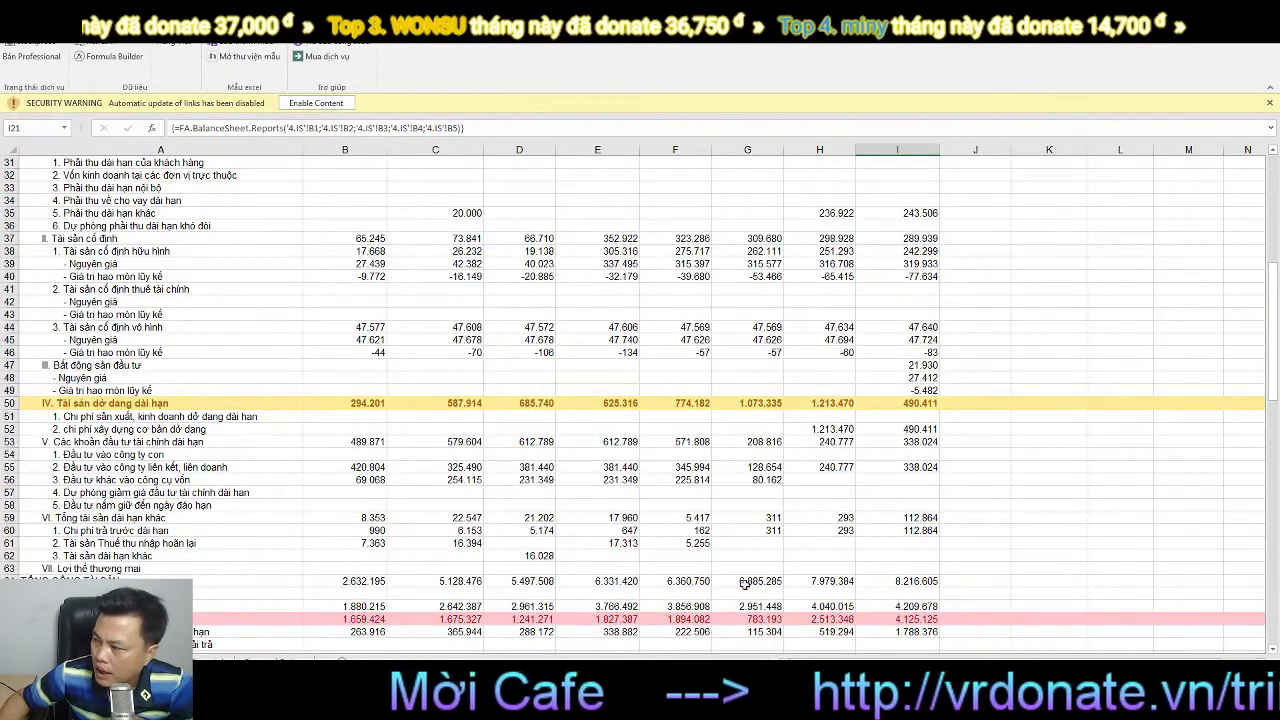
pyautogui.click(895, 583)
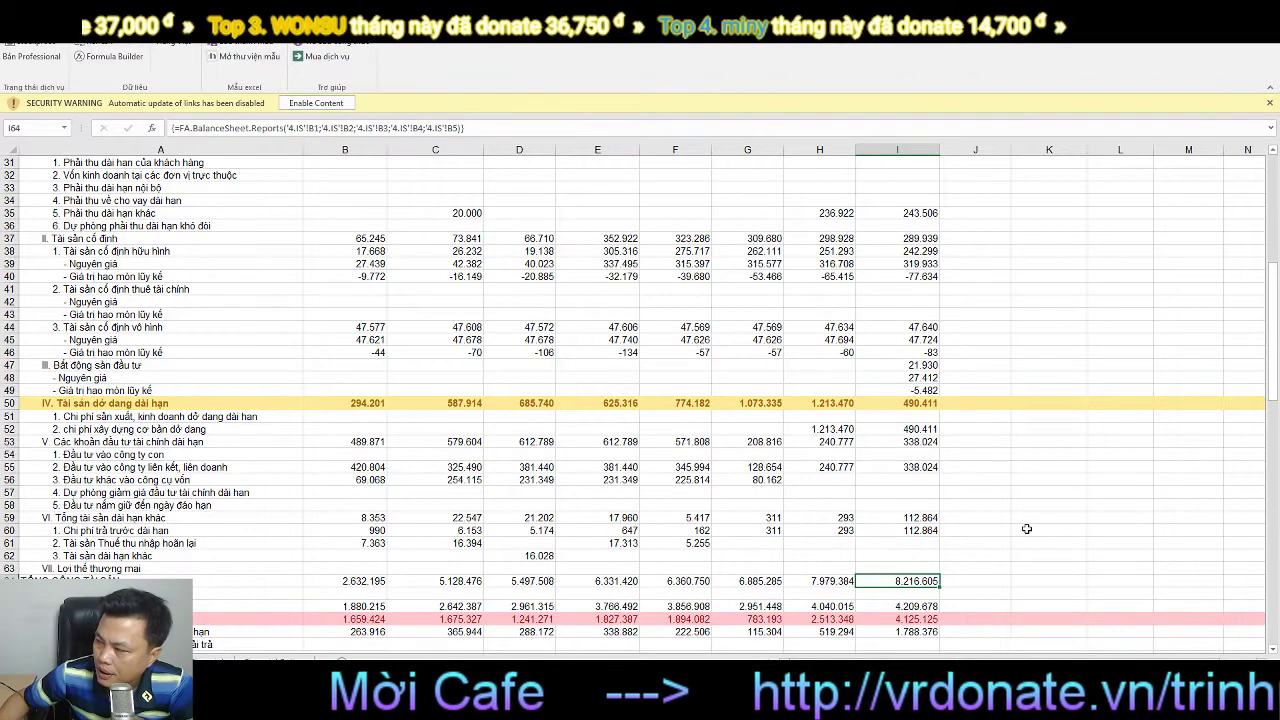
# - Check 2016 short-term assets on the balance sheet, including cash and equivalents and total inventory (Tổng hàng tồn kho)
pyautogui.scroll(6, 1016, 524)
pyautogui.scroll(4, 1016, 524)
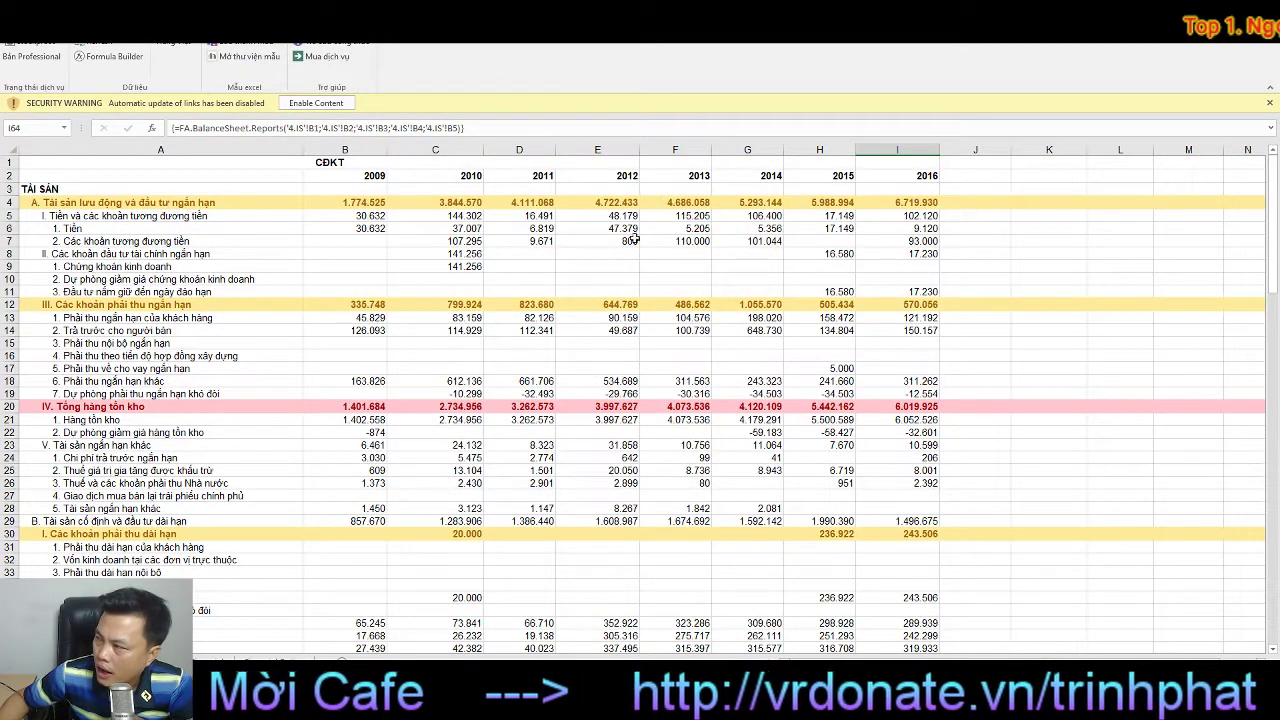
pyautogui.click(901, 205)
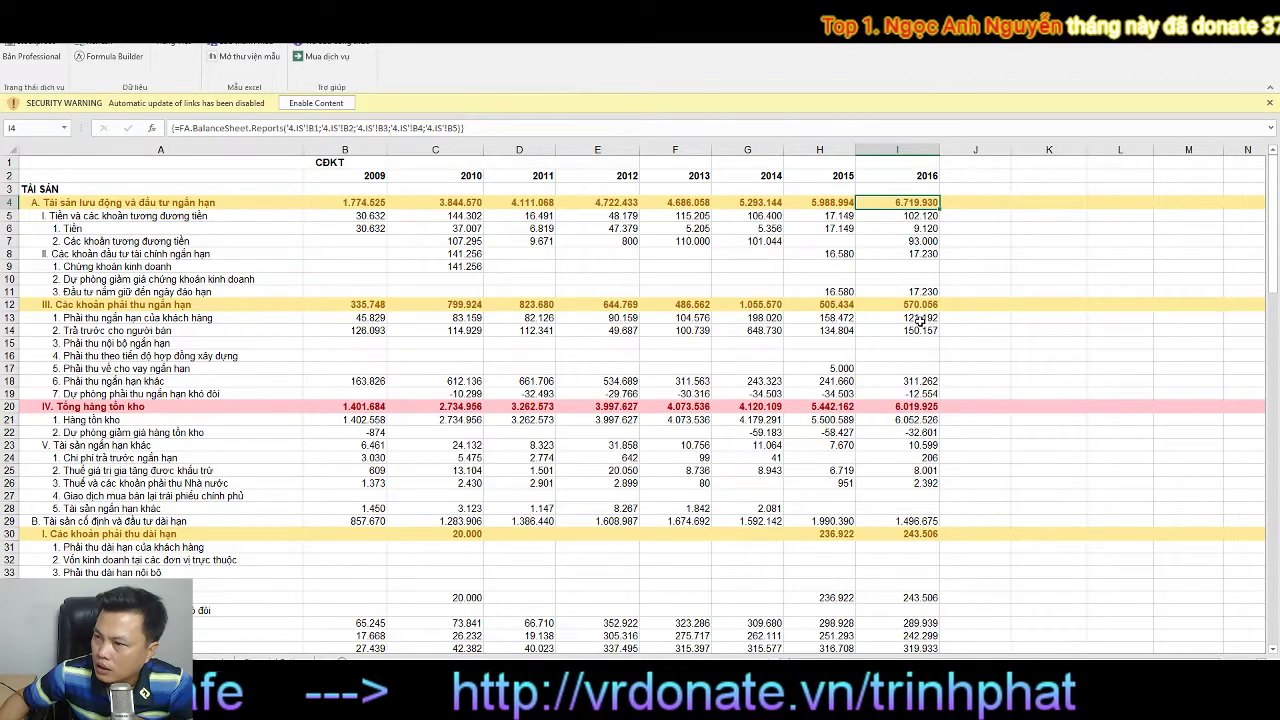
pyautogui.click(909, 216)
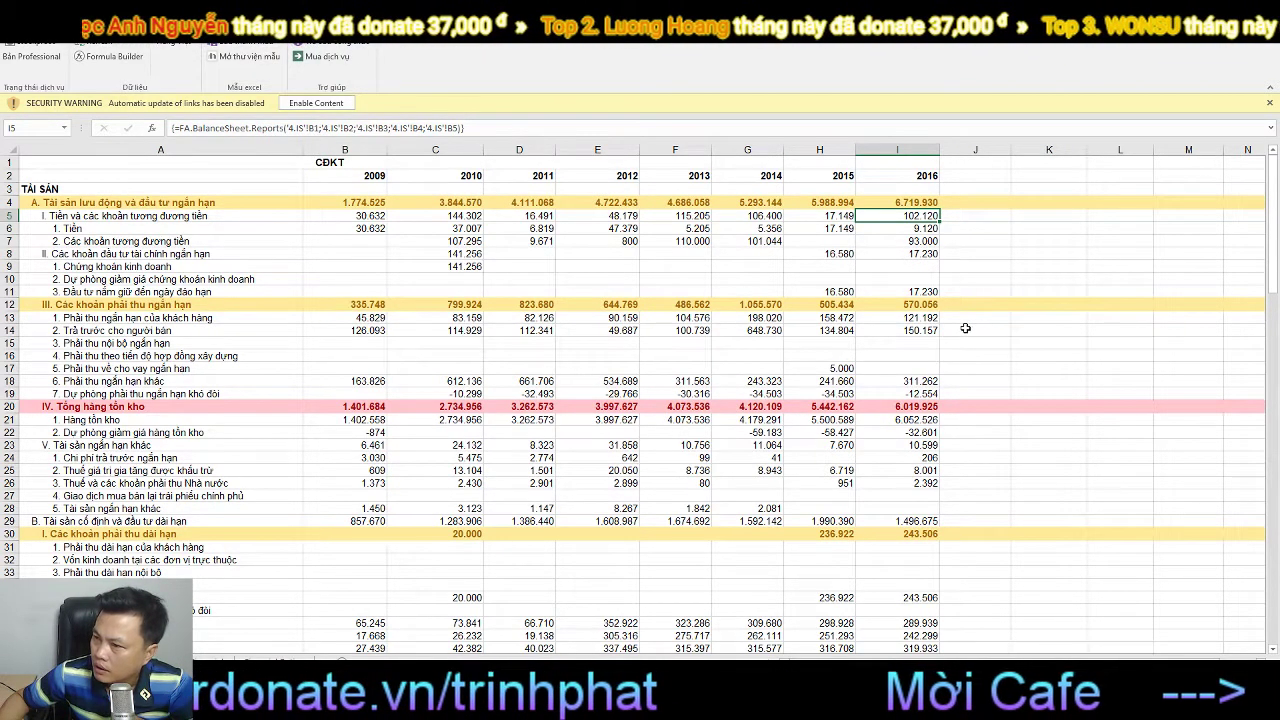
pyautogui.click(917, 409)
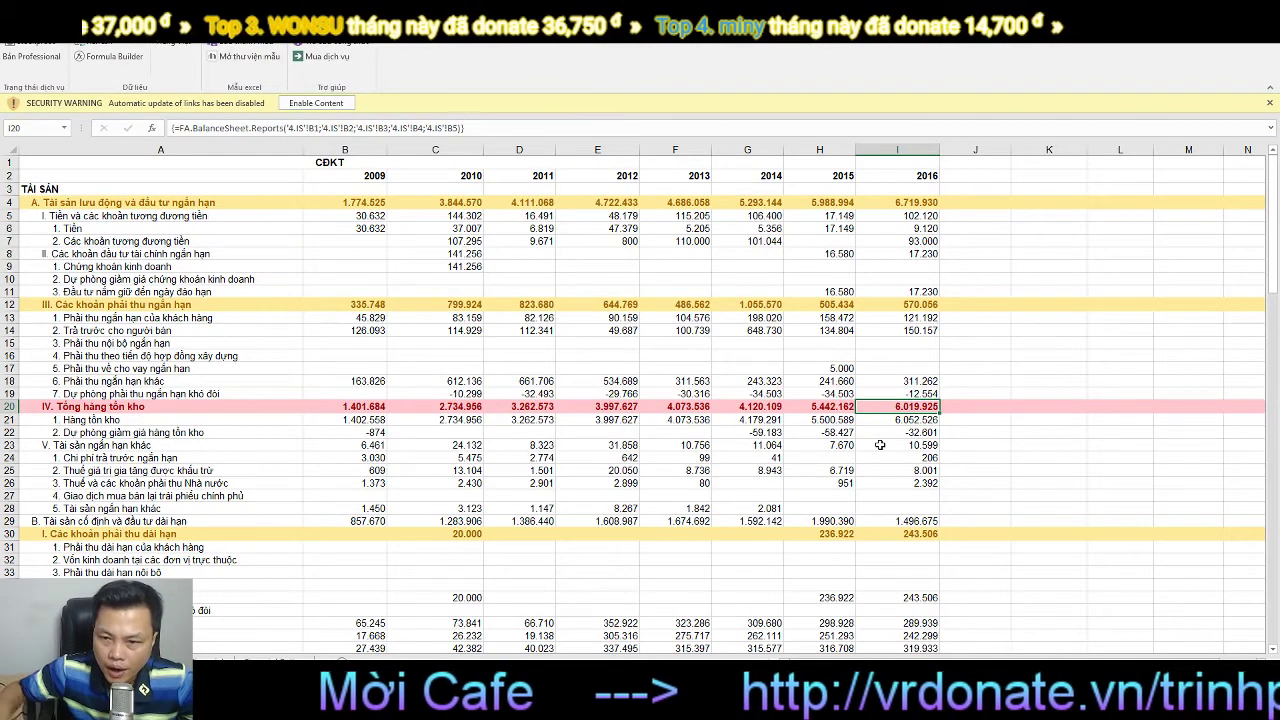
# - Check the 2016 fixed assets and long-term investments total and the long-term work in progress (Tài sản dở dang dài hạn)
pyautogui.scroll(-1, 961, 504)
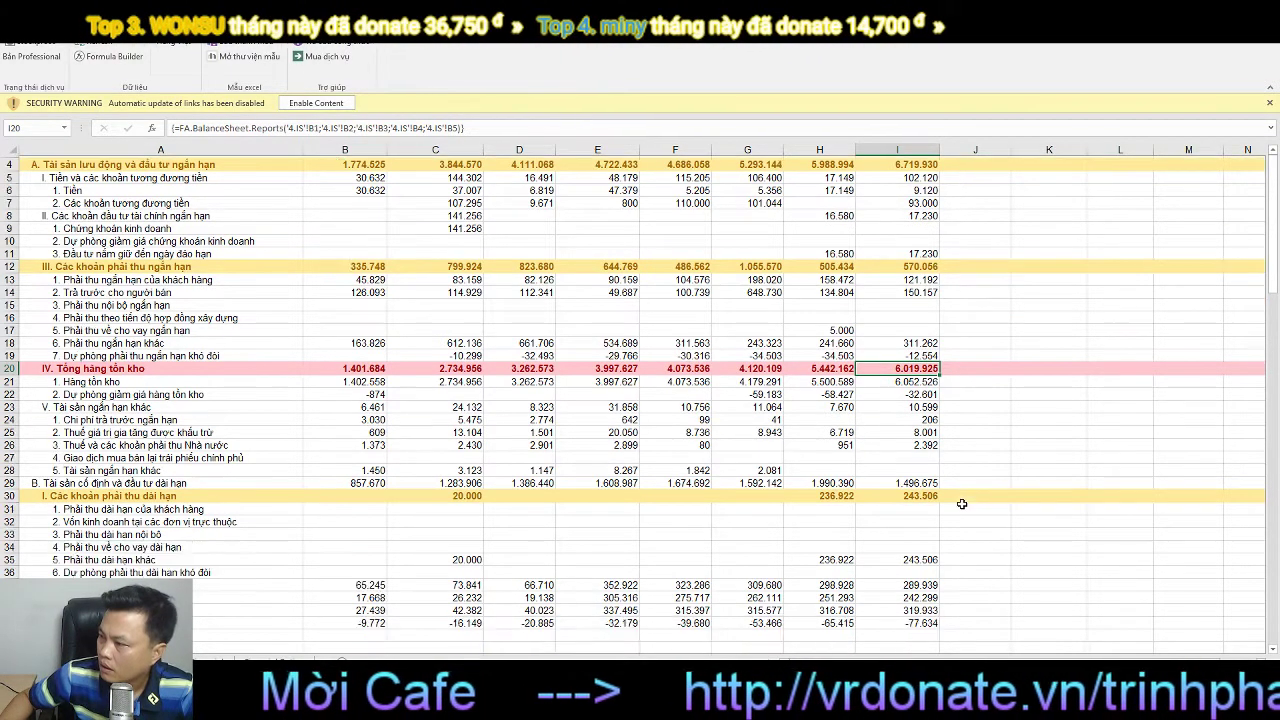
pyautogui.scroll(-1, 961, 504)
pyautogui.scroll(-2, 961, 492)
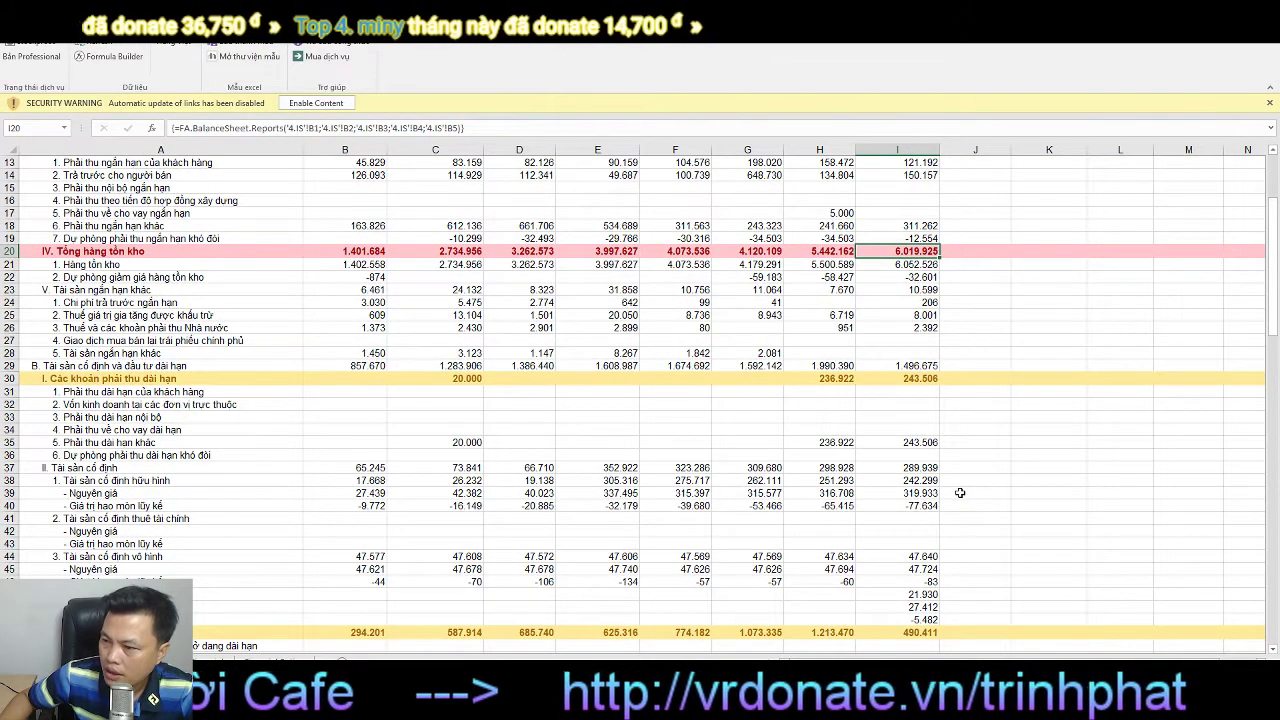
pyautogui.scroll(-2, 961, 492)
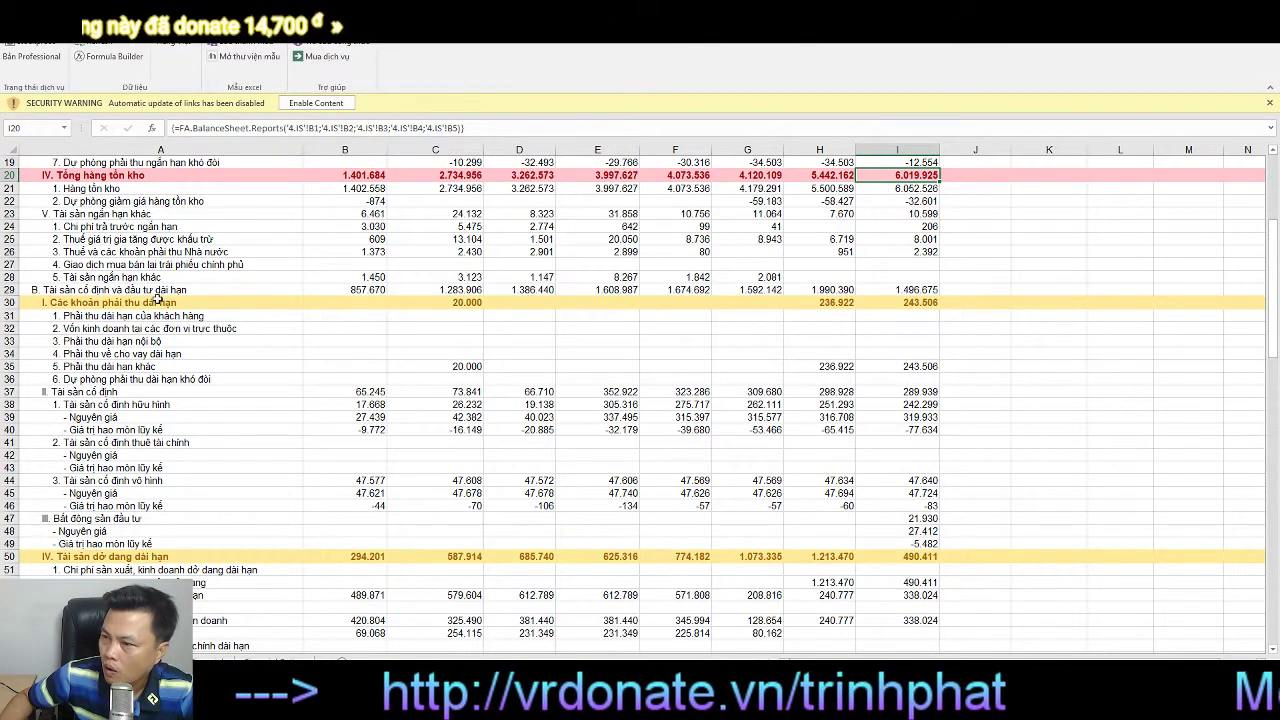
pyautogui.click(896, 289)
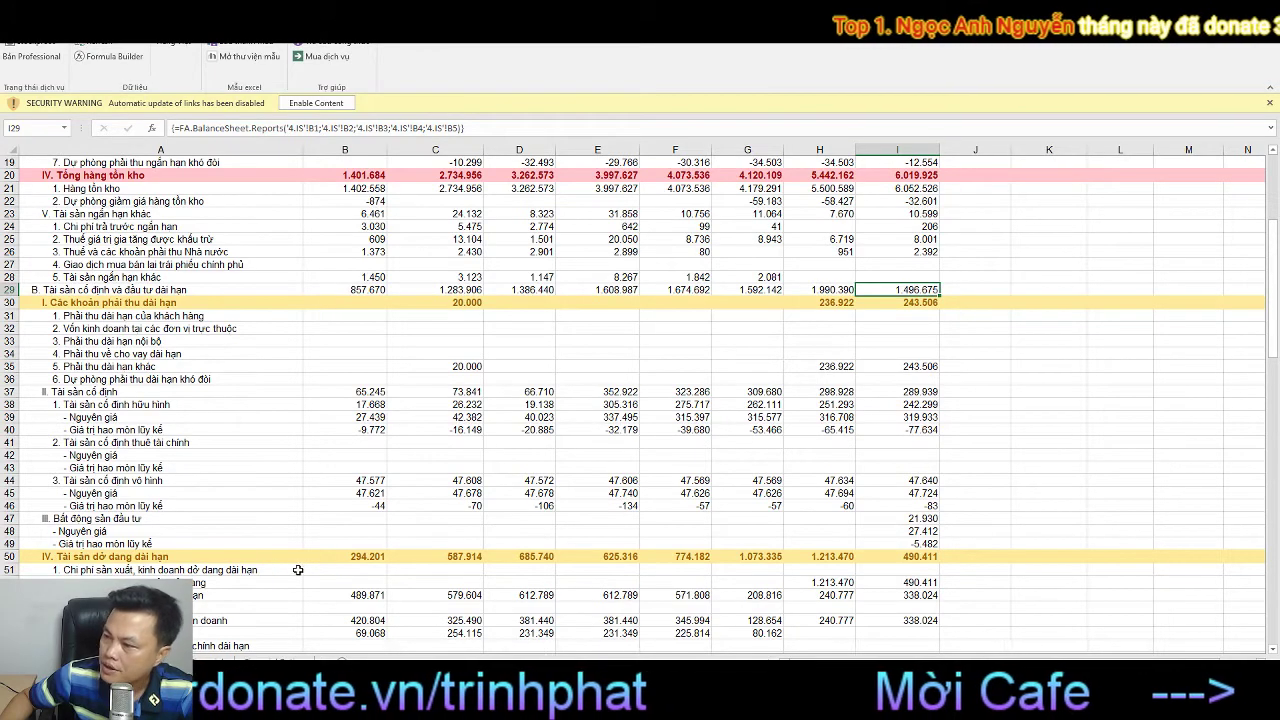
pyautogui.click(910, 556)
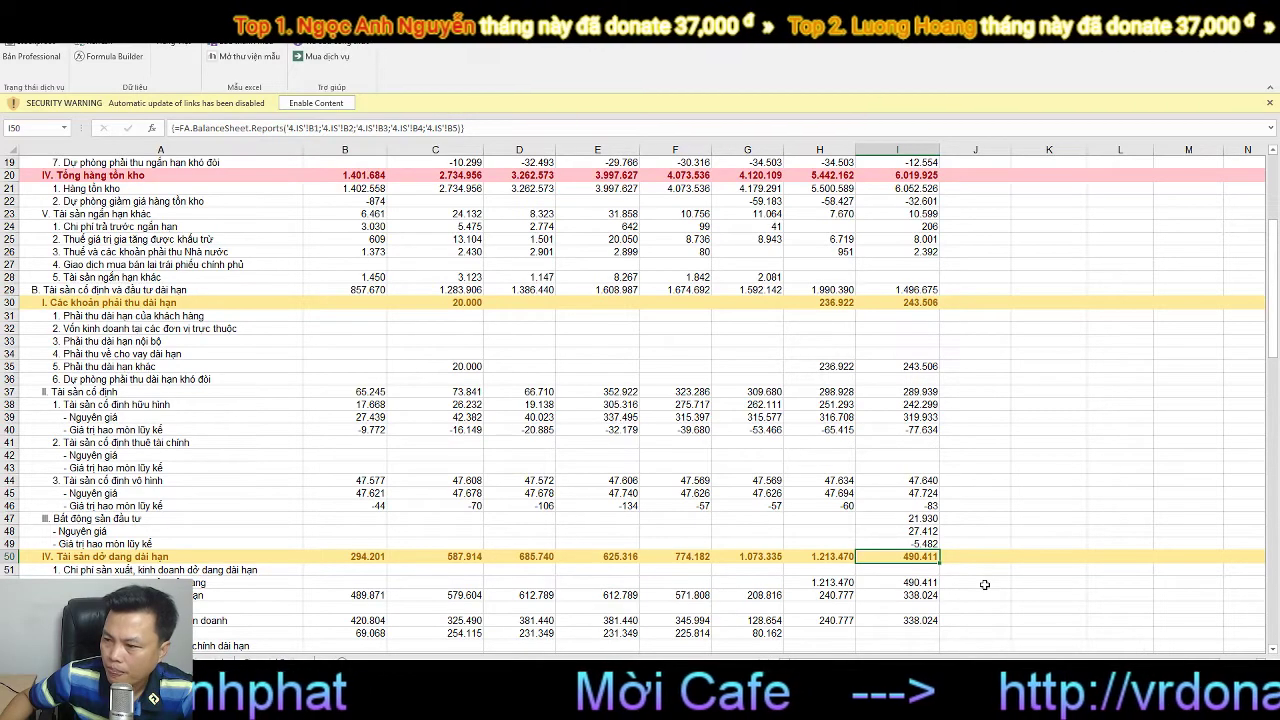
# - Inspect 2016 total liabilities (Nợ phải trả) and the short-term loans and finance lease debt in the capital section
pyautogui.scroll(-2, 984, 584)
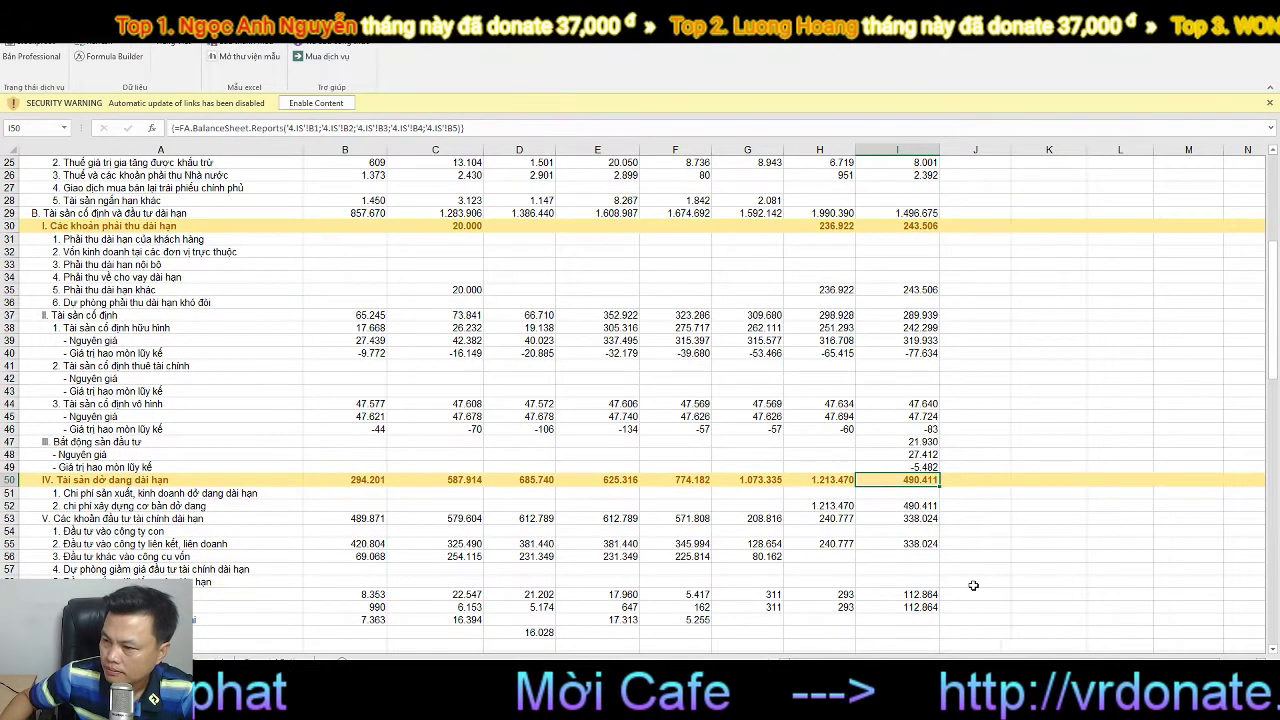
pyautogui.scroll(-2, 973, 585)
pyautogui.scroll(2, 973, 585)
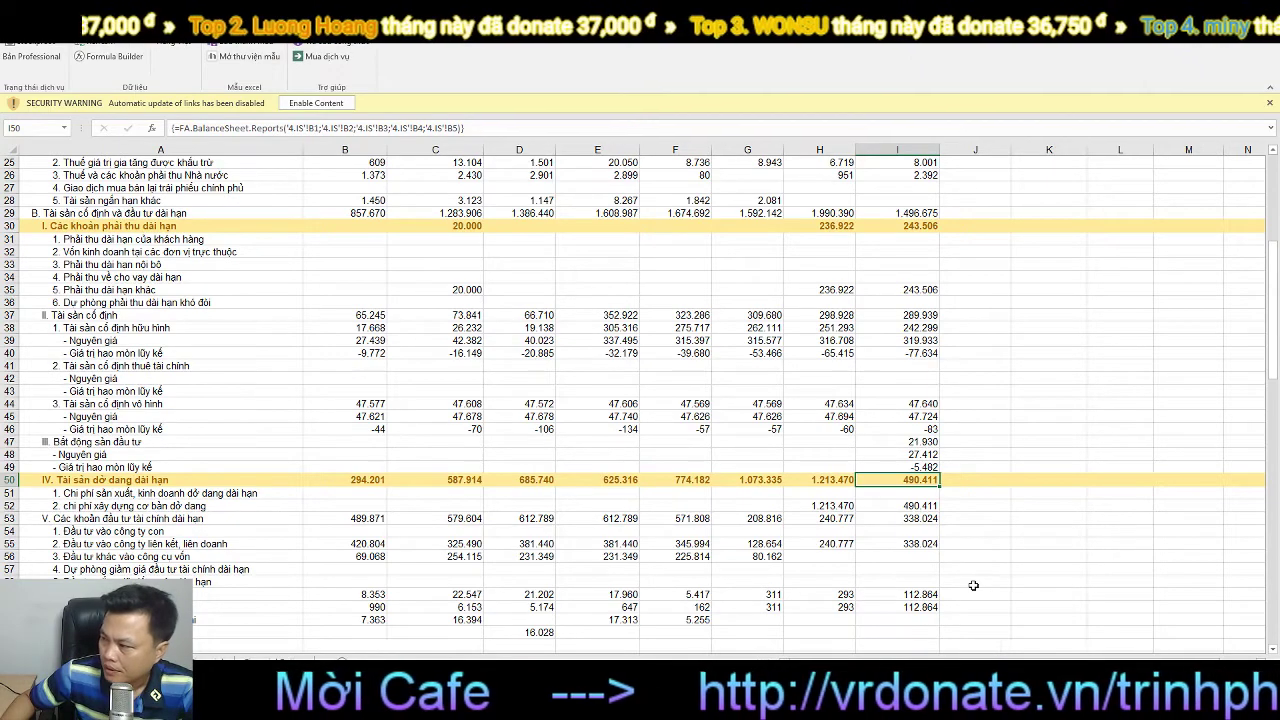
pyautogui.scroll(-2, 973, 585)
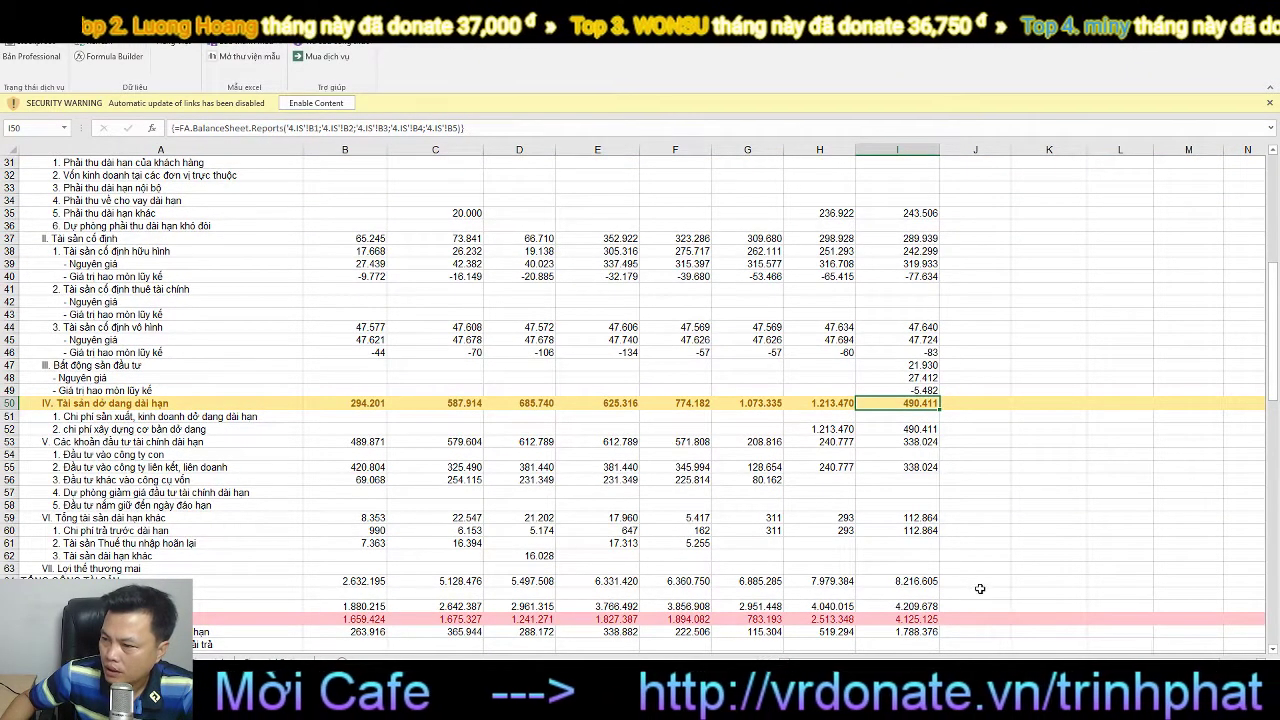
pyautogui.scroll(-2, 973, 585)
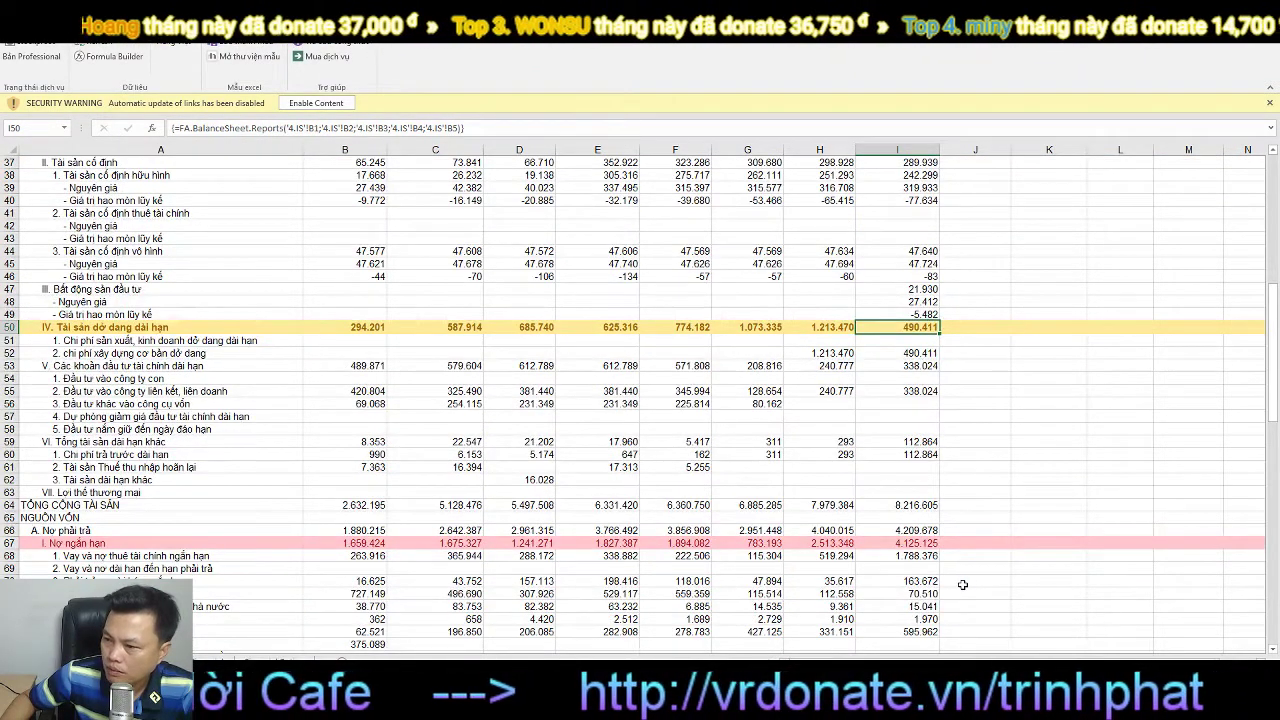
pyautogui.scroll(-4, 962, 584)
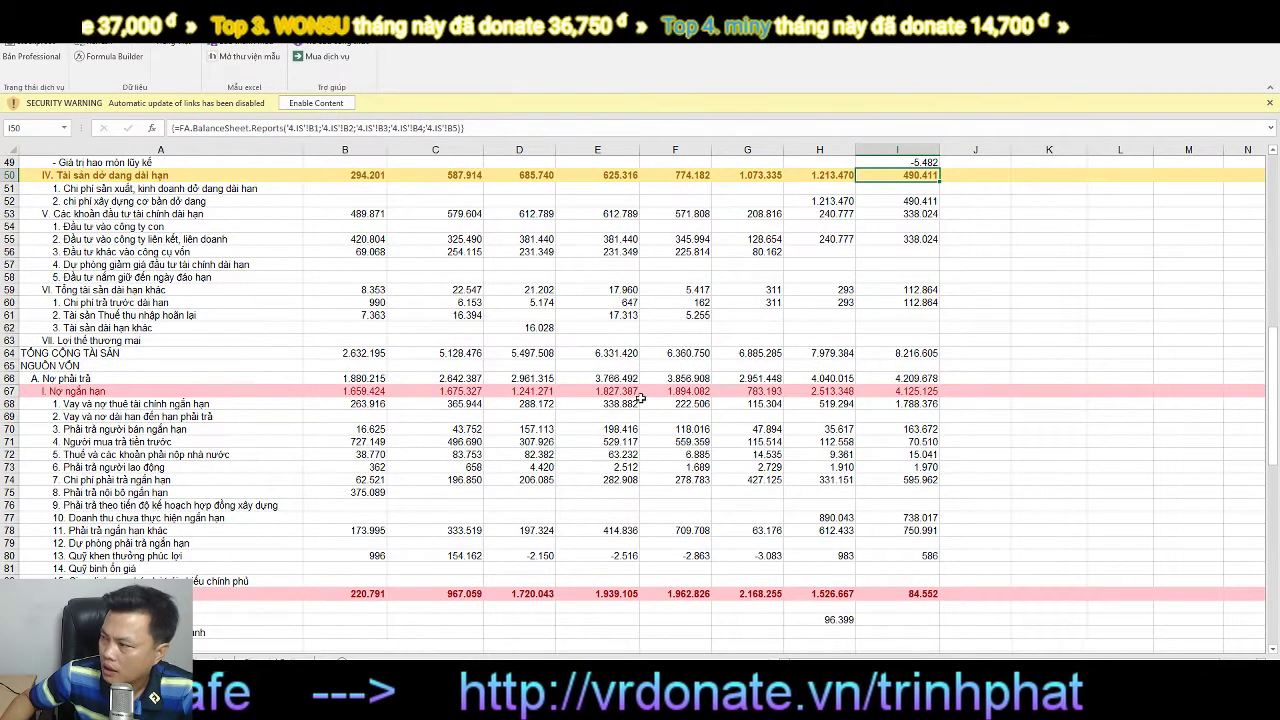
pyautogui.click(904, 378)
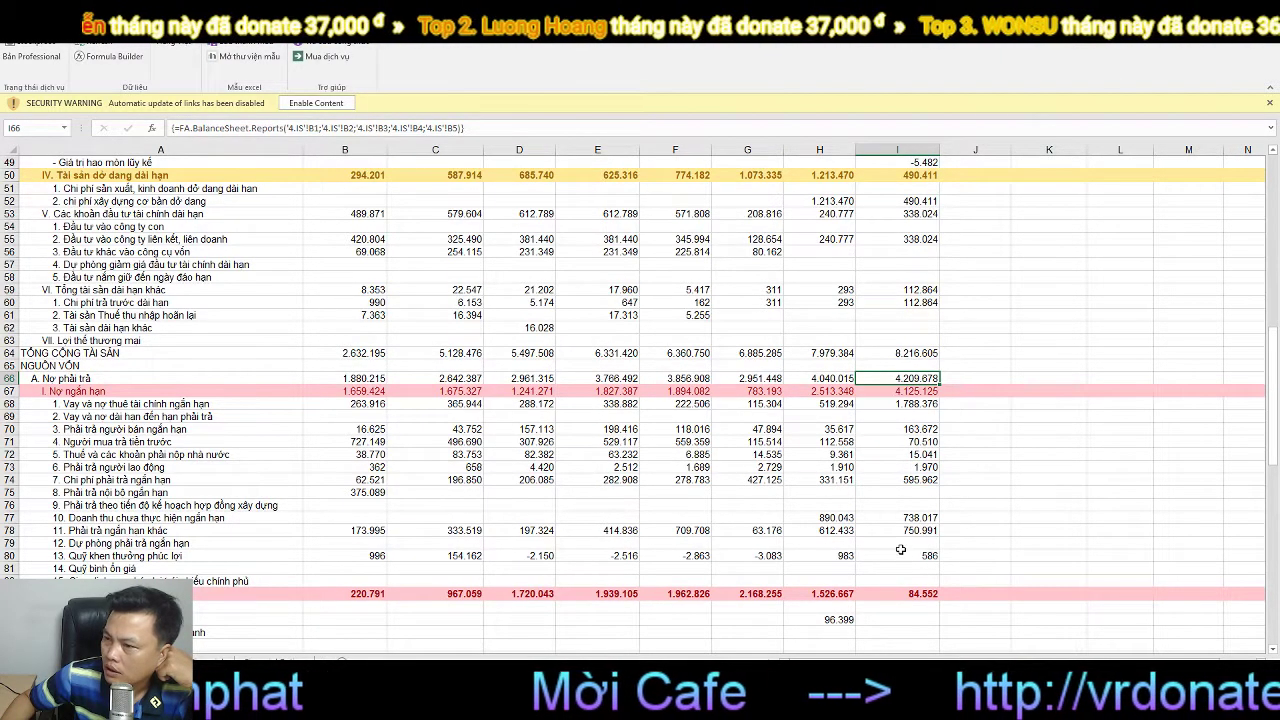
pyautogui.click(905, 406)
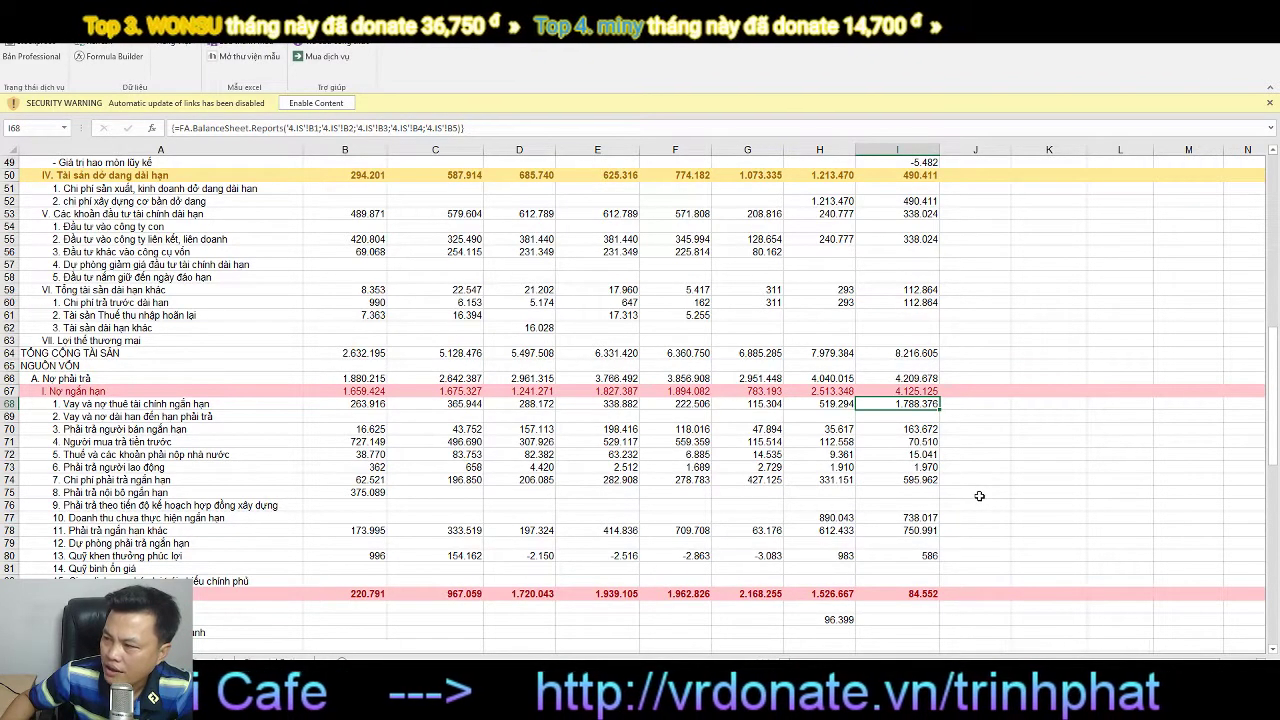
# - Go through the 2016 short-term payables: amounts owed to suppliers, accrued expenses and unearned revenue (Doanh thu chưa thực hiện ngắn hạn)
pyautogui.click(903, 432)
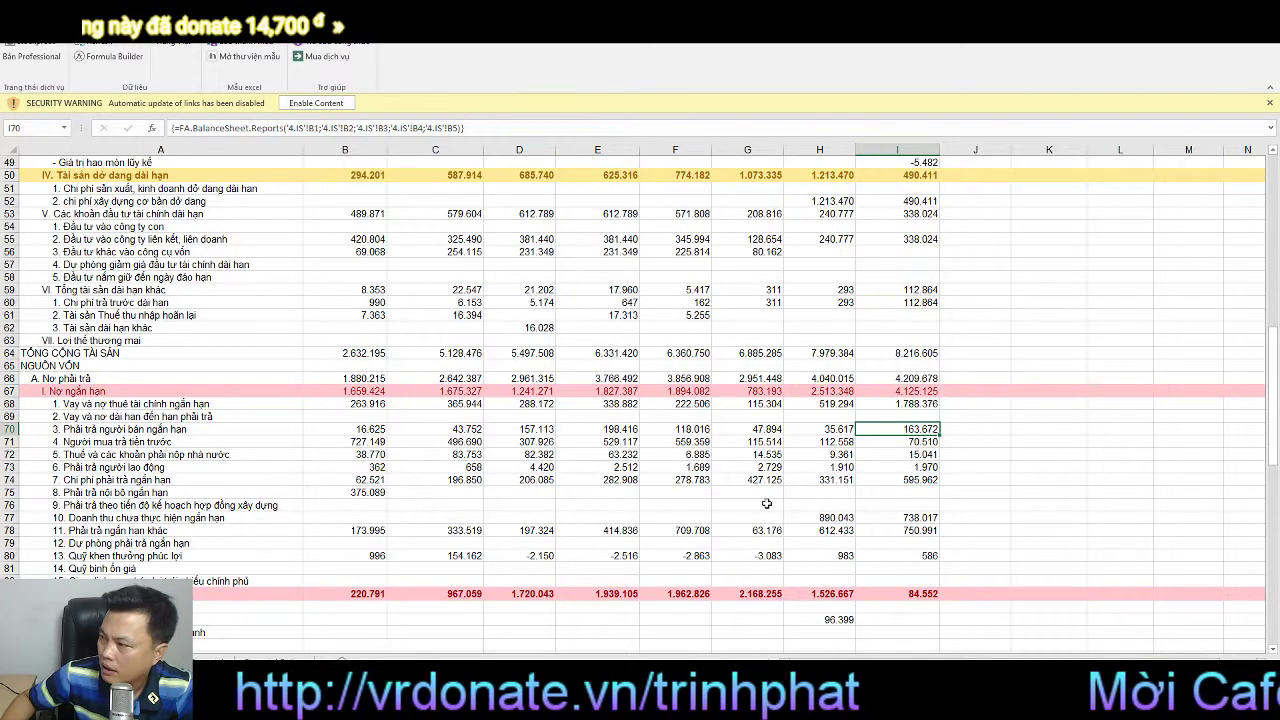
pyautogui.click(903, 481)
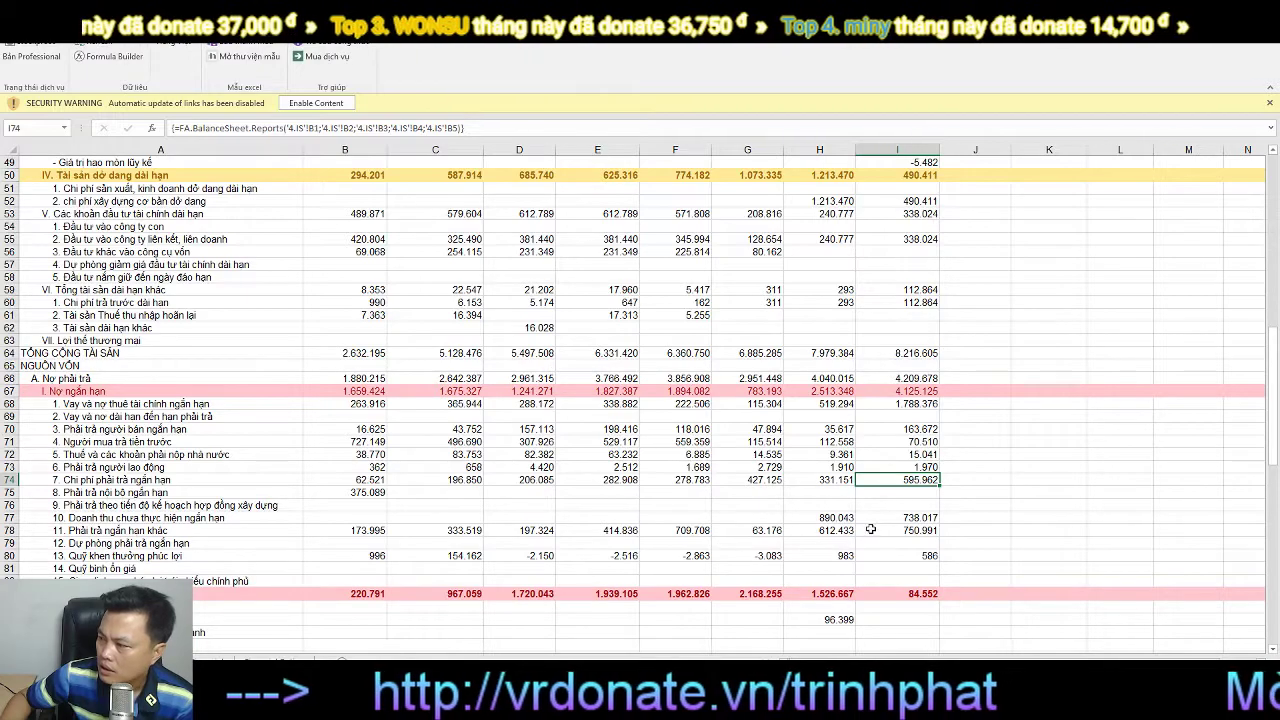
pyautogui.press('Down')
pyautogui.press('Down')
pyautogui.press('Down')
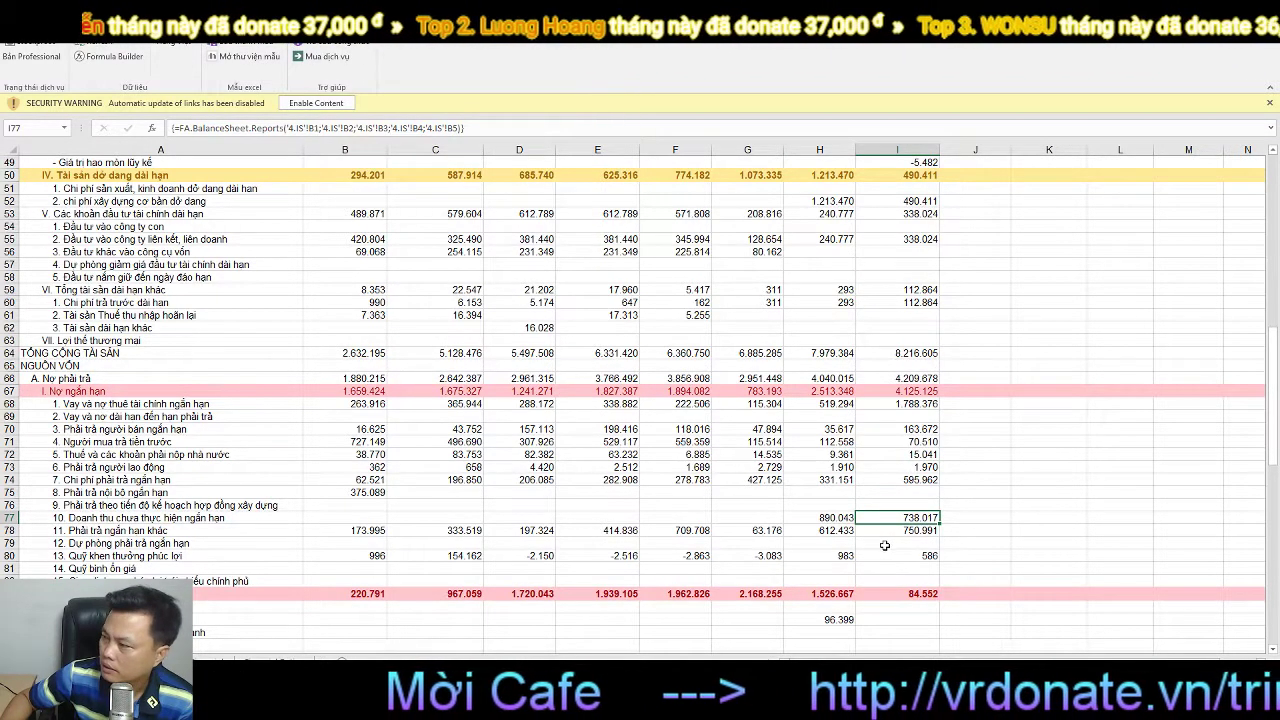
# - Compare 2016 other short-term payables with unearned revenue, and recheck accrued expenses and short-term loans
pyautogui.scroll(-2, 884, 545)
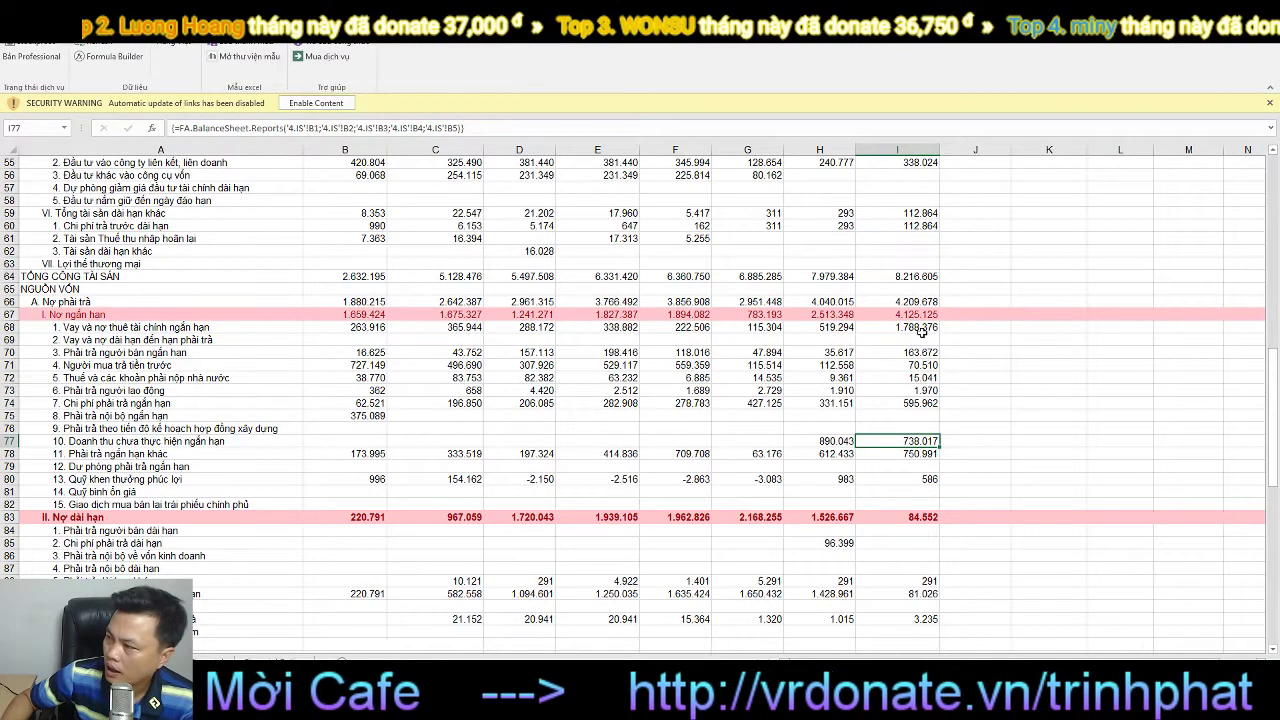
pyautogui.click(913, 460)
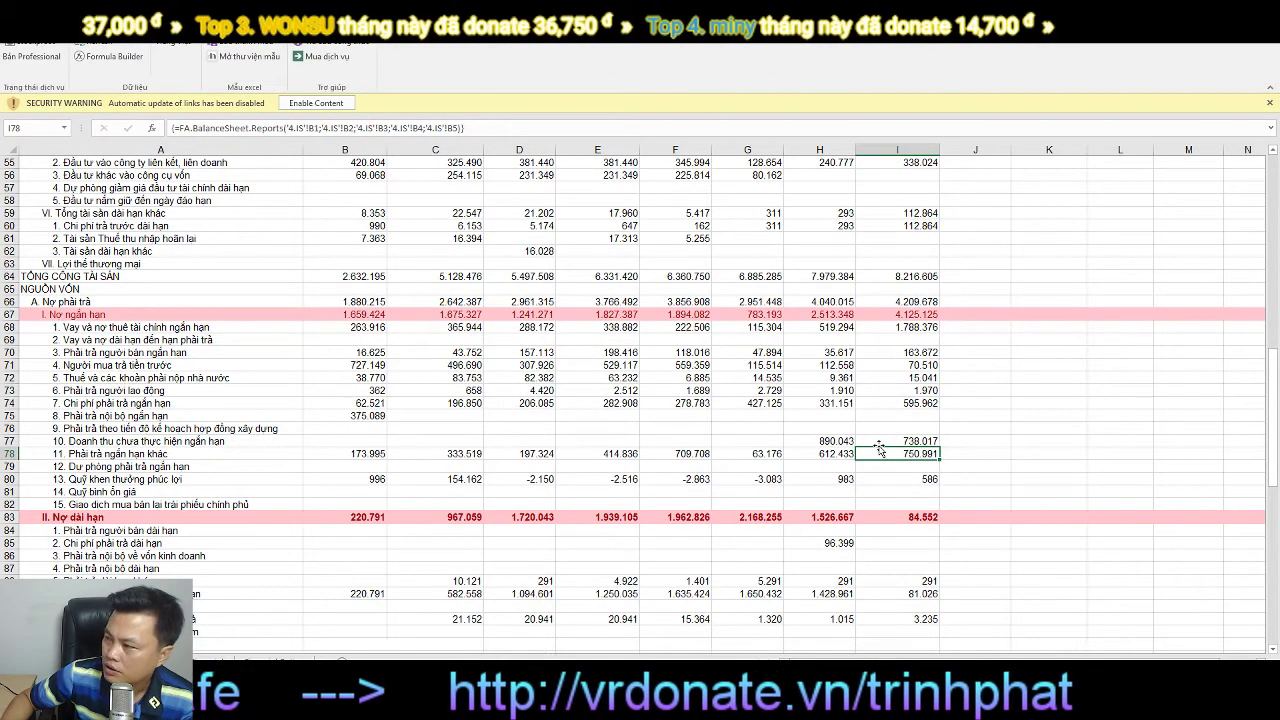
pyautogui.click(880, 441)
pyautogui.click(879, 453)
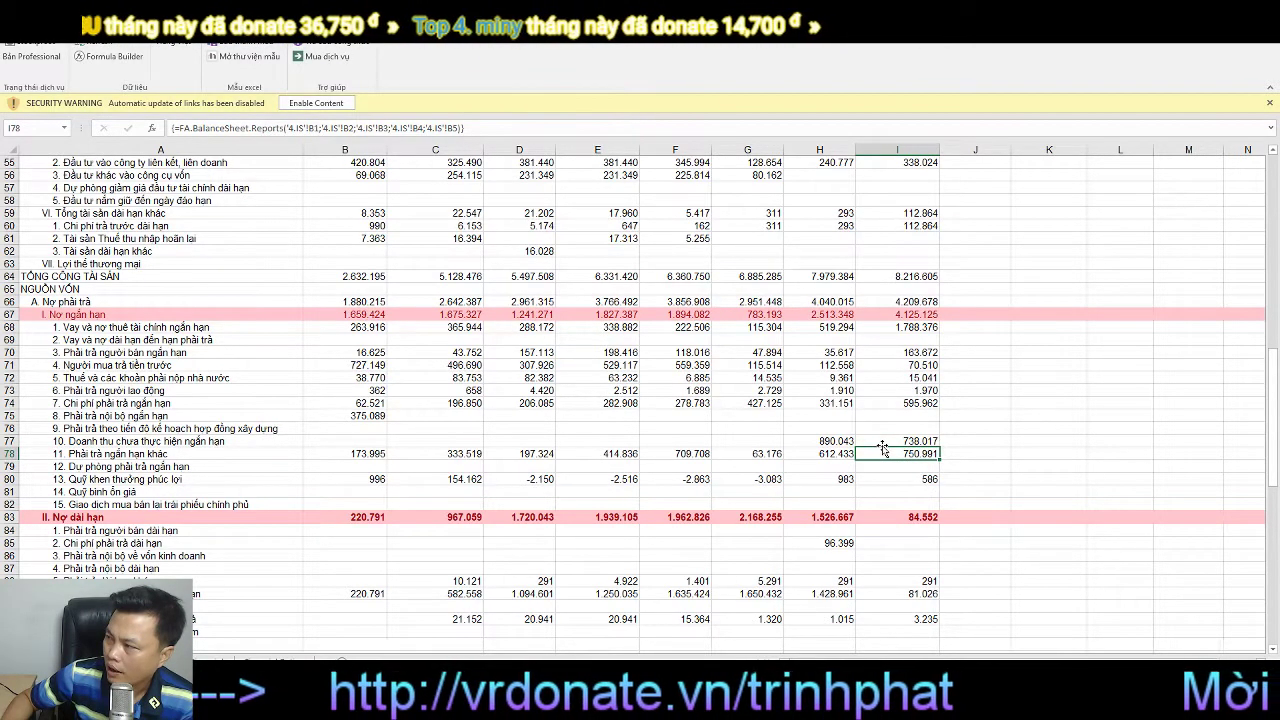
pyautogui.click(883, 441)
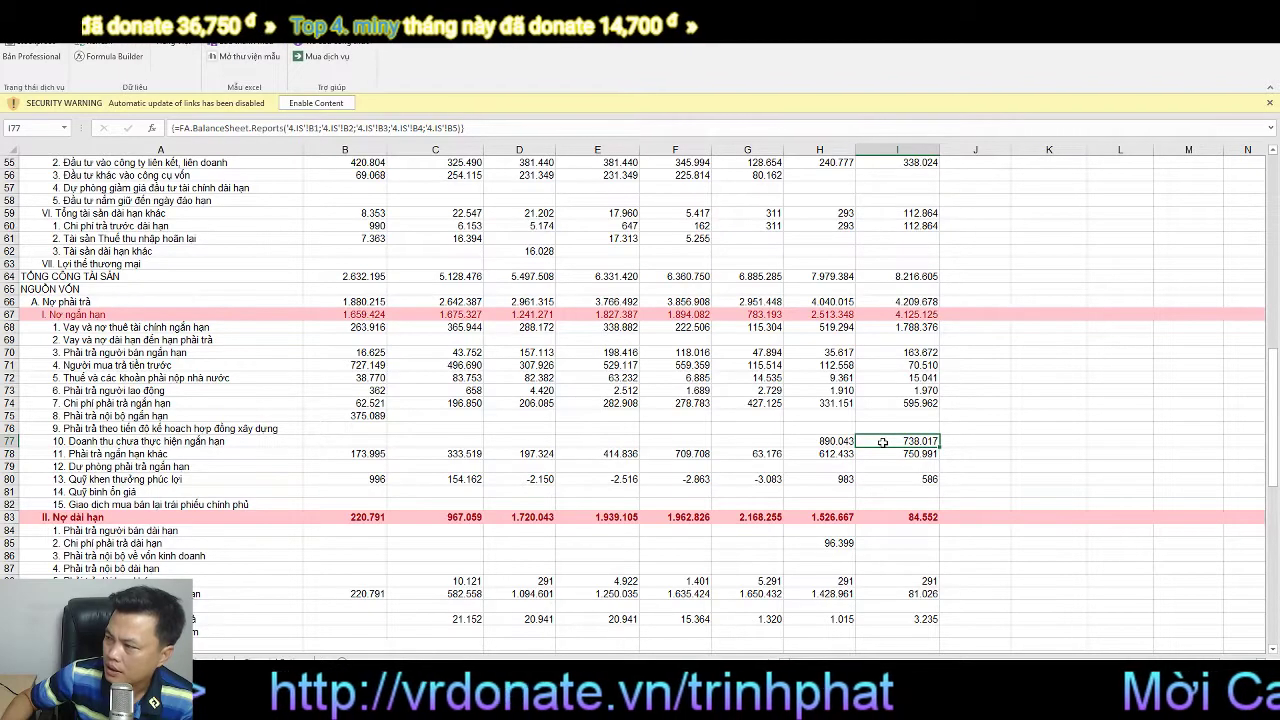
pyautogui.click(889, 405)
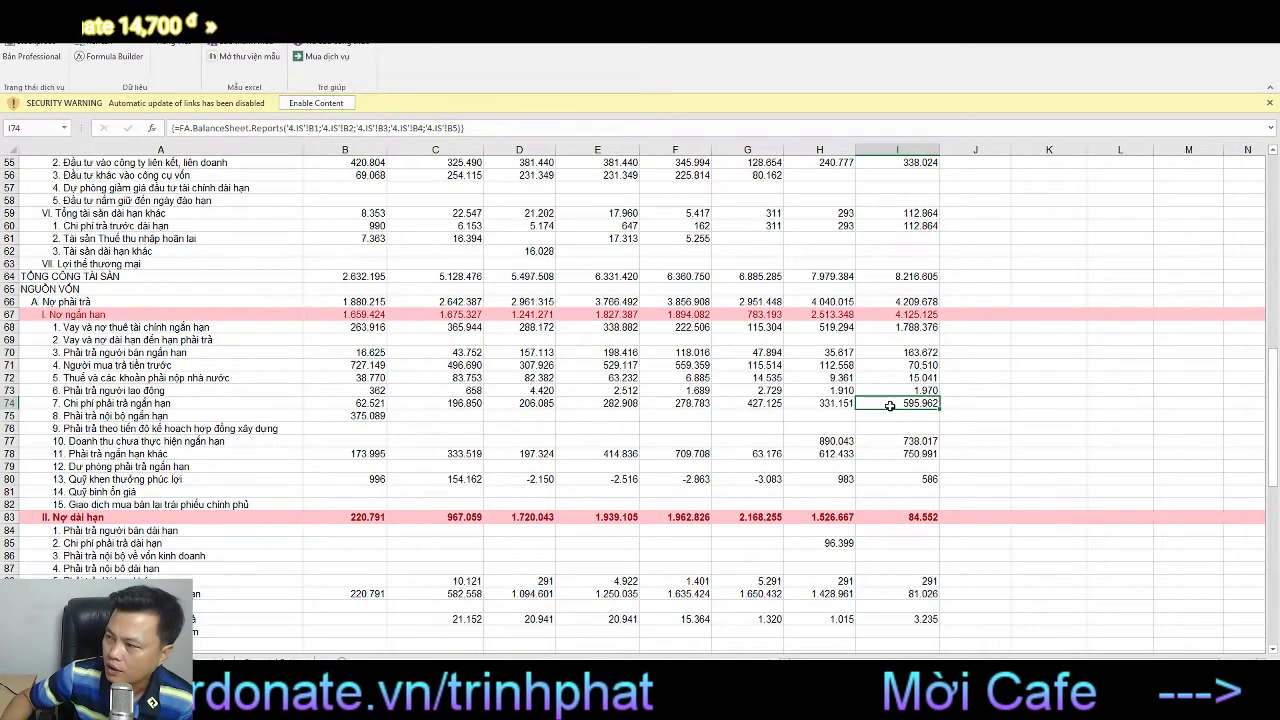
pyautogui.click(918, 328)
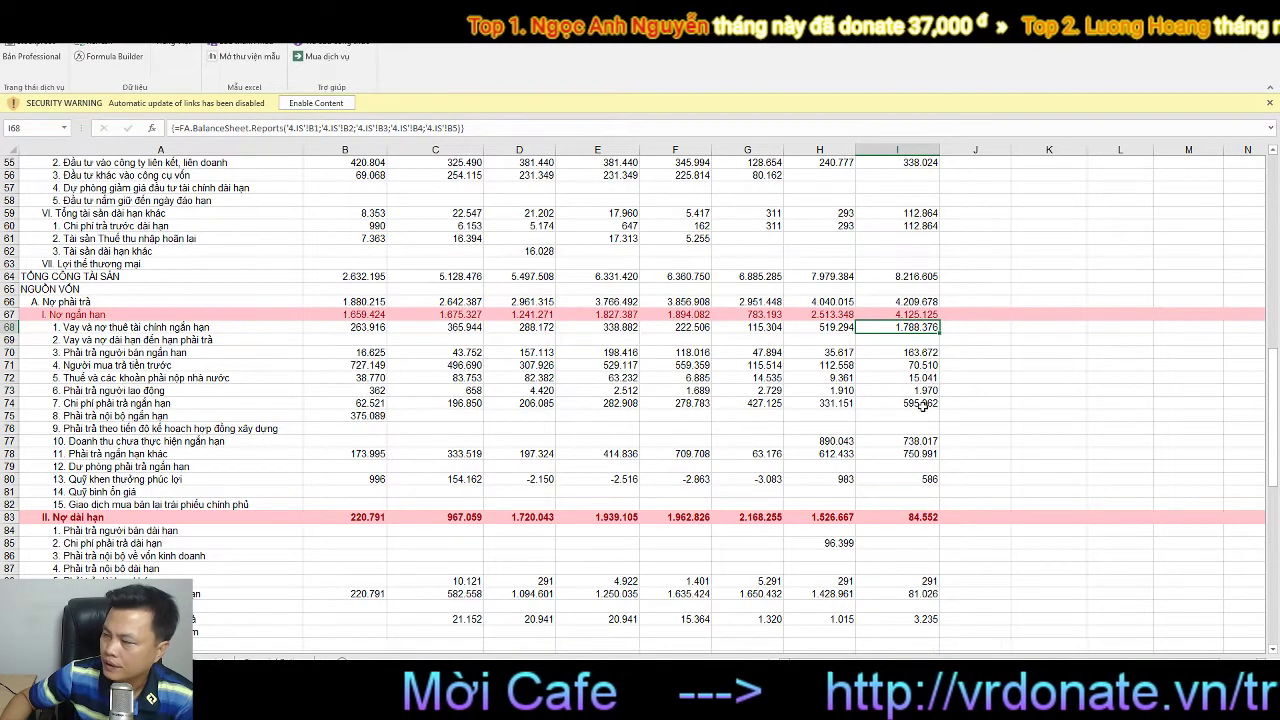
# - Compare long-term debt (Nợ dài hạn) year by year from 2012 to 2016, focusing on 2014 through 2016
pyautogui.scroll(-2, 899, 481)
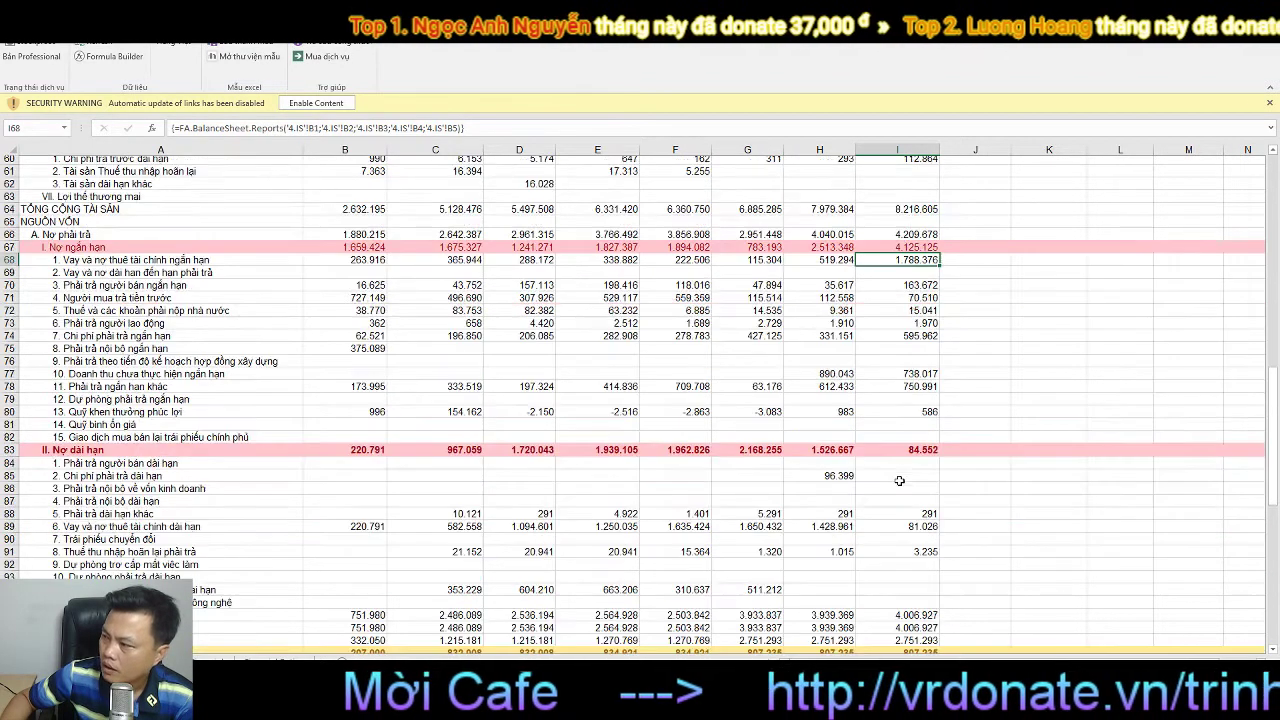
pyautogui.click(905, 444)
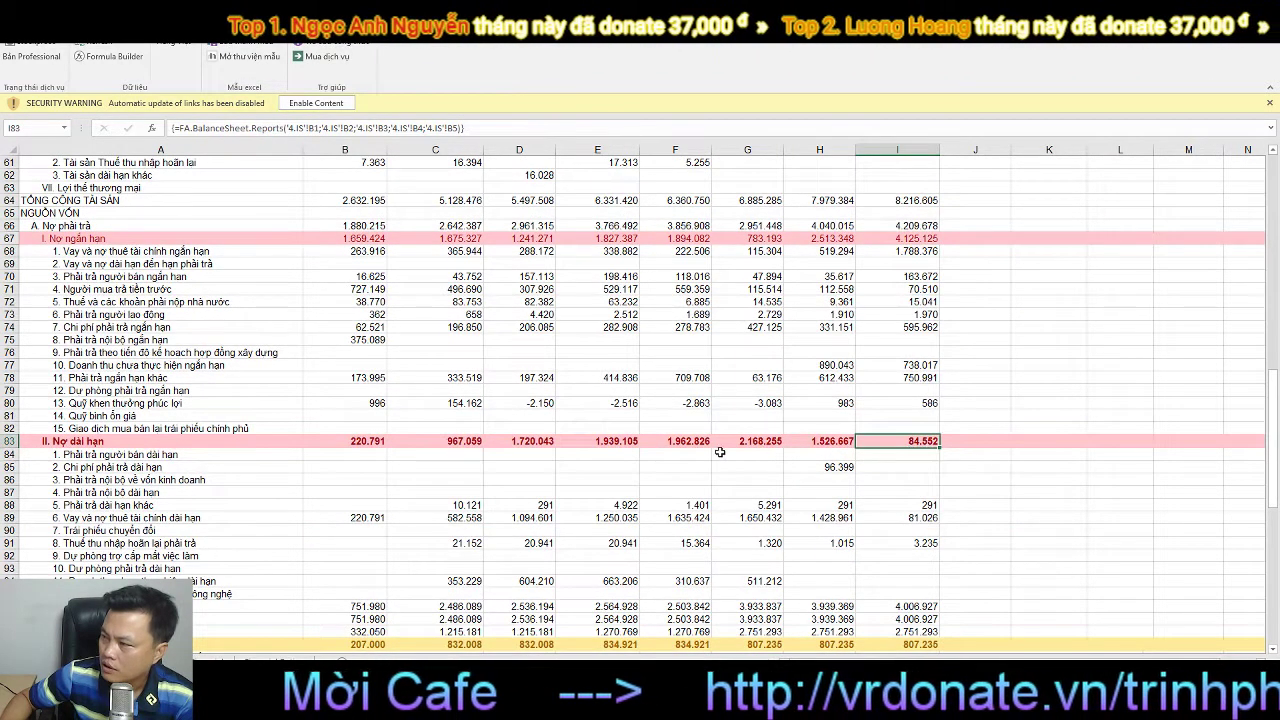
pyautogui.click(598, 441)
pyautogui.click(675, 441)
pyautogui.click(750, 441)
pyautogui.click(827, 441)
pyautogui.click(895, 447)
pyautogui.click(820, 441)
pyautogui.click(886, 440)
pyautogui.click(824, 441)
pyautogui.click(878, 441)
pyautogui.click(826, 441)
pyautogui.click(777, 442)
pyautogui.click(822, 441)
pyautogui.click(900, 441)
pyautogui.click(815, 441)
pyautogui.click(765, 441)
pyautogui.click(822, 441)
pyautogui.click(893, 438)
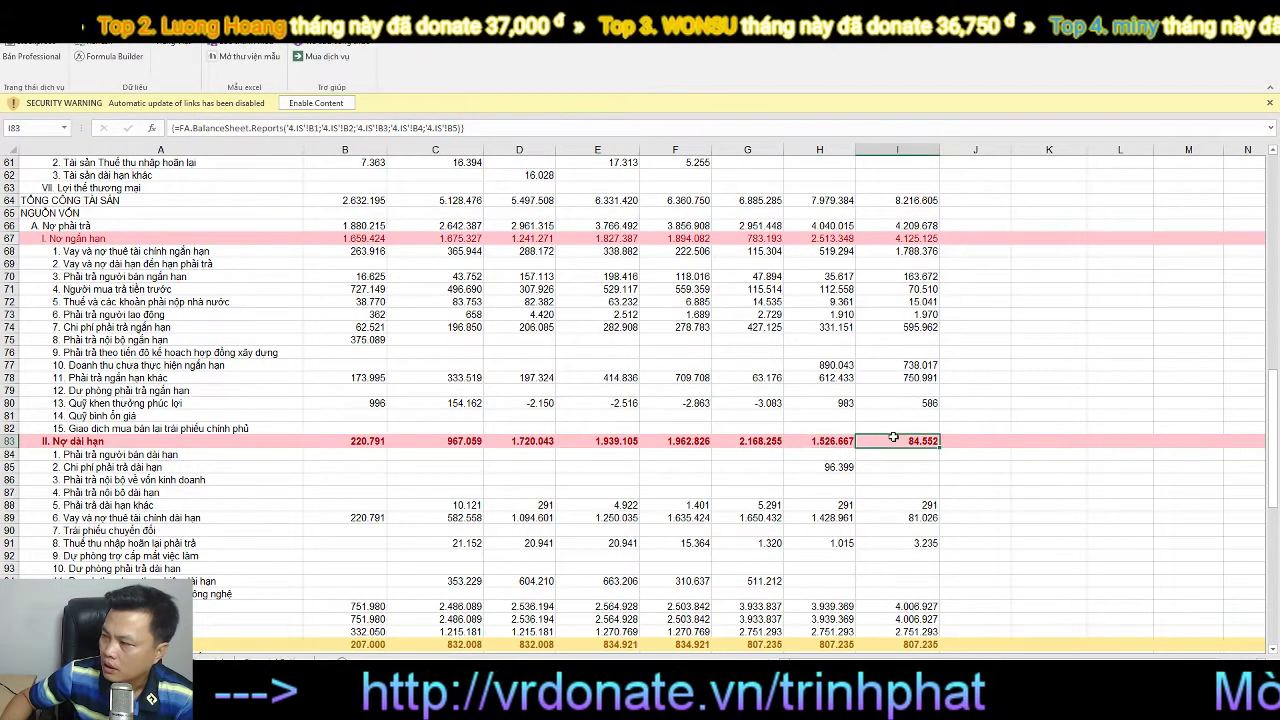
pyautogui.click(828, 442)
pyautogui.click(765, 442)
pyautogui.click(815, 441)
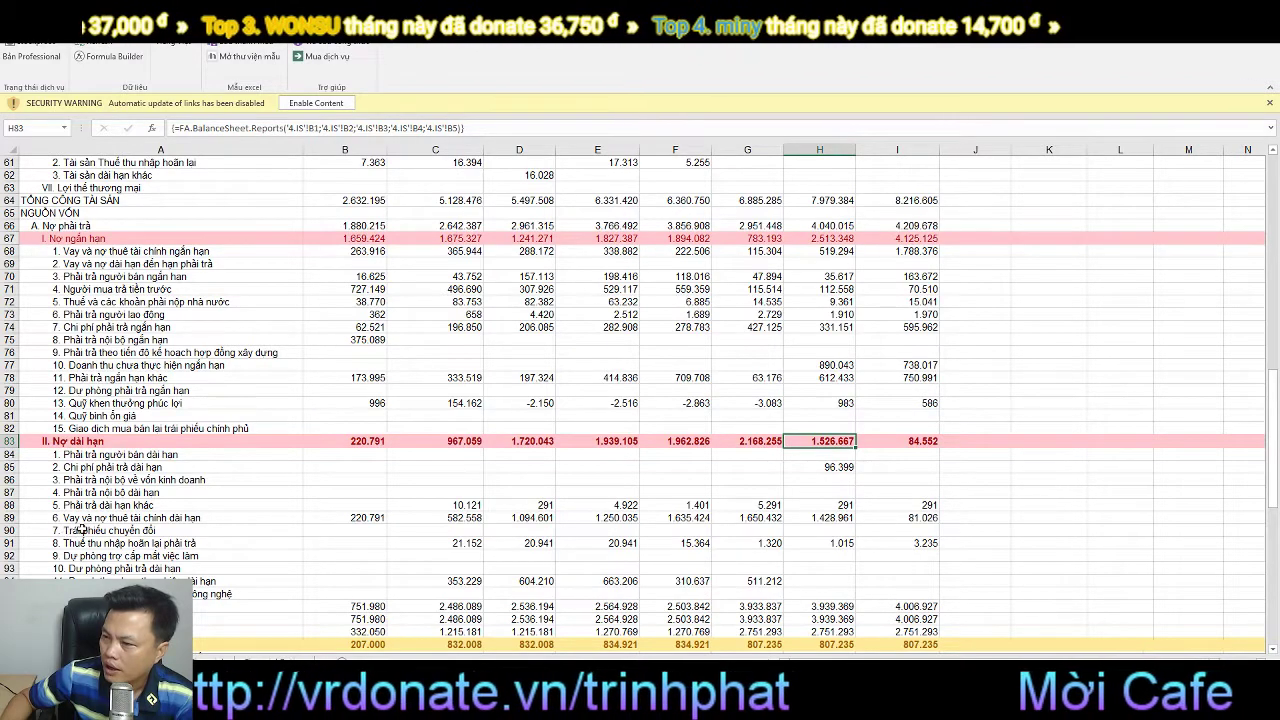
# - Compare long-term loans and finance lease debt (Vay và nợ thuê tài chính dài hạn) from 2013 to 2016
pyautogui.click(921, 518)
pyautogui.click(843, 517)
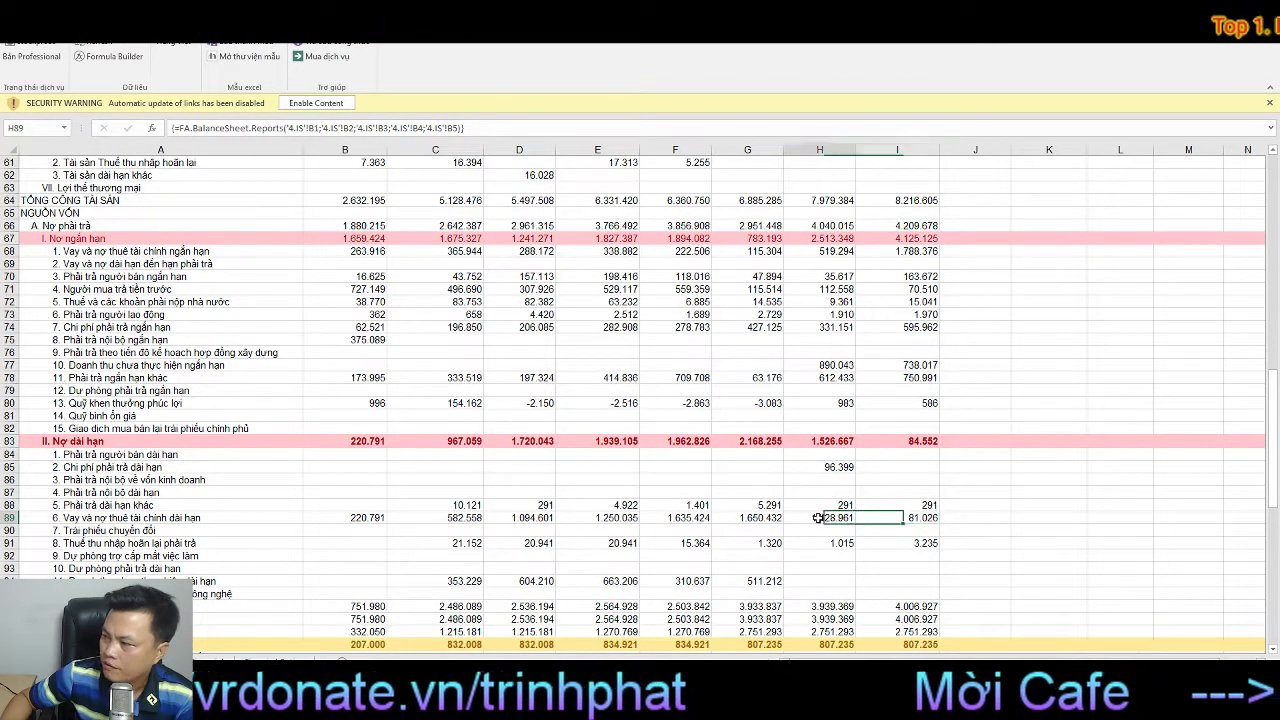
pyautogui.click(757, 513)
pyautogui.click(683, 520)
pyautogui.click(778, 518)
pyautogui.click(826, 521)
pyautogui.click(945, 530)
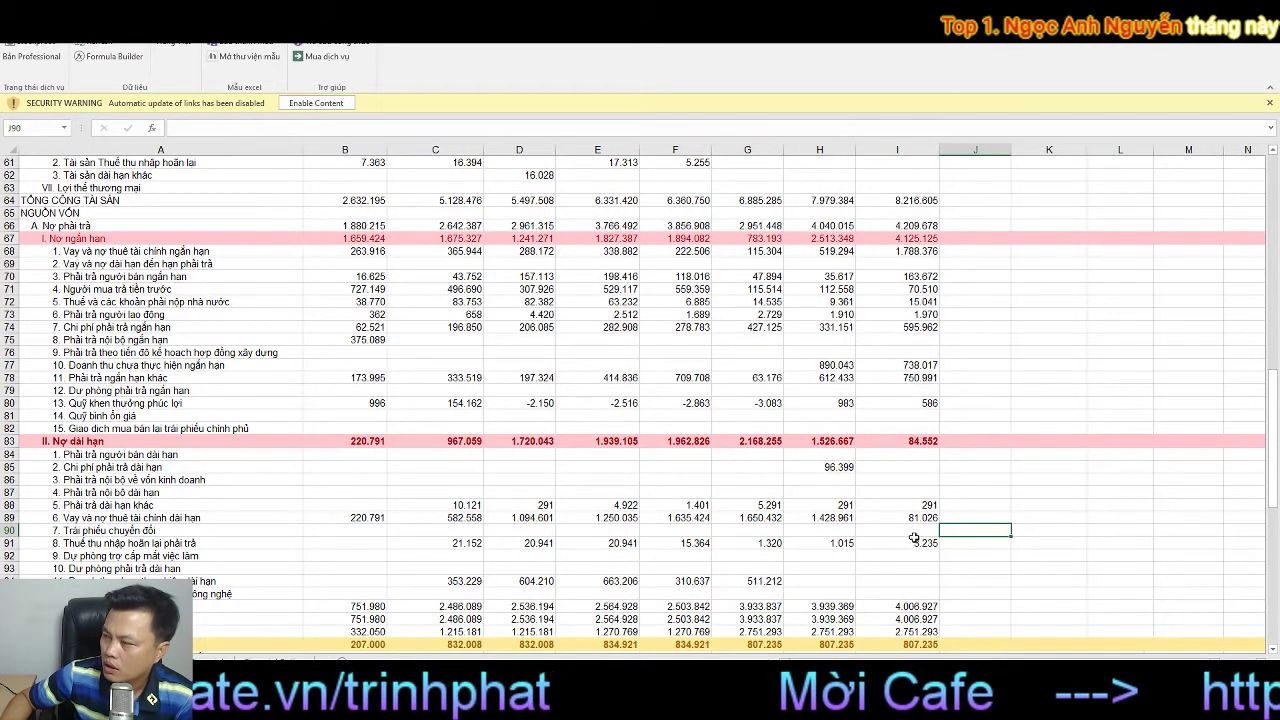
pyautogui.click(899, 527)
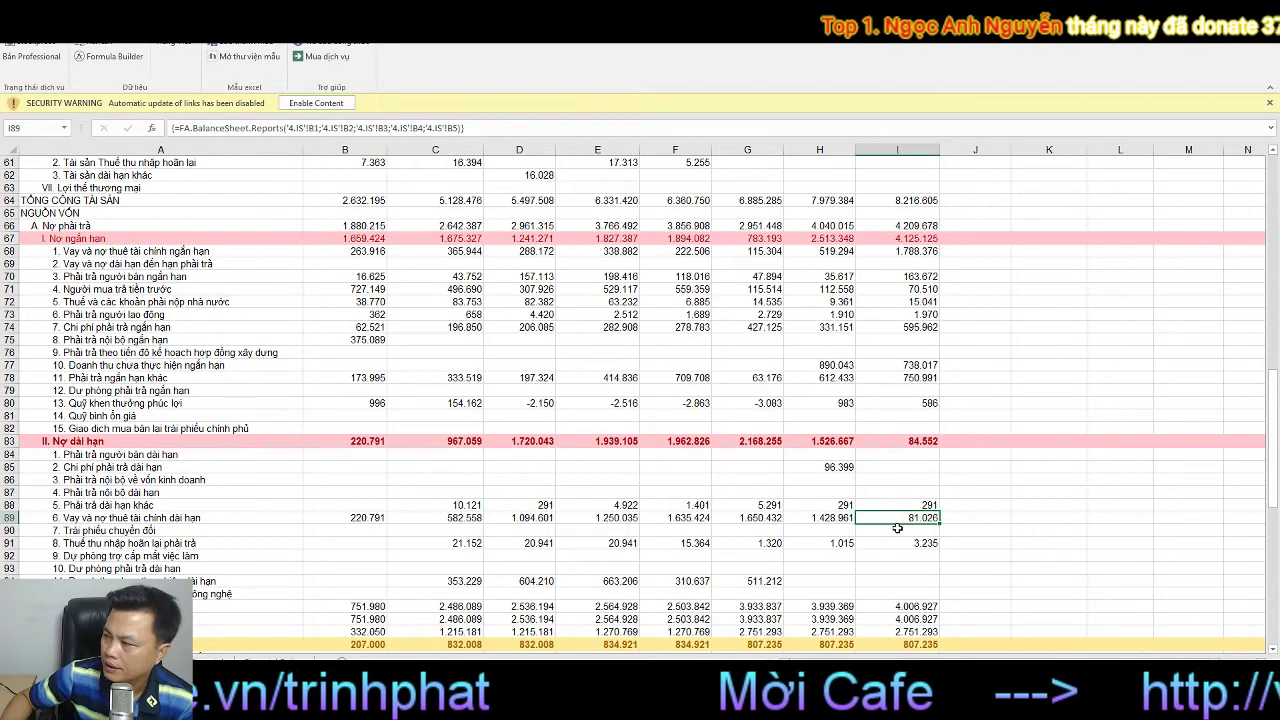
# - Check the convertible bonds line (Trái phiếu chuyển đổi) for 2016
pyautogui.scroll(-2, 897, 527)
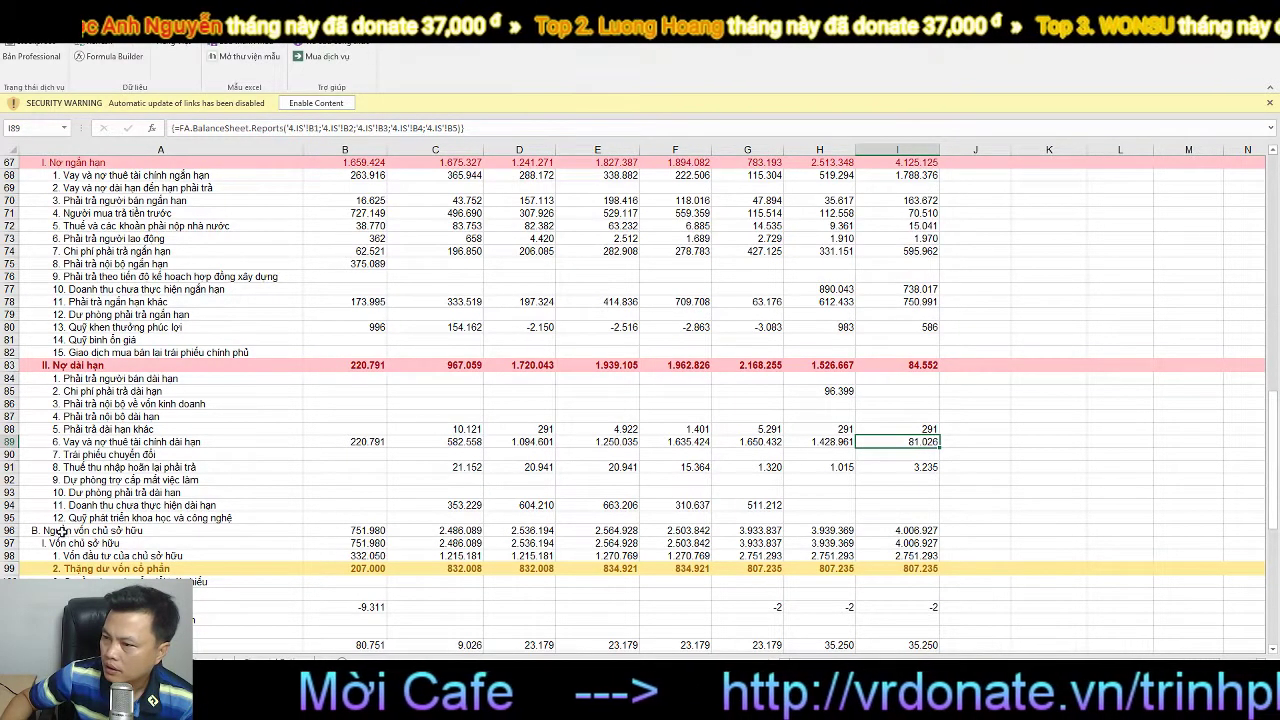
pyautogui.click(72, 455)
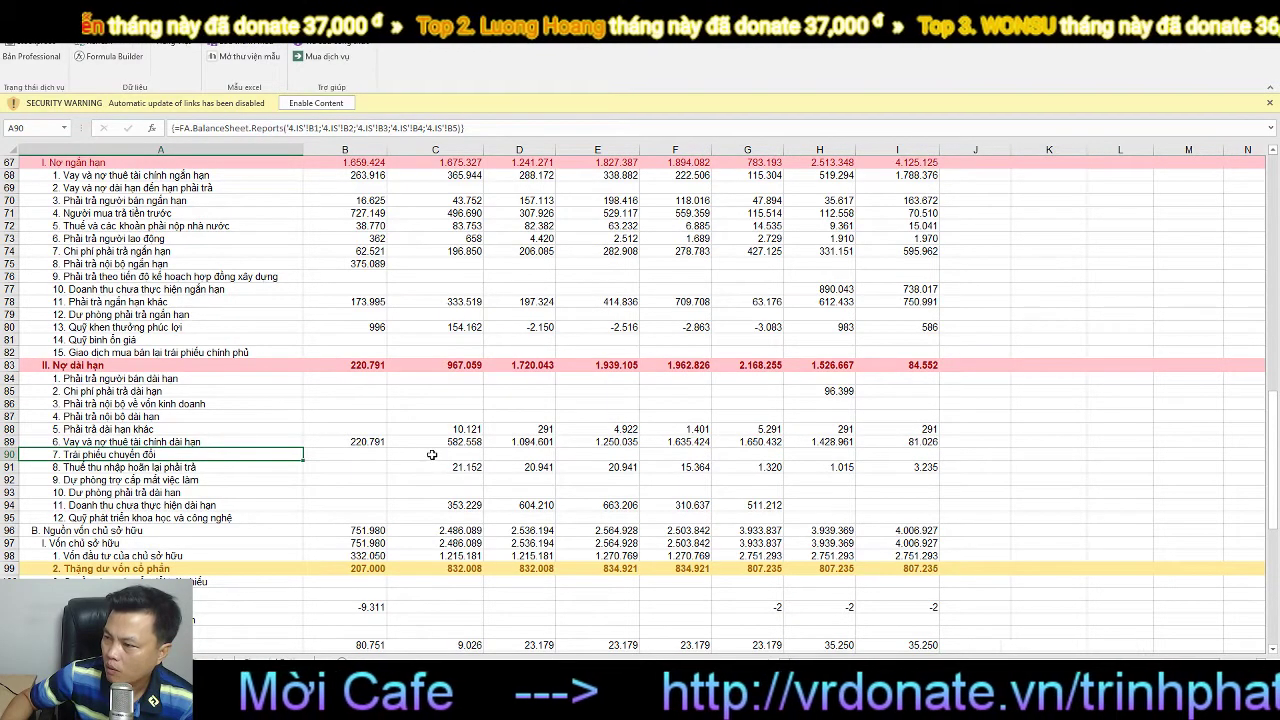
pyautogui.click(900, 456)
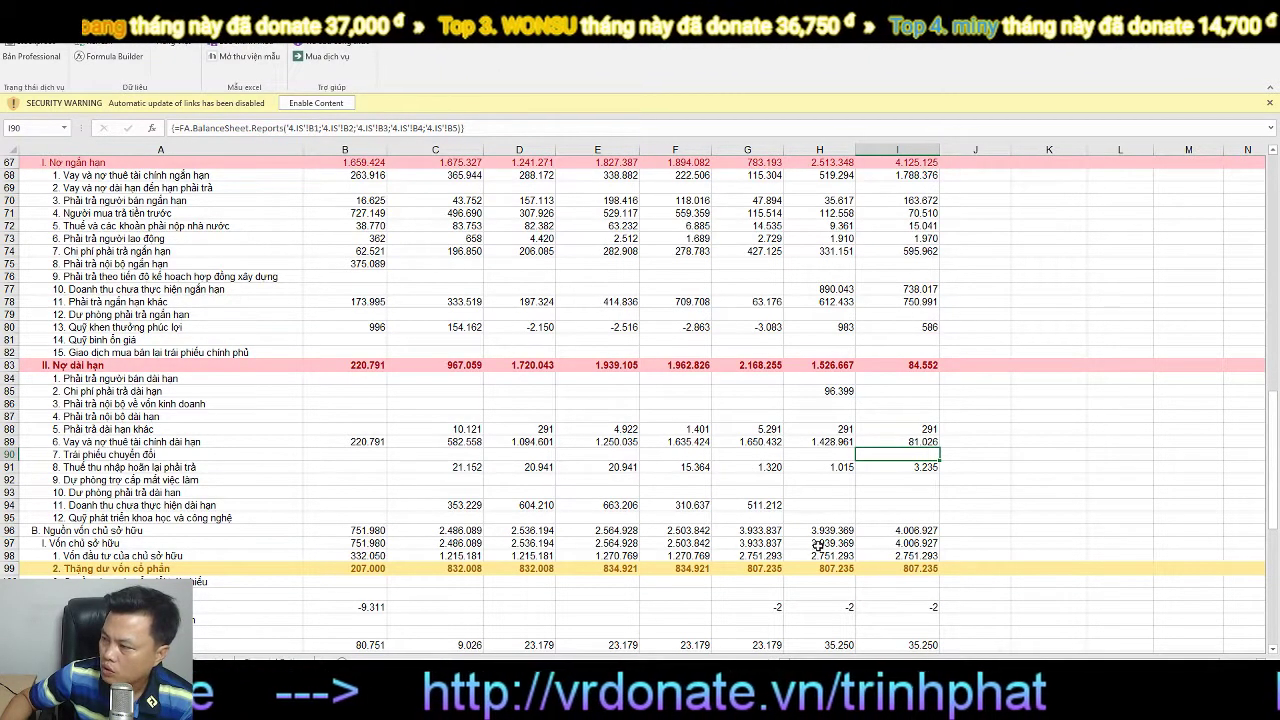
# - Check the 2016 owners' equity (Nguồn vốn chủ sở hữu), contributed capital and share premium (Thặng dư vốn cổ phần) on the balance sheet
pyautogui.click(922, 532)
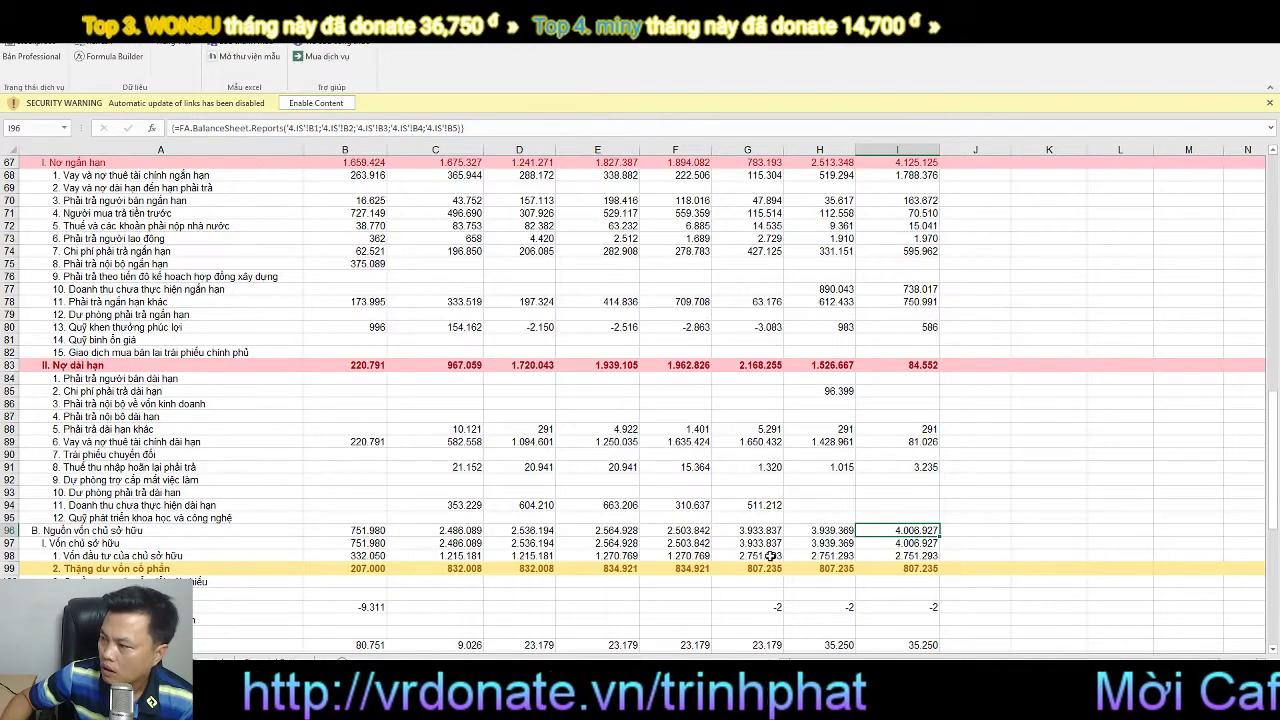
pyautogui.click(898, 559)
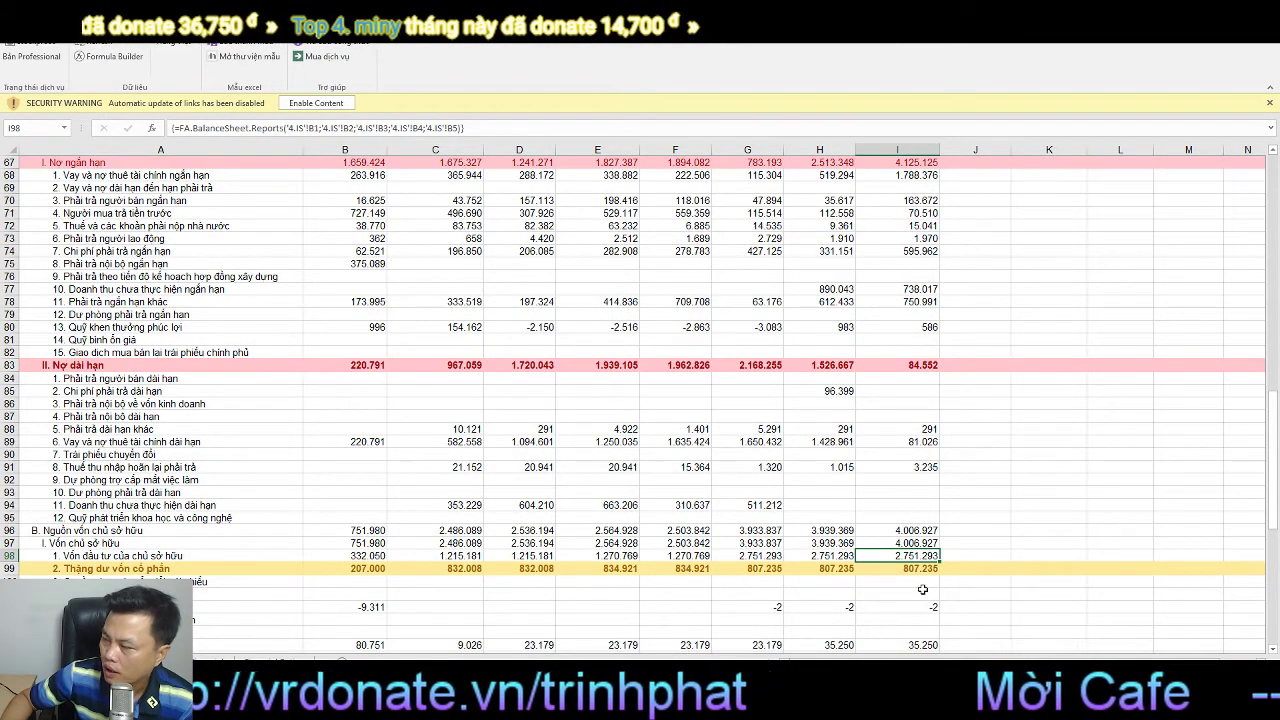
pyautogui.click(897, 569)
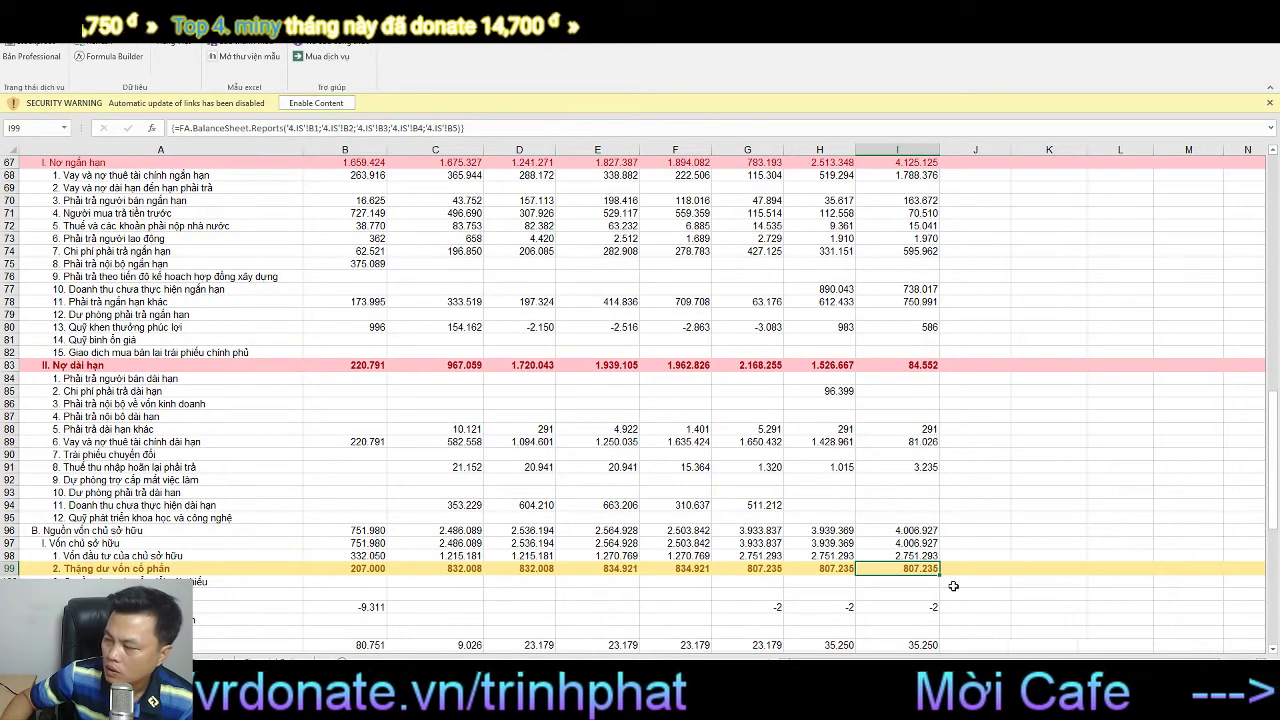
# - Compare the 2016 share premium with the 2016 undistributed after-tax profit (Lợi nhuận sau thuế chưa phân phối)
pyautogui.scroll(-2, 953, 586)
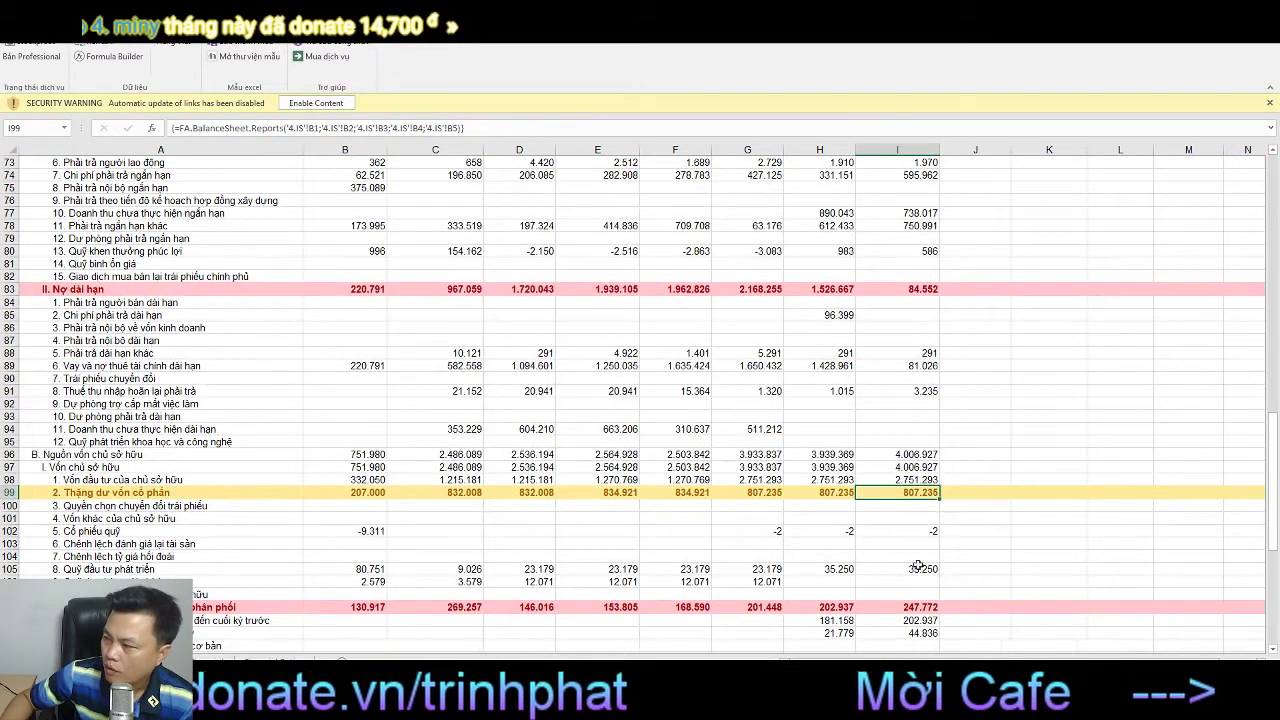
pyautogui.click(915, 605)
pyautogui.click(903, 493)
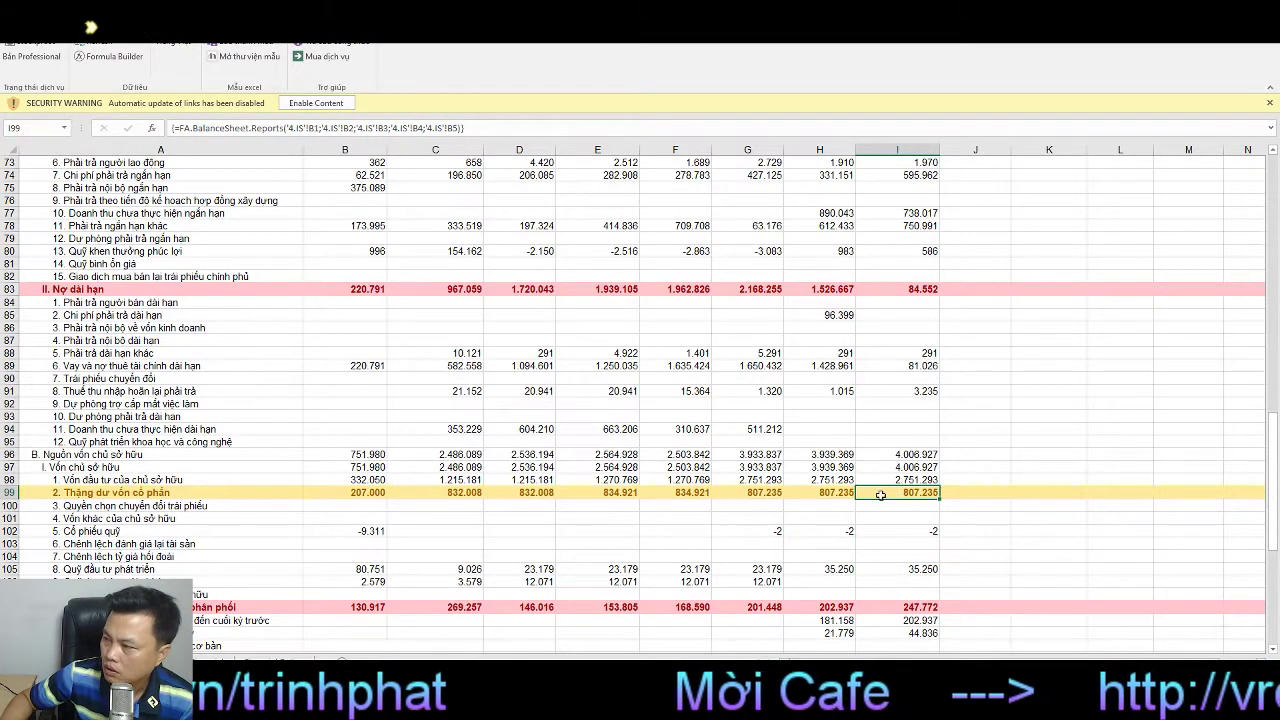
pyautogui.click(903, 609)
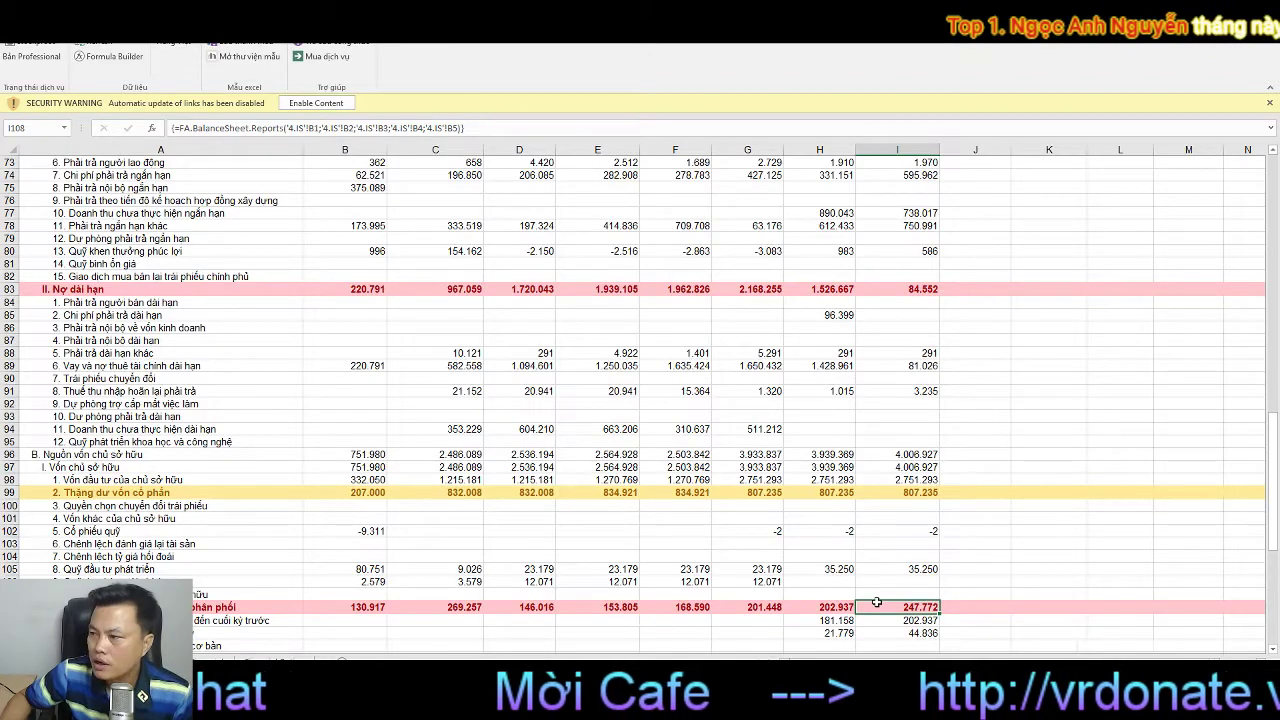
# - Compare the share premium of 2010 with that of 2016, and recheck the 2016 undistributed after-tax profit
pyautogui.click(430, 494)
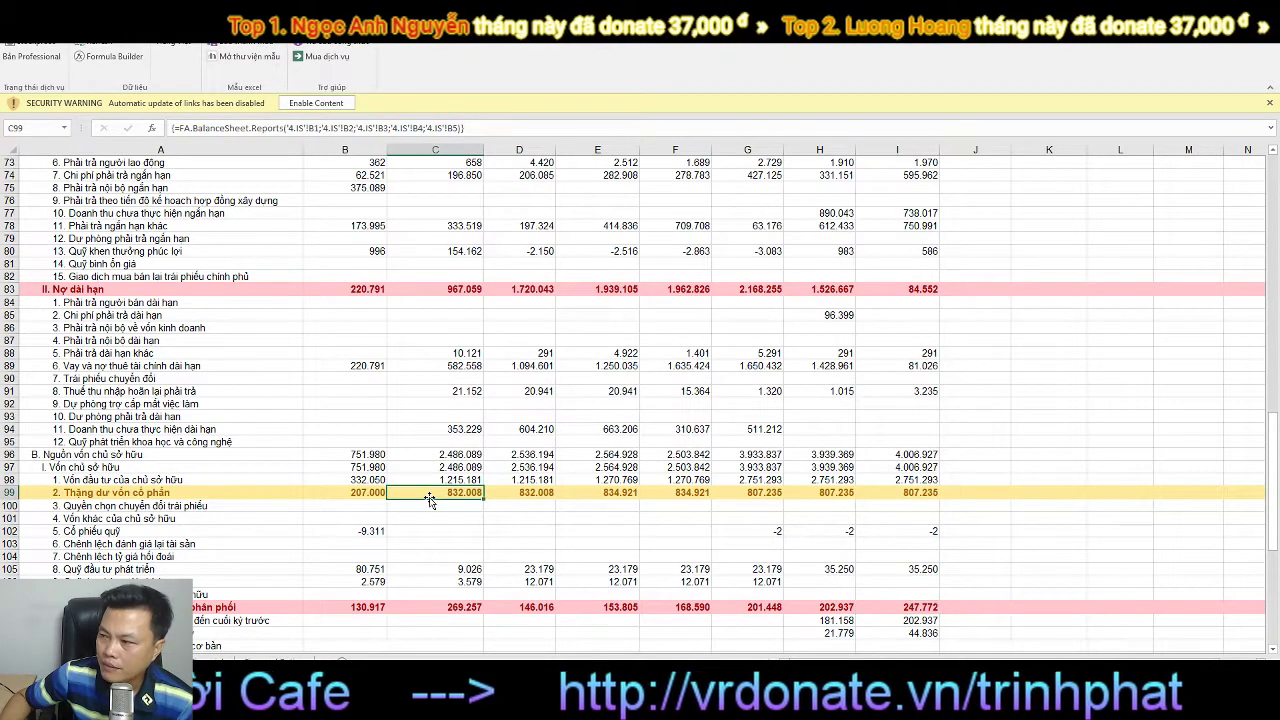
pyautogui.click(920, 494)
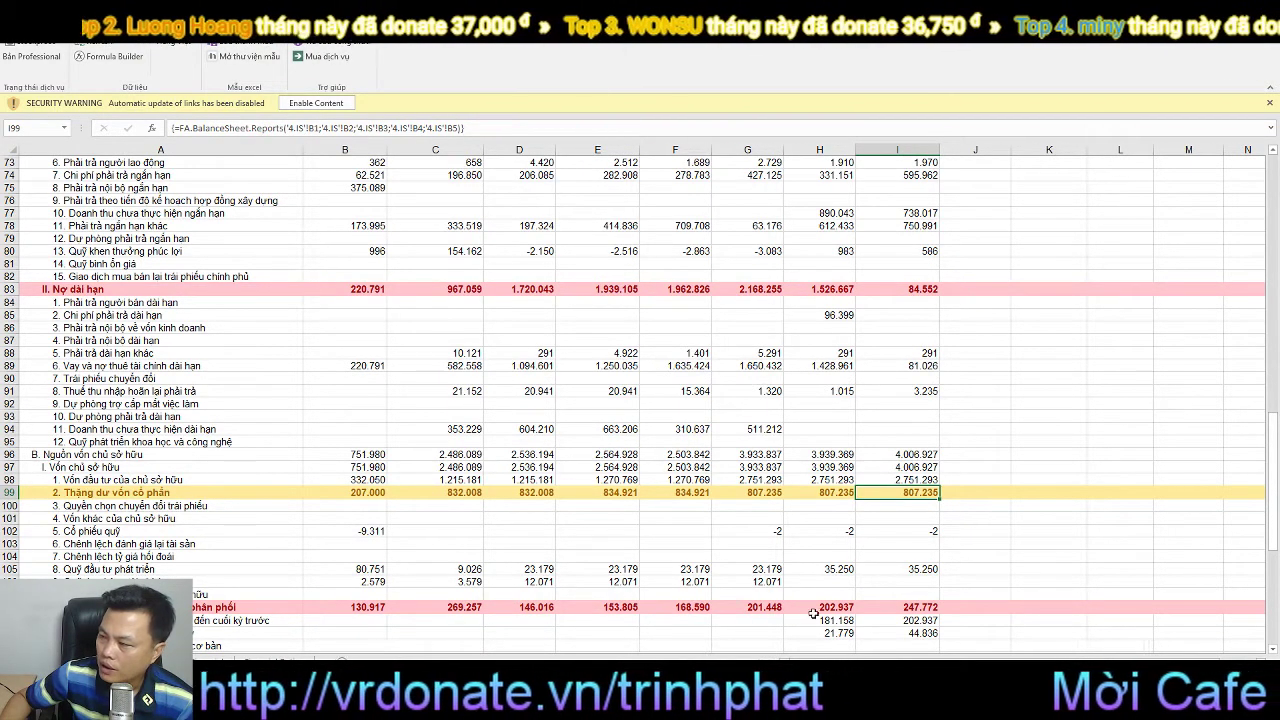
pyautogui.press('Down')
pyautogui.press('Down')
pyautogui.press('Down')
pyautogui.press('Down')
pyautogui.press('Down')
pyautogui.press('Down')
pyautogui.press('Down')
pyautogui.press('Down')
pyautogui.press('Down')
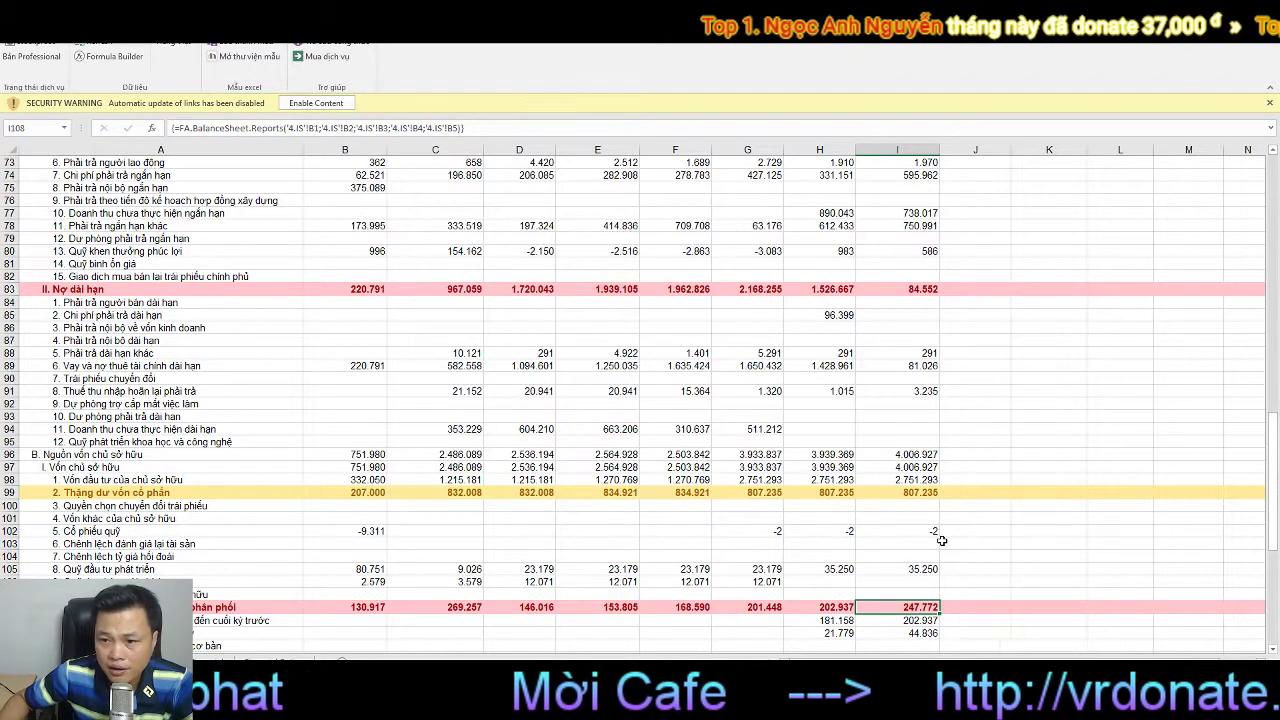
# - Look over the remaining equity lines and total capital, and review the debt and asset sections again up to short-term receivables and inventory
pyautogui.scroll(-4, 941, 540)
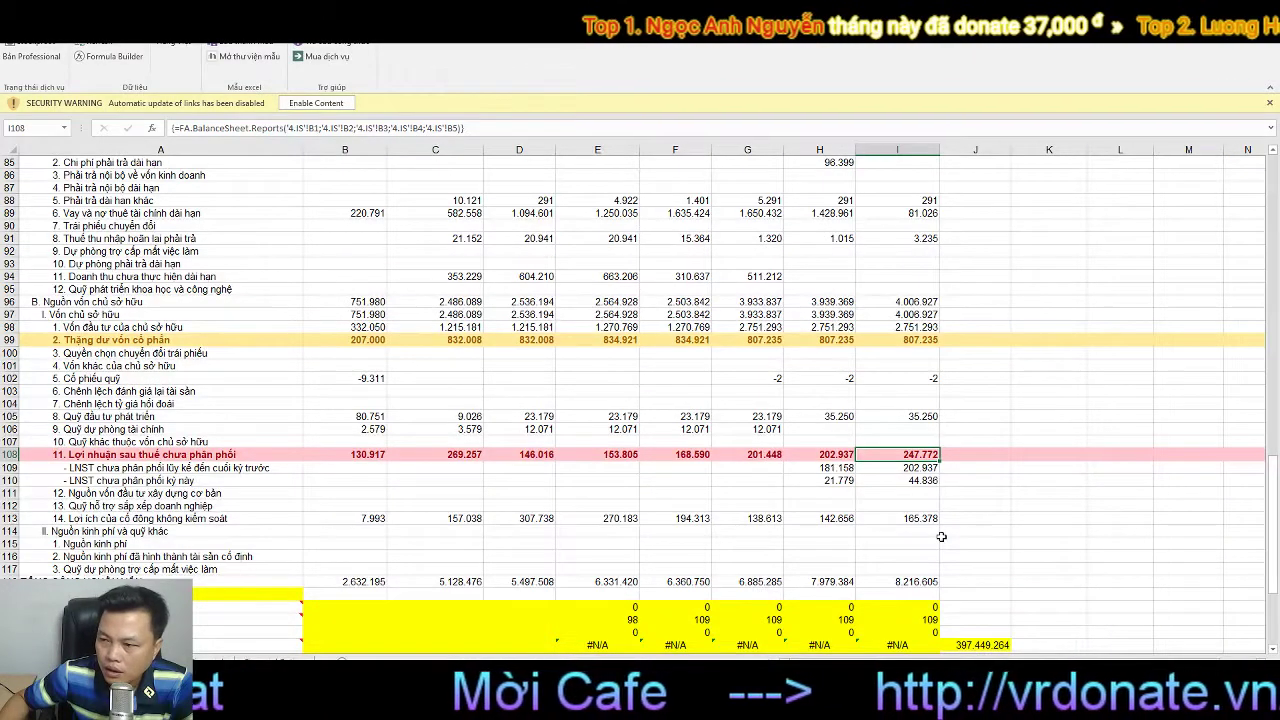
pyautogui.scroll(-3, 941, 537)
pyautogui.scroll(9, 941, 537)
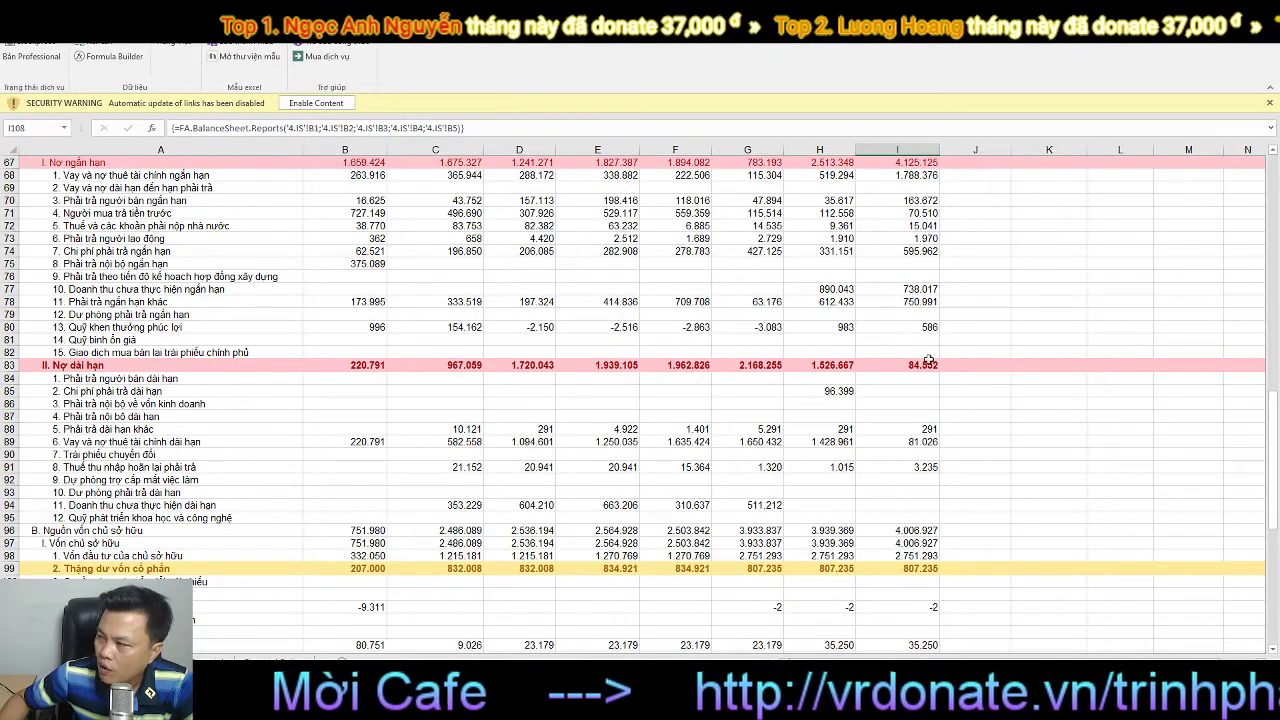
pyautogui.scroll(2, 946, 401)
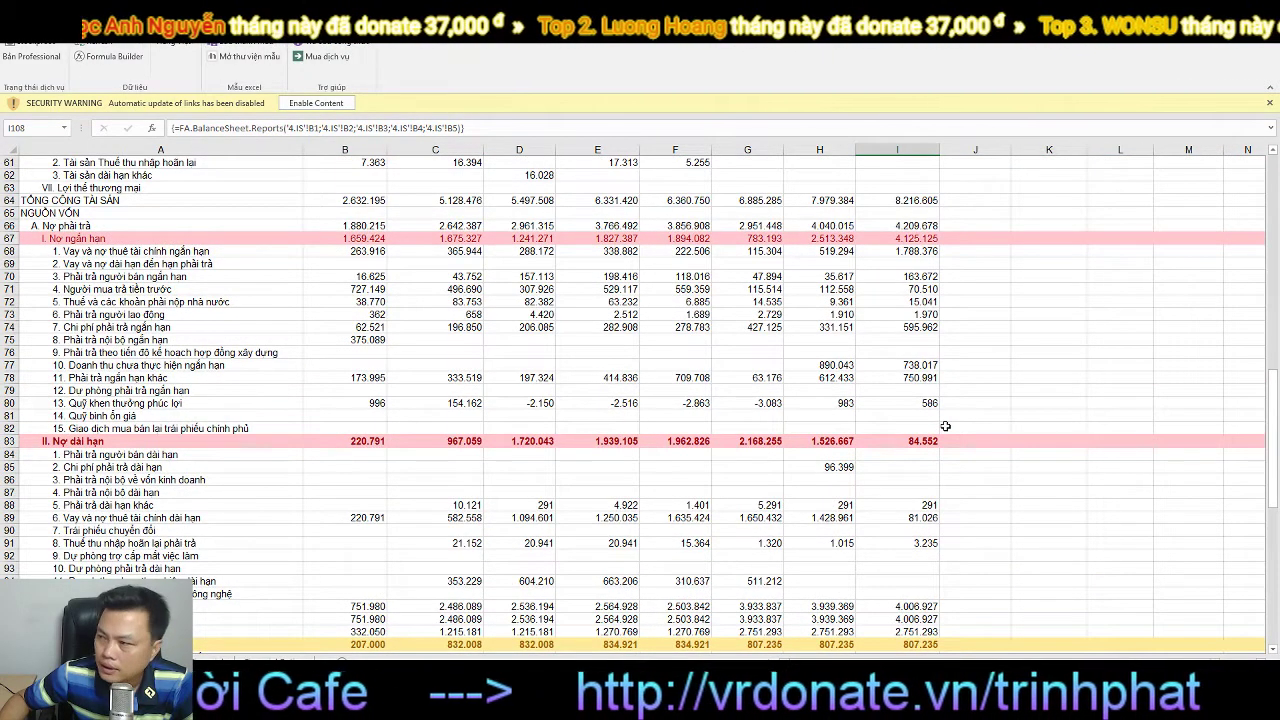
pyautogui.scroll(14, 945, 426)
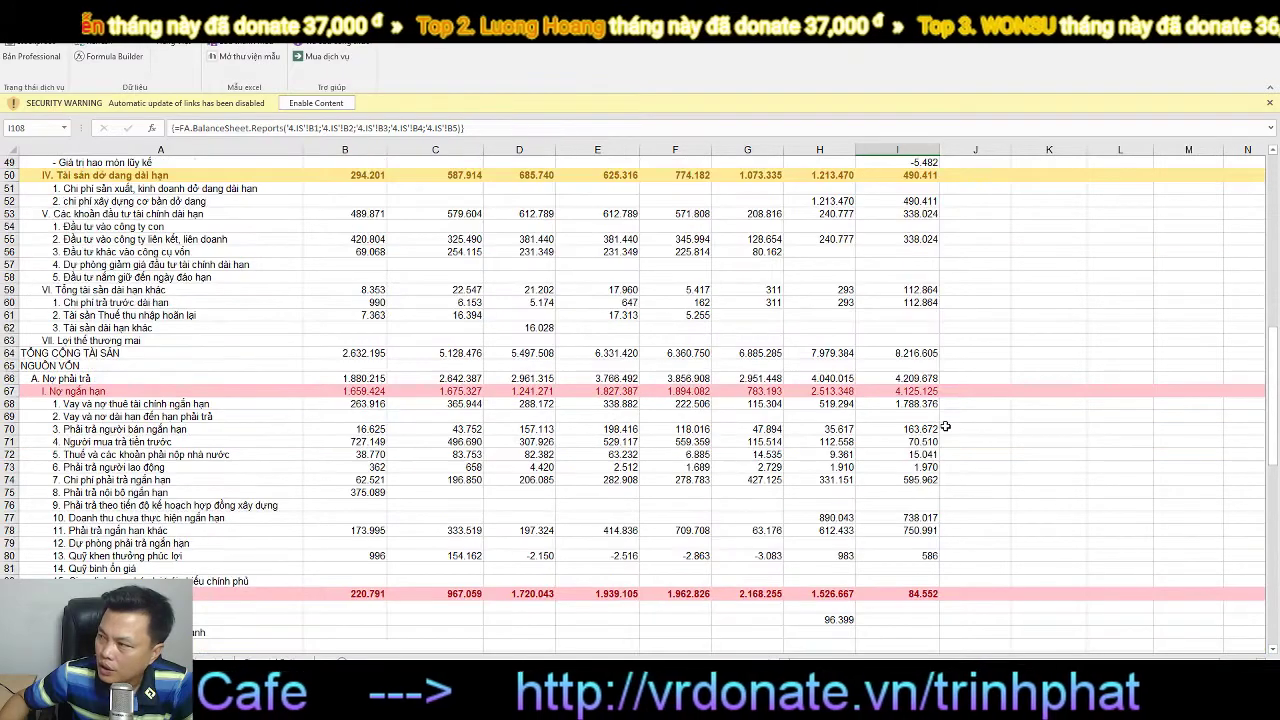
pyautogui.scroll(4, 944, 427)
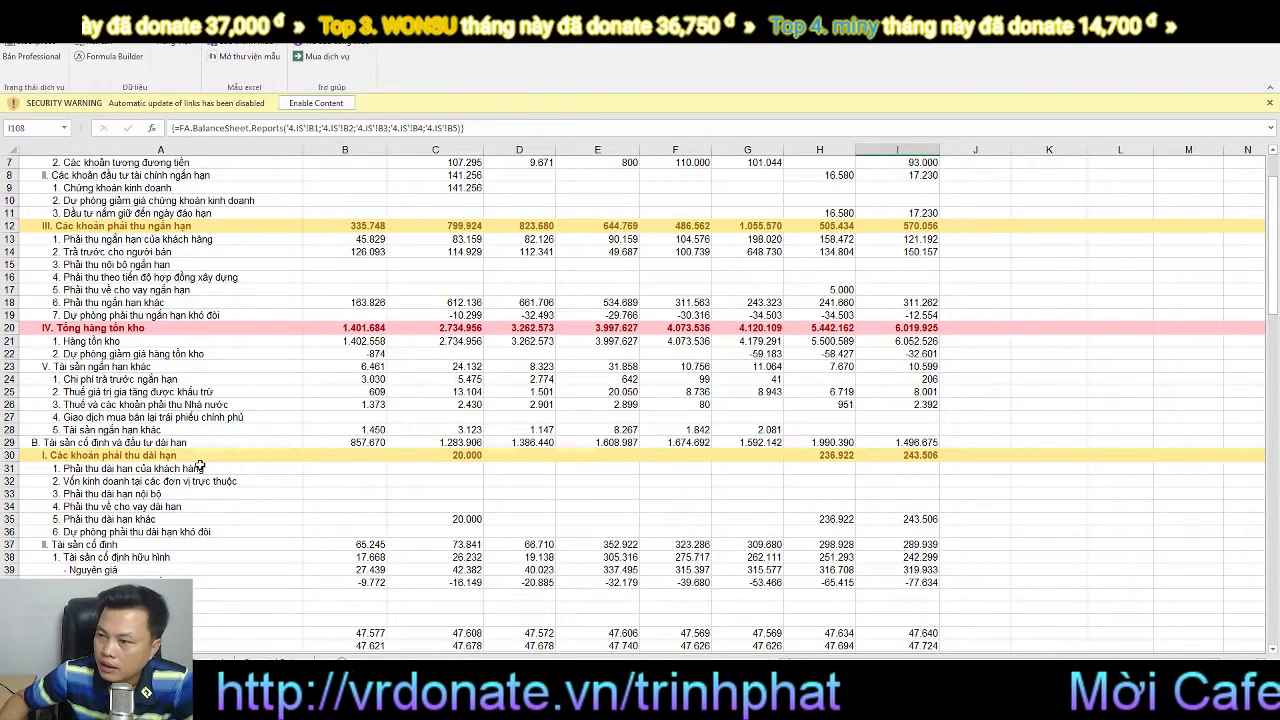
# - Set the starting quarter (Quý bắt đầu) on the income statement sheet to 4 to load quarterly reports
pyautogui.hotkey('ctrl', 'pageup')
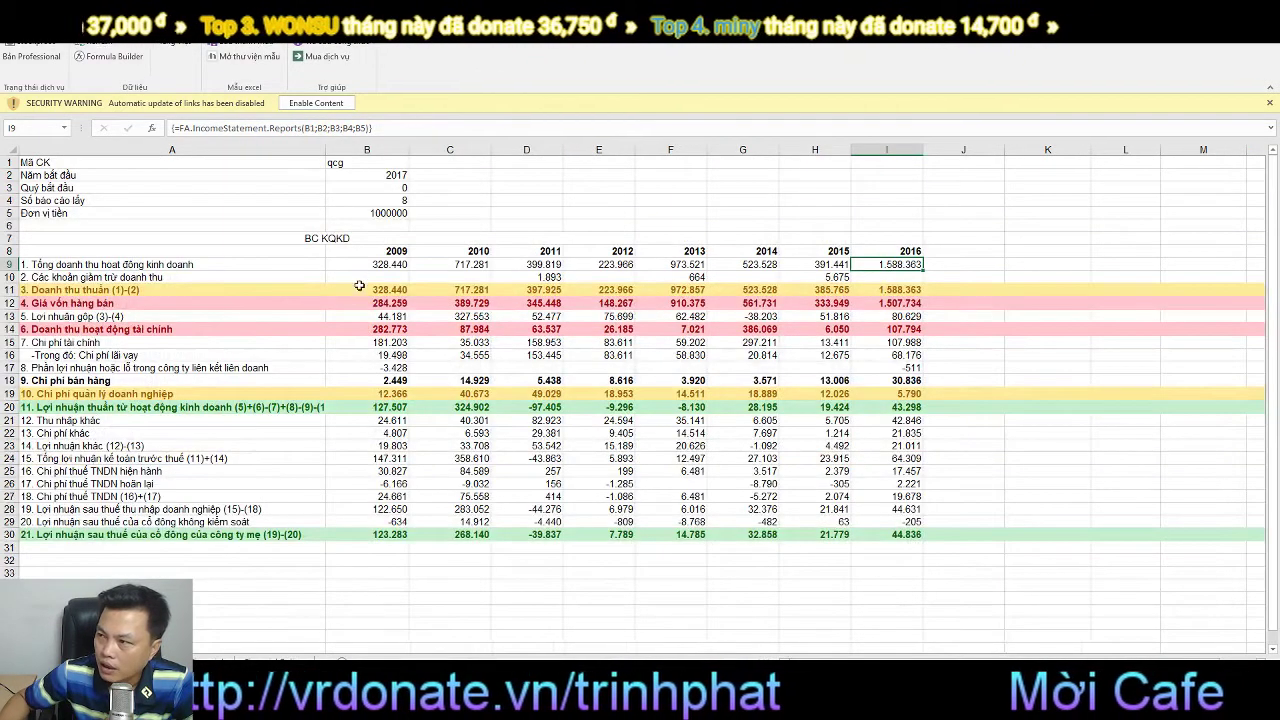
pyautogui.click(383, 189)
pyautogui.doubleClick(383, 189)
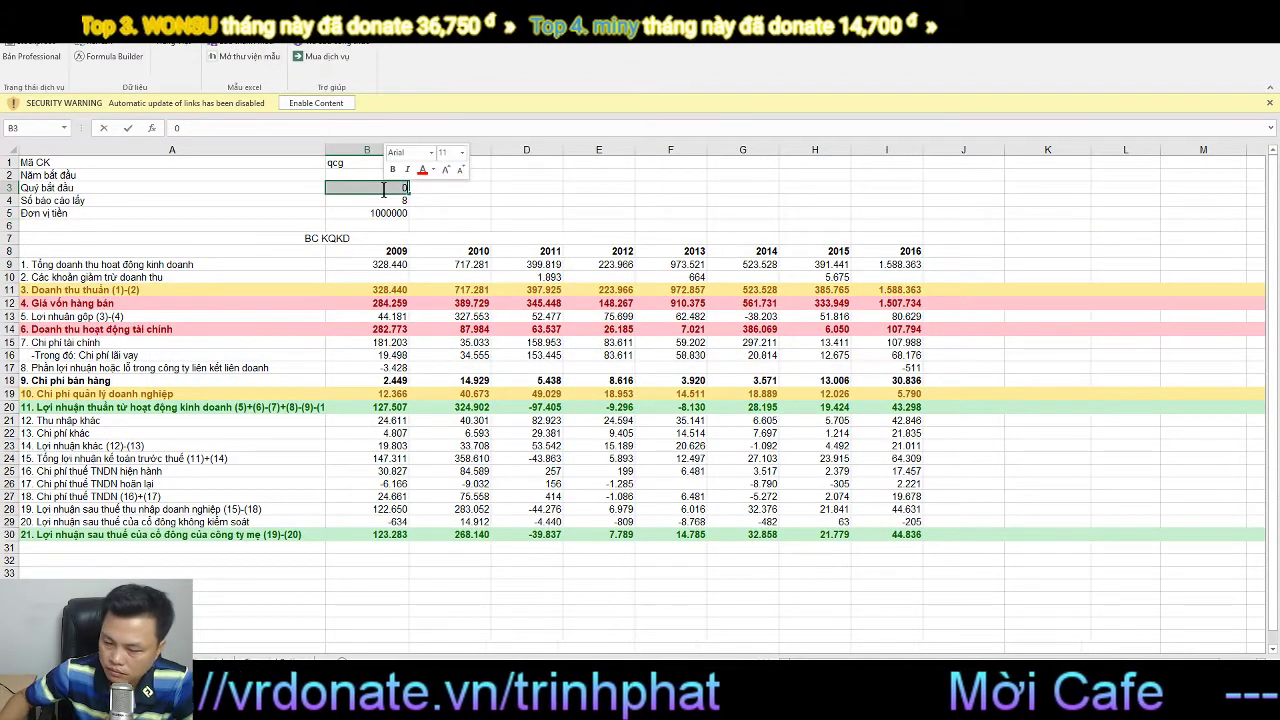
pyautogui.write('4')
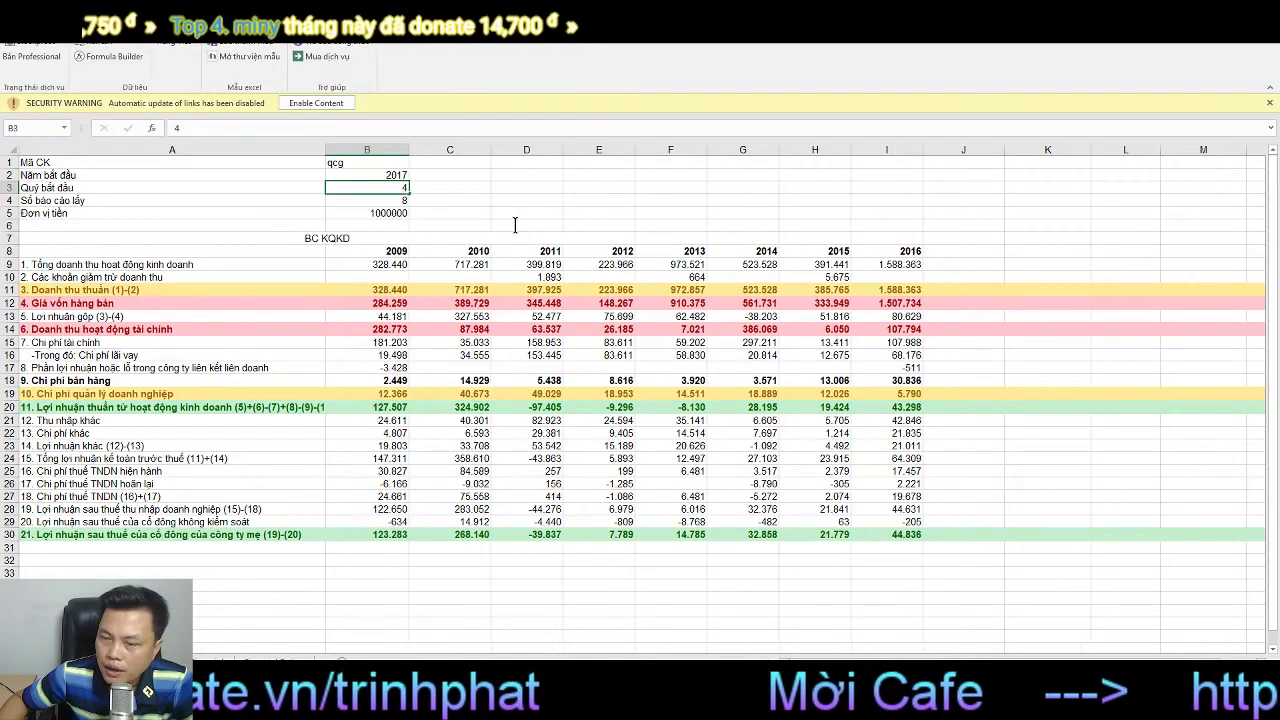
pyautogui.press('Return')
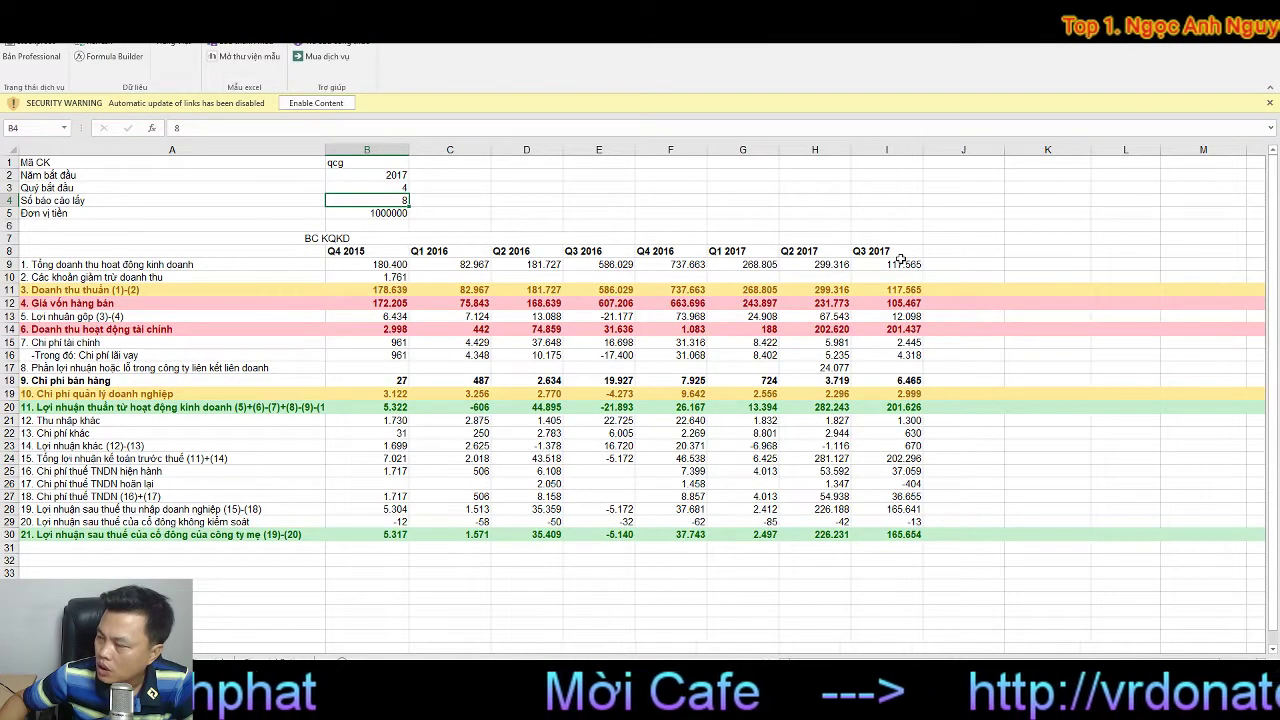
# - Compare the parent company shareholders' after-tax profit for Q3 2017 and Q2 2017
pyautogui.click(905, 536)
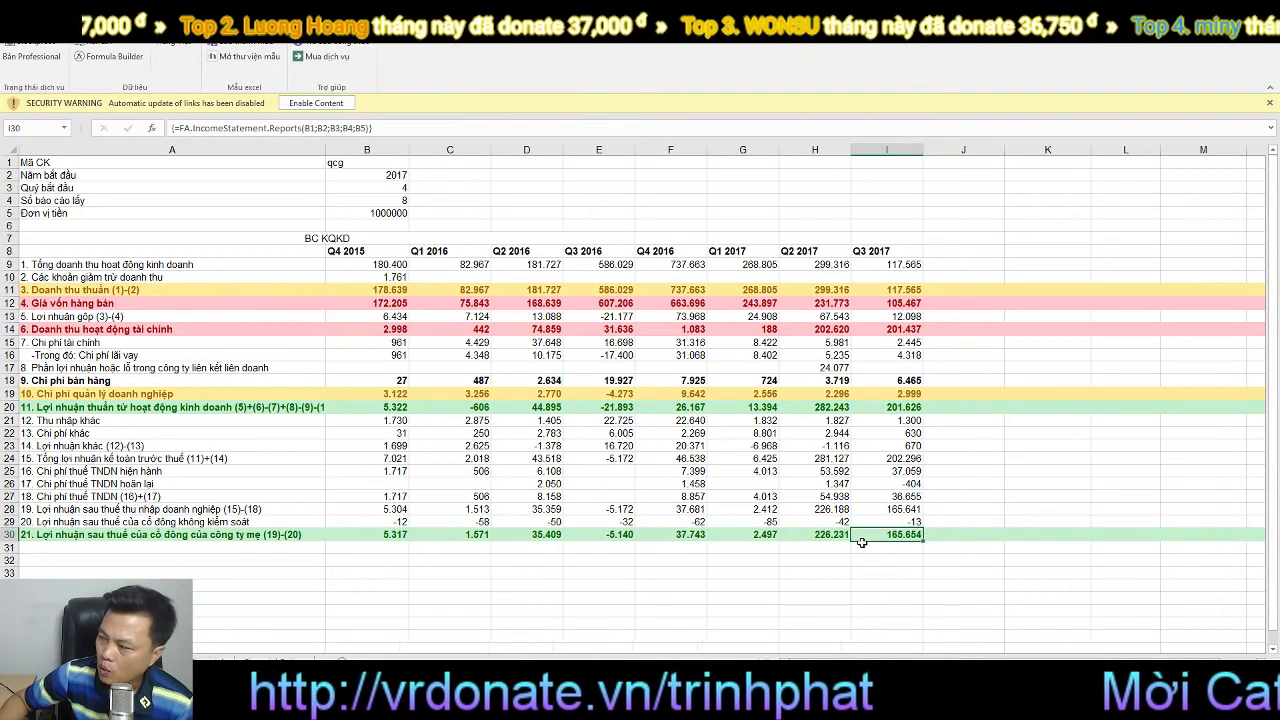
pyautogui.click(815, 536)
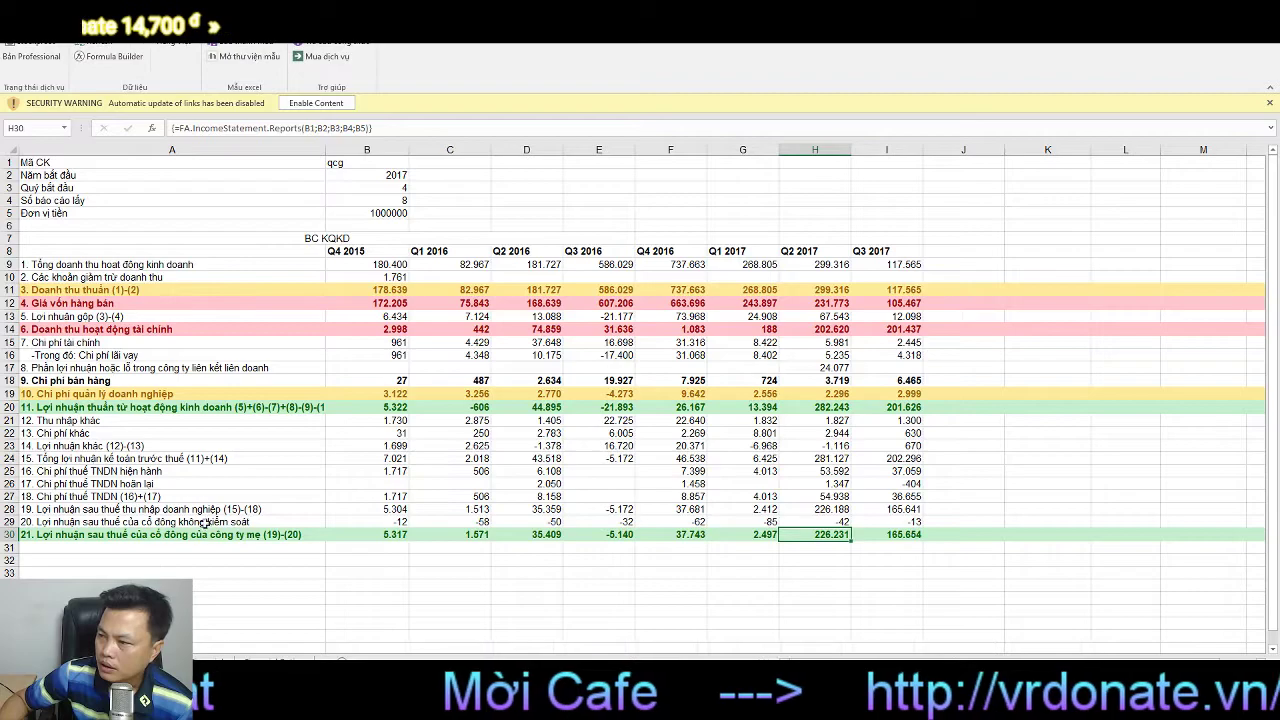
# - Compare total inventory (Tổng hàng tồn kho) on the quarterly balance sheet for Q1, Q2 and Q3 2017
pyautogui.click(260, 662)
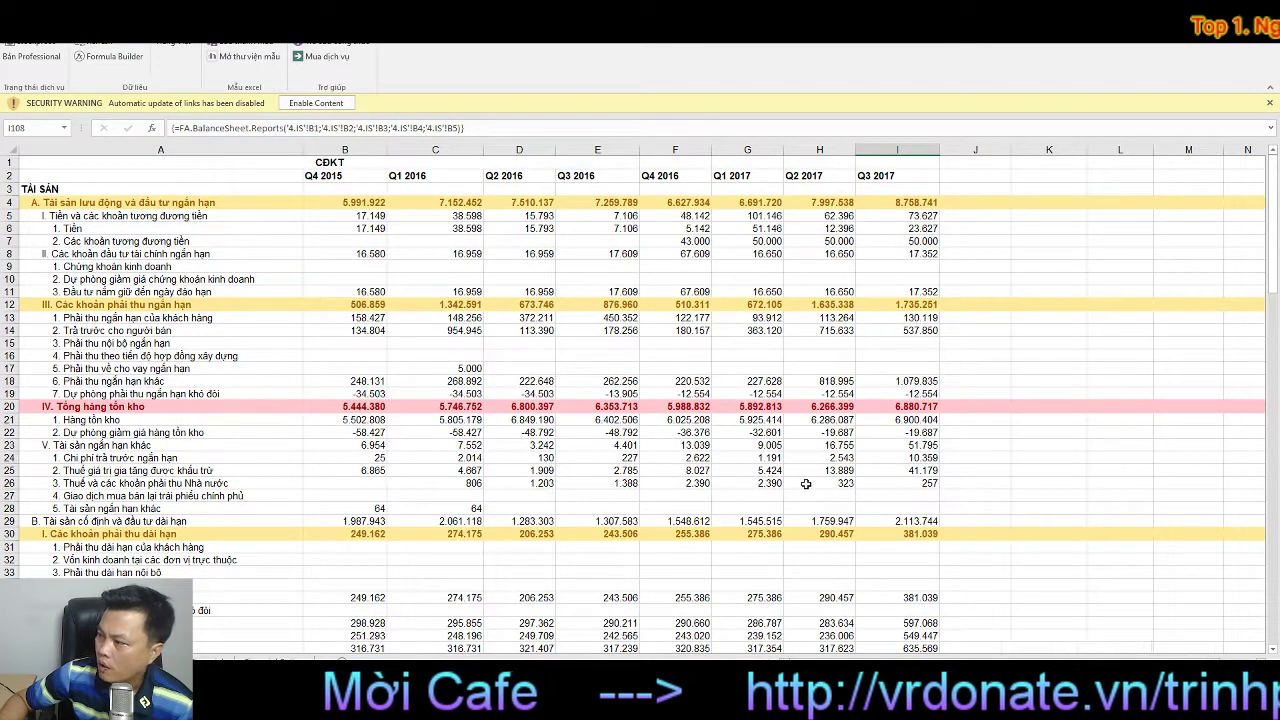
pyautogui.click(823, 407)
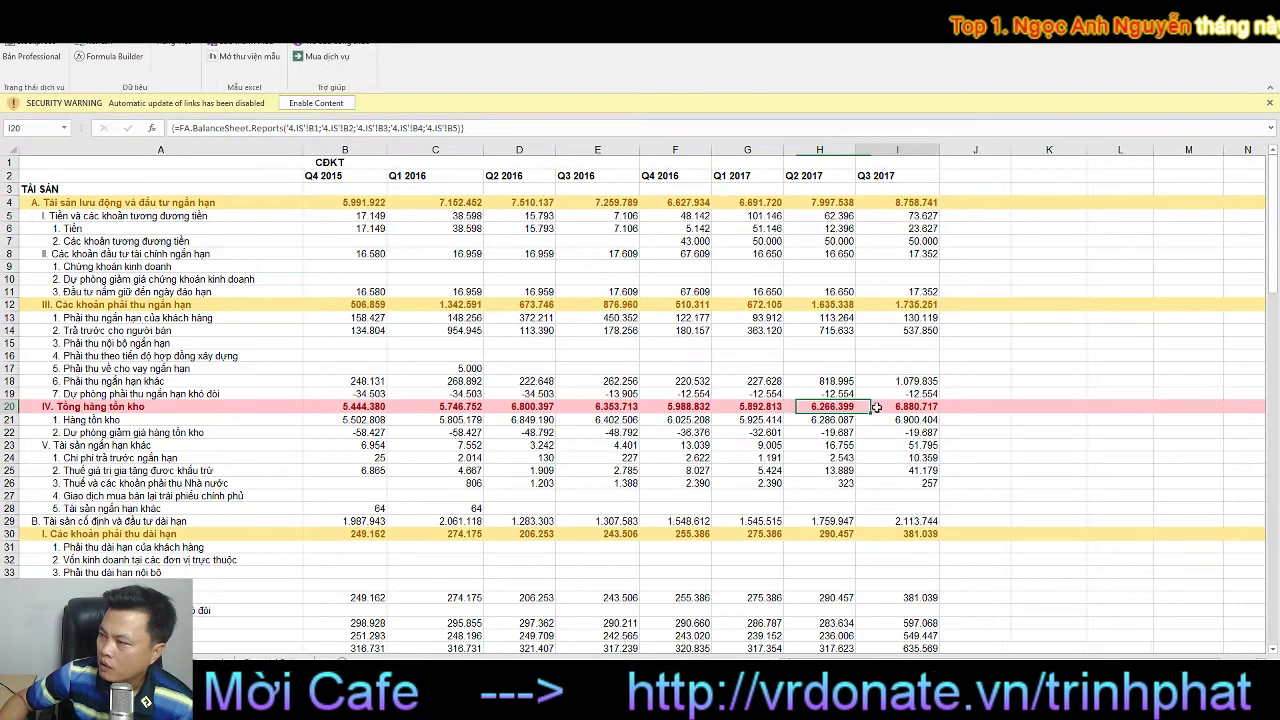
pyautogui.click(760, 407)
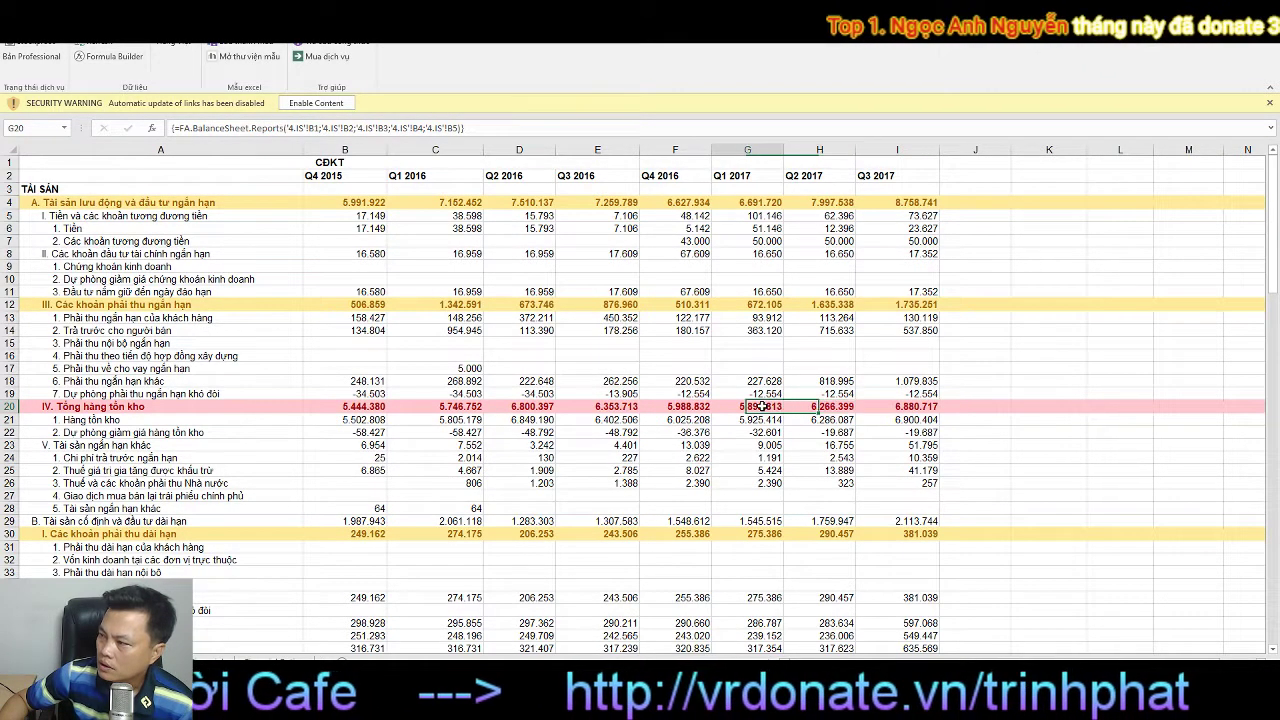
pyautogui.click(820, 407)
pyautogui.click(889, 407)
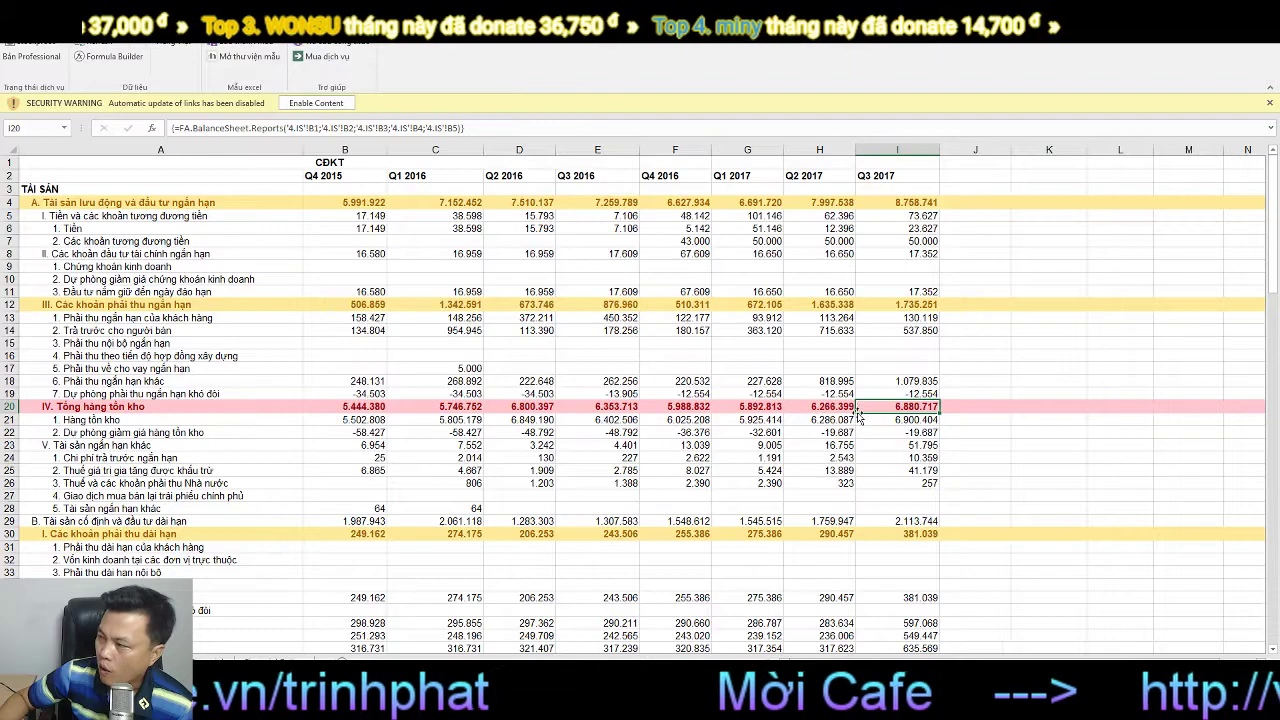
# - Examine the quarterly long-term assets, short-term debt (Nợ ngắn hạn) and long-term debt (Nợ dài hạn) through Q3 2017
pyautogui.scroll(-6, 869, 476)
pyautogui.scroll(6, 869, 476)
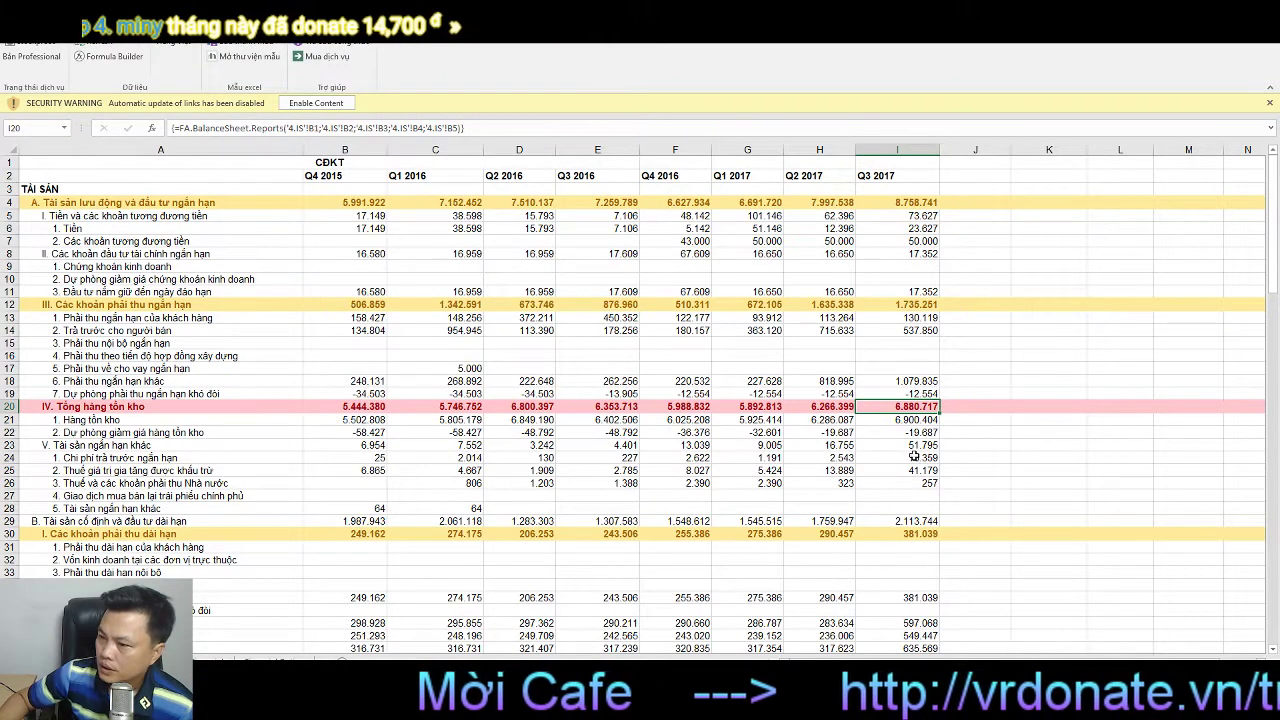
pyautogui.scroll(-10, 913, 458)
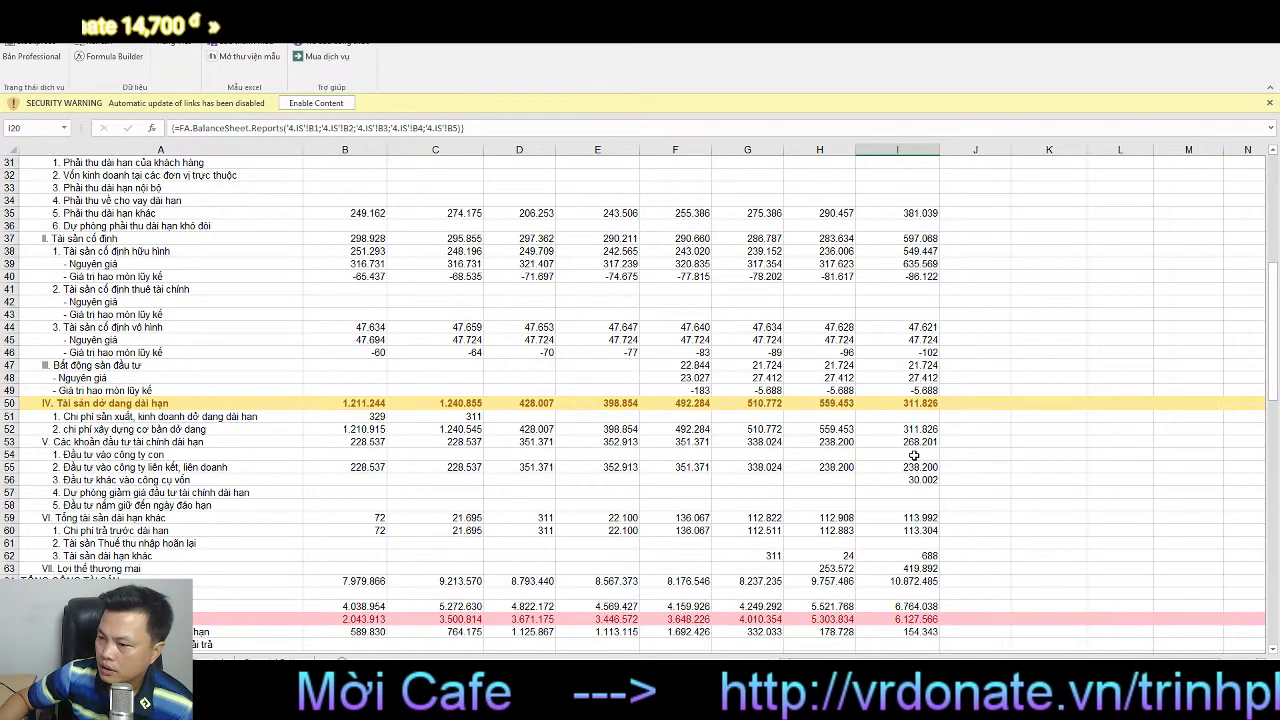
pyautogui.scroll(-2, 913, 455)
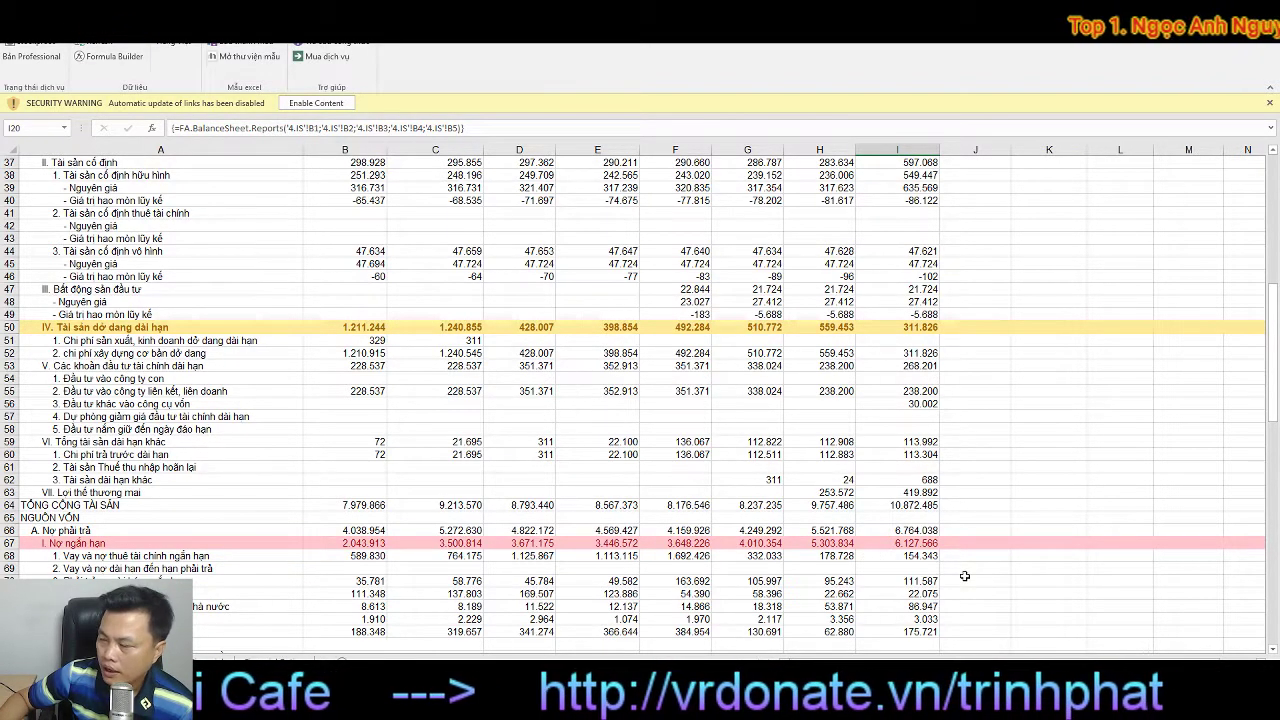
pyautogui.scroll(-4, 965, 576)
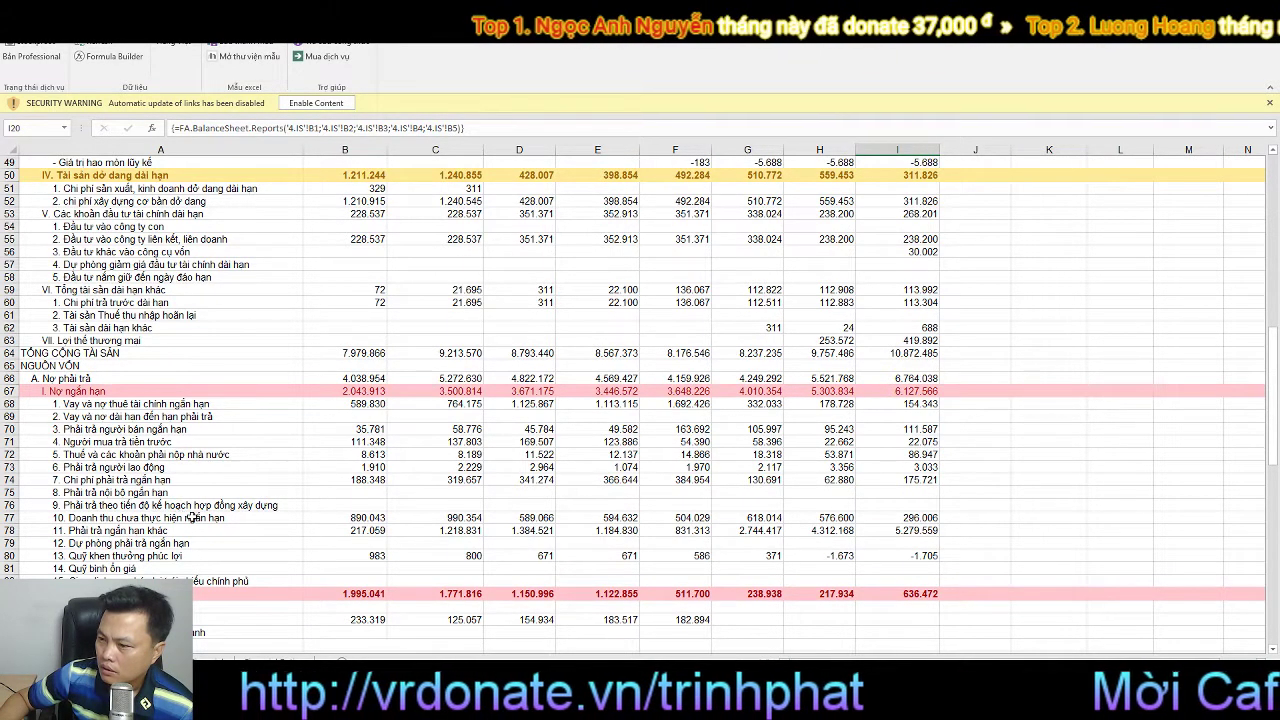
pyautogui.scroll(-2, 192, 517)
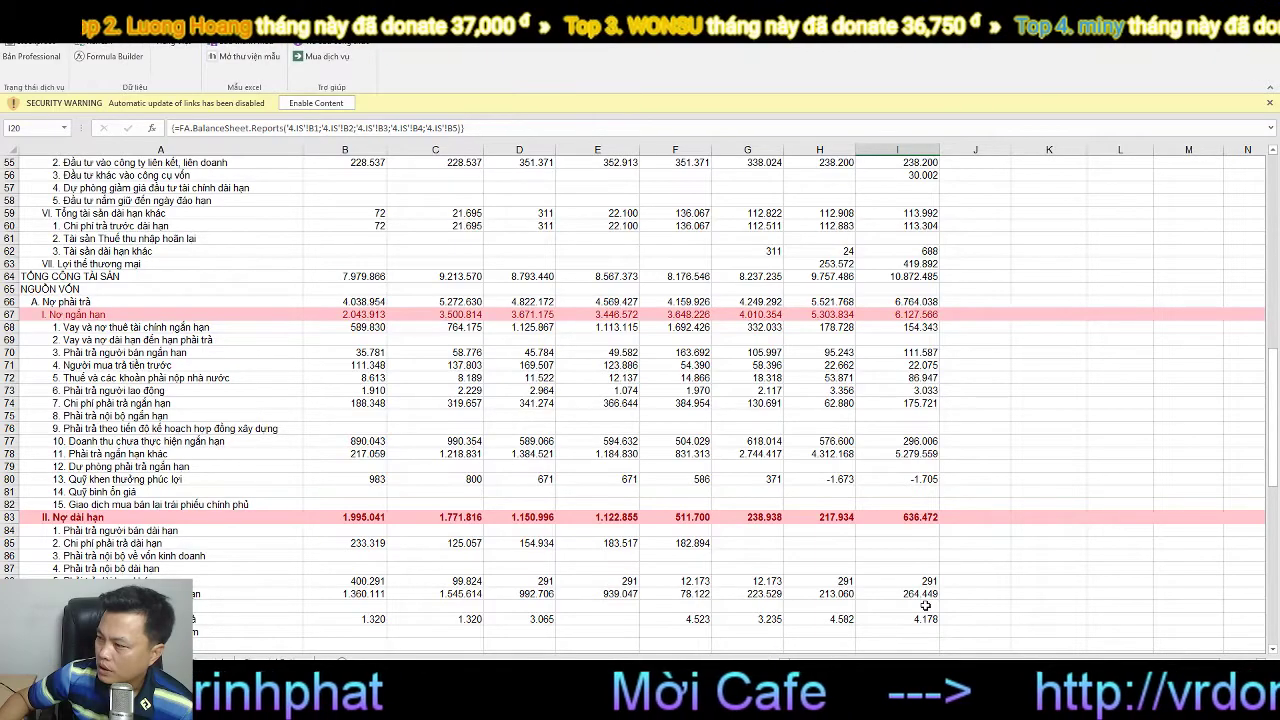
# - Re-examine the quarterly asset side, focusing on long-term work in progress (Tài sản dở dang dài hạn), fixed assets and long-term receivables
pyautogui.scroll(18, 926, 606)
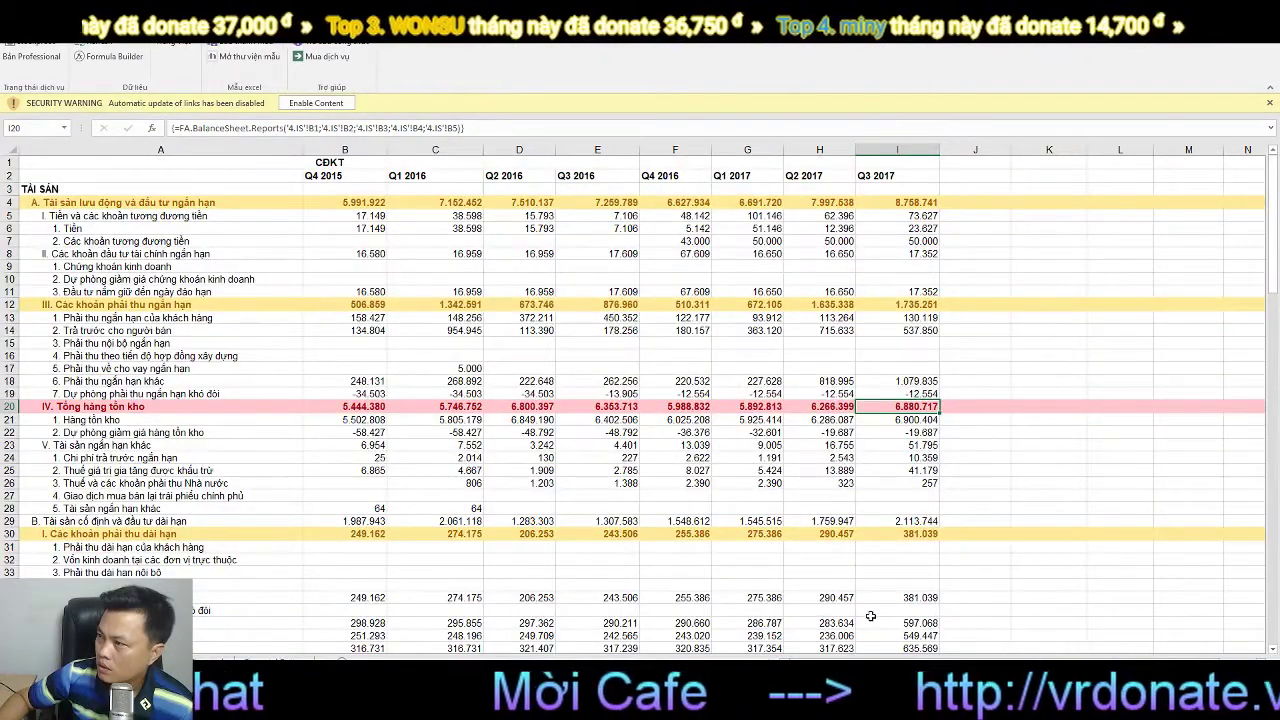
pyautogui.scroll(-10, 871, 616)
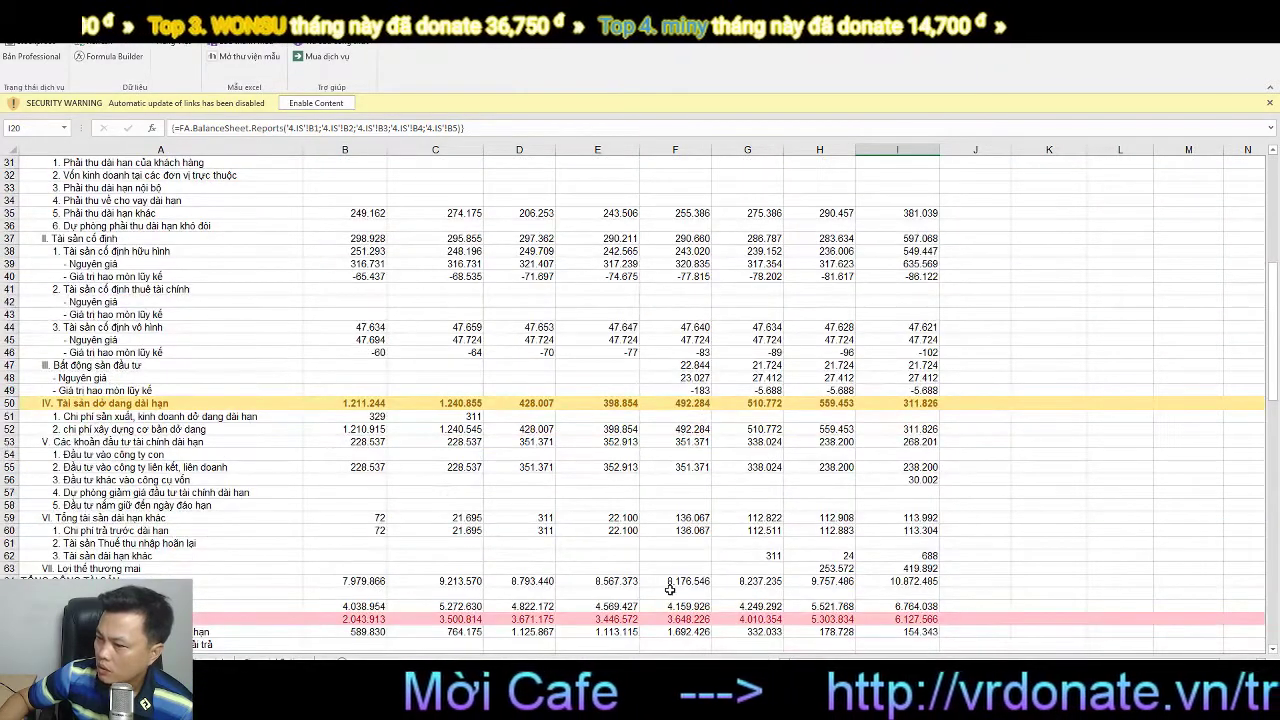
pyautogui.click(670, 591)
pyautogui.scroll(-4, 832, 628)
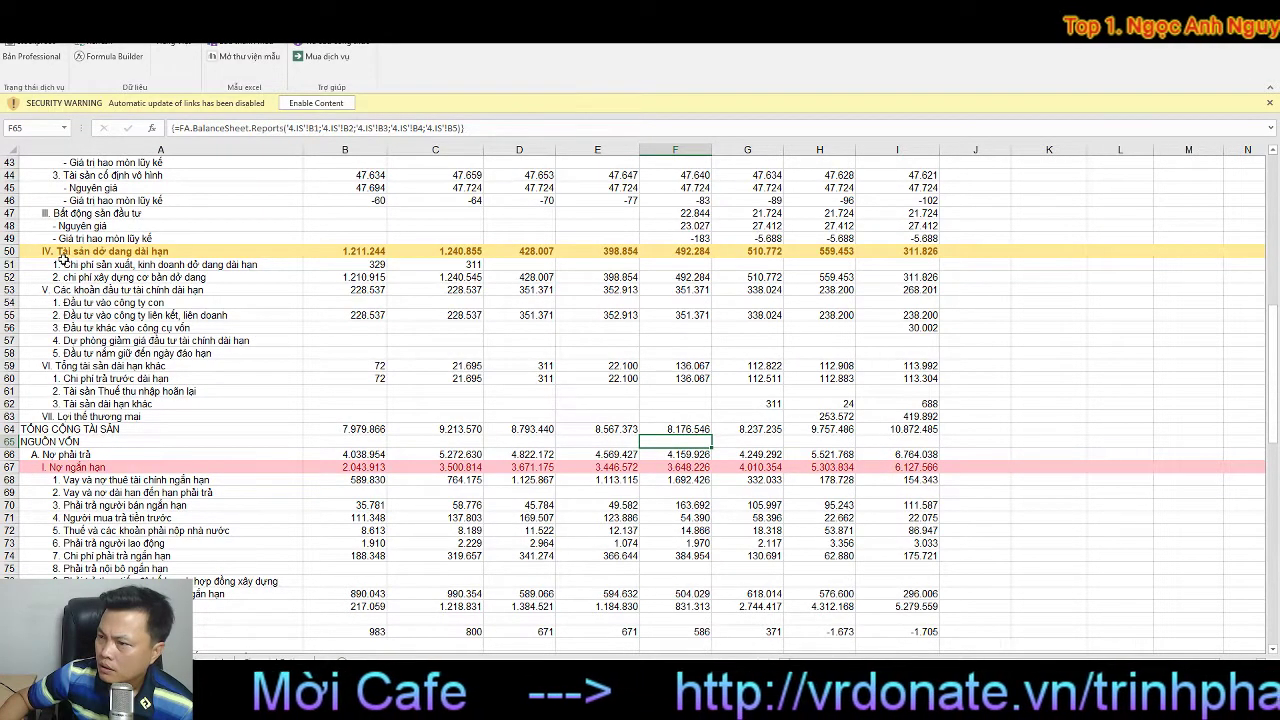
pyautogui.scroll(2, 140, 395)
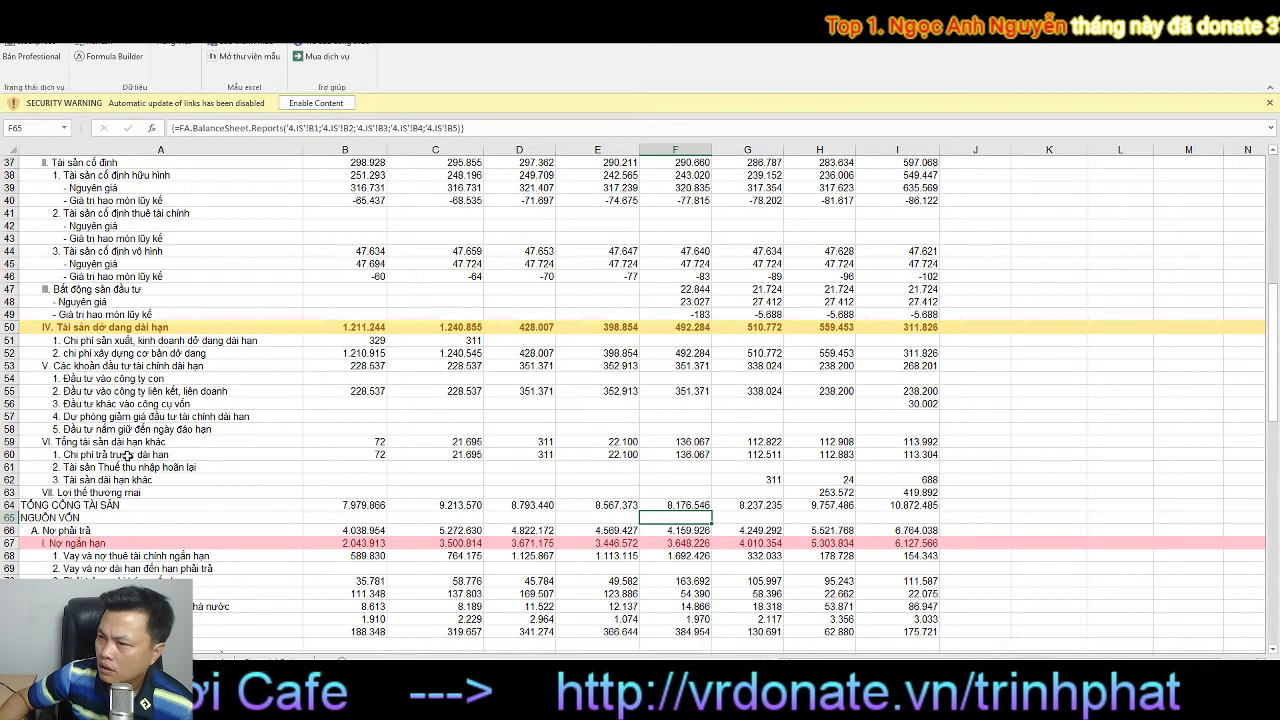
pyautogui.scroll(2, 128, 455)
pyautogui.scroll(2, 128, 455)
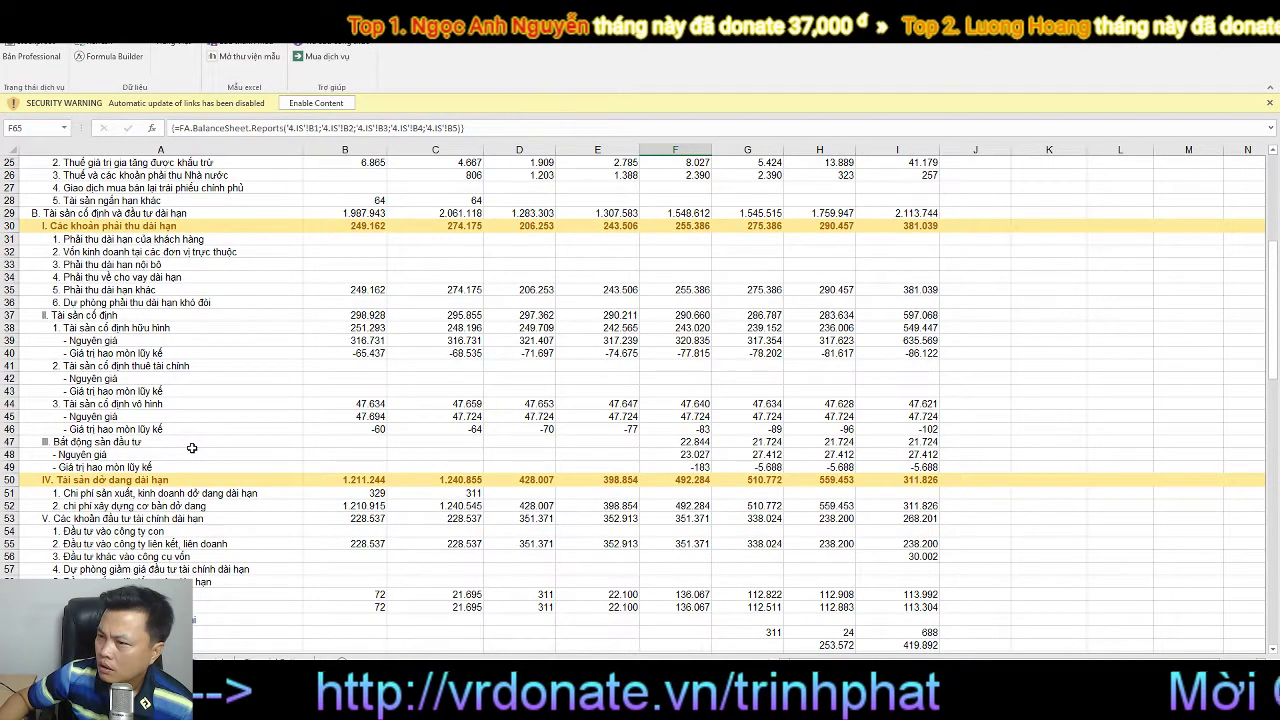
pyautogui.scroll(2, 192, 447)
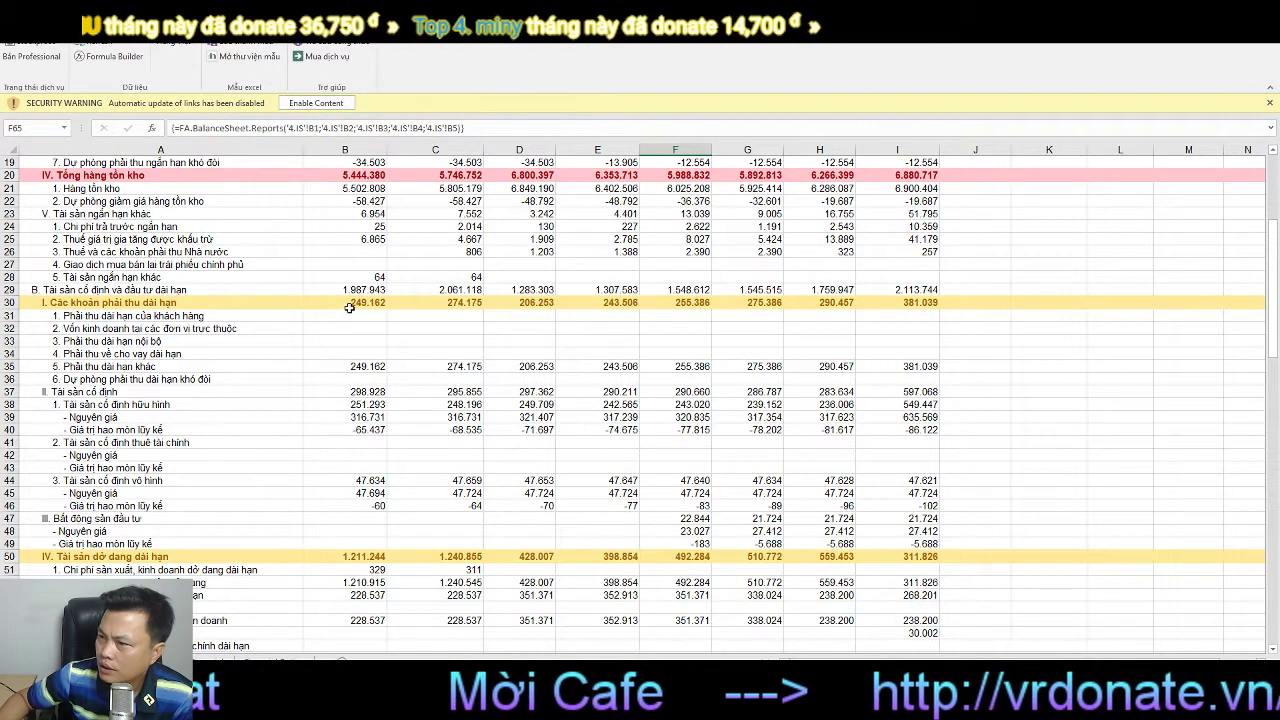
# - Check fixed and long-term assets (row 29) and other short-term payables (Phải trả ngắn hạn khác) for Q3 2017 on the balance sheet
pyautogui.click(917, 292)
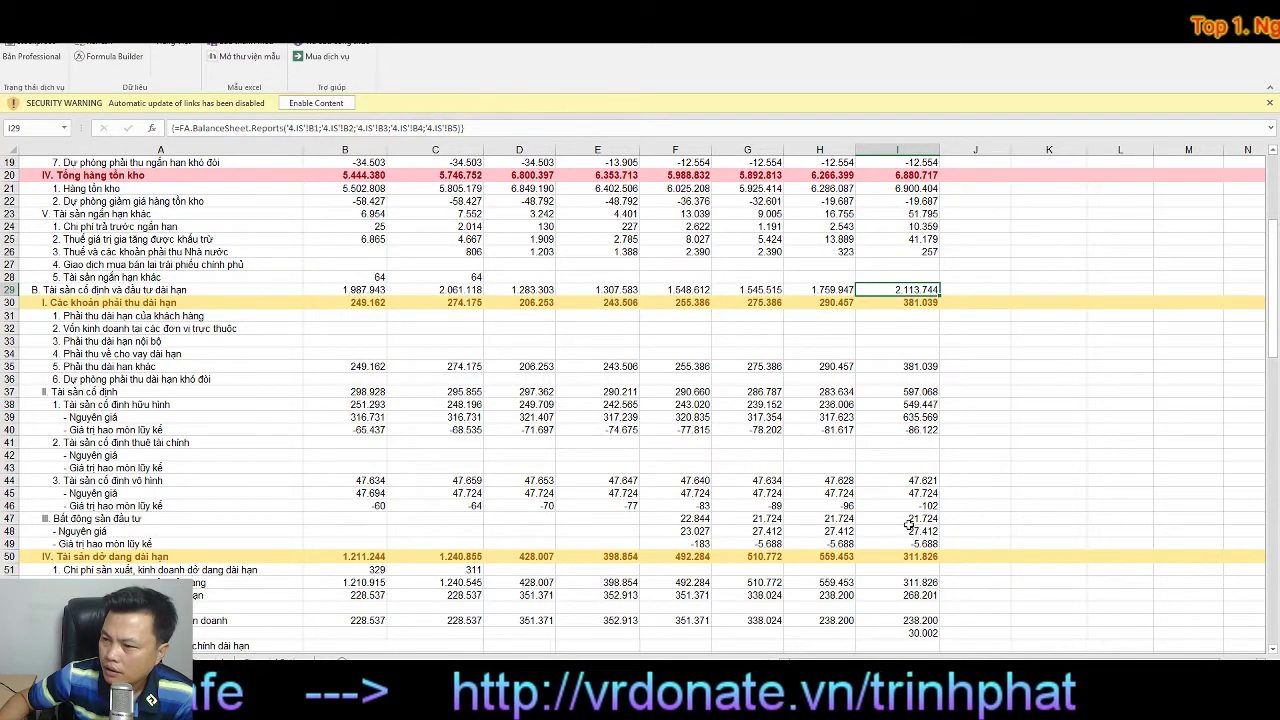
pyautogui.scroll(-10, 907, 524)
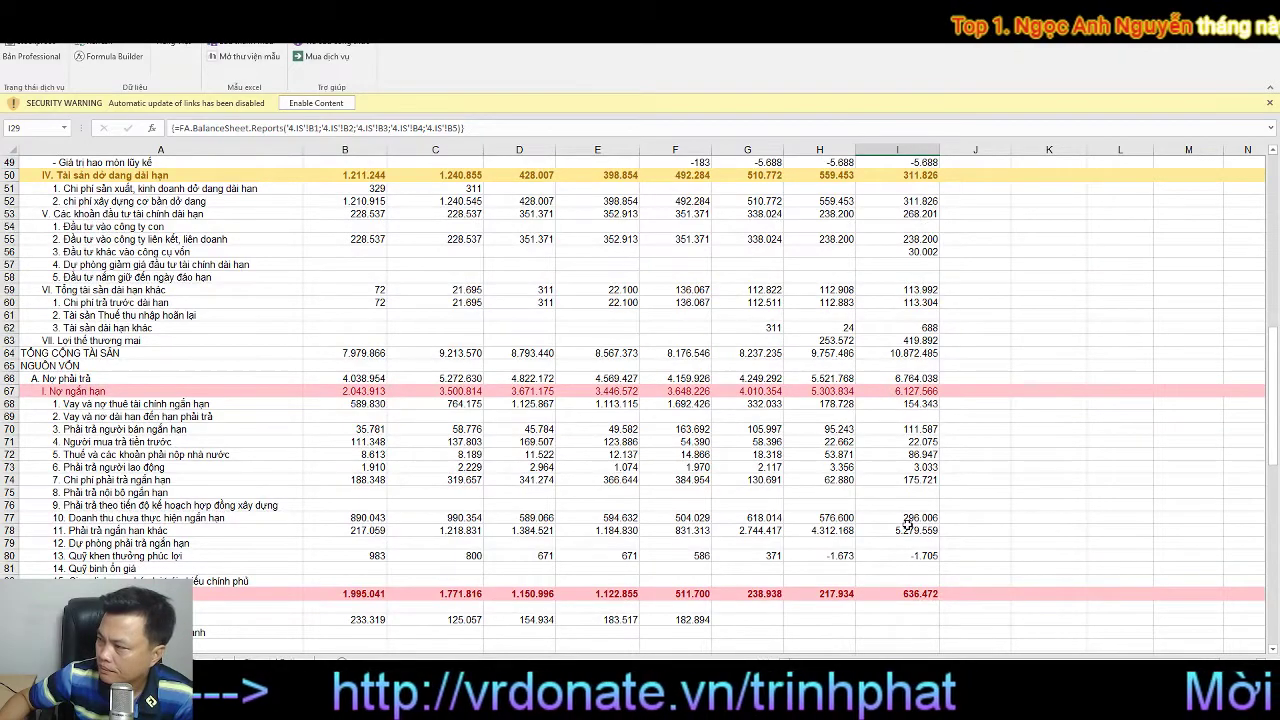
pyautogui.click(78, 533)
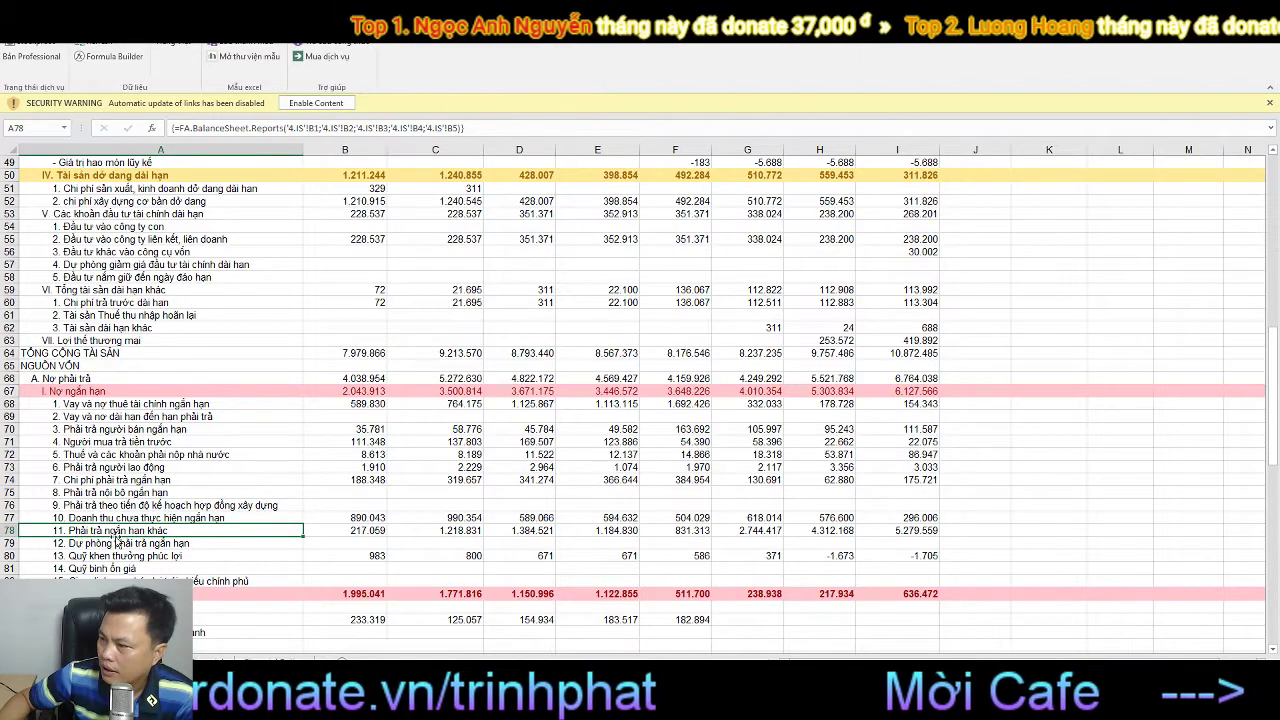
pyautogui.click(901, 533)
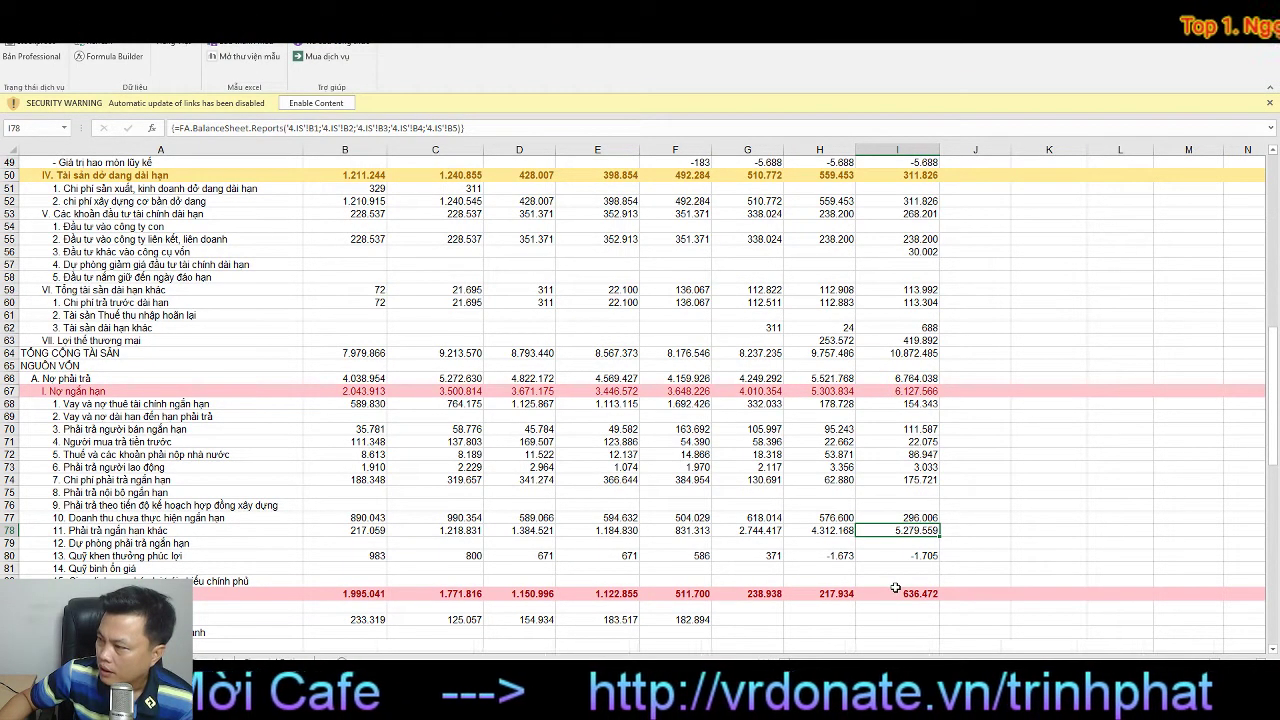
# - Compare long-term debt (Nợ dài hạn) for Q2 2017 and Q3 2017
pyautogui.scroll(-1, 904, 579)
pyautogui.scroll(-4, 904, 579)
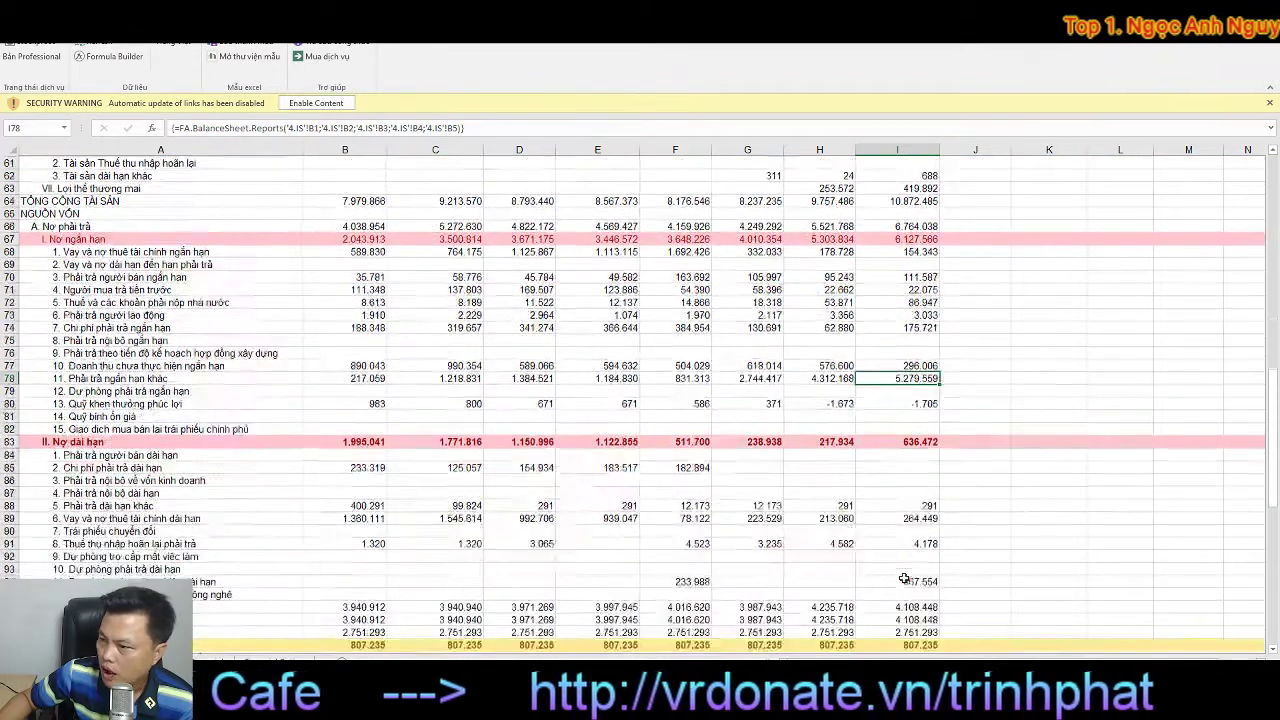
pyautogui.click(818, 440)
pyautogui.click(897, 441)
pyautogui.press('Left')
pyautogui.click(897, 441)
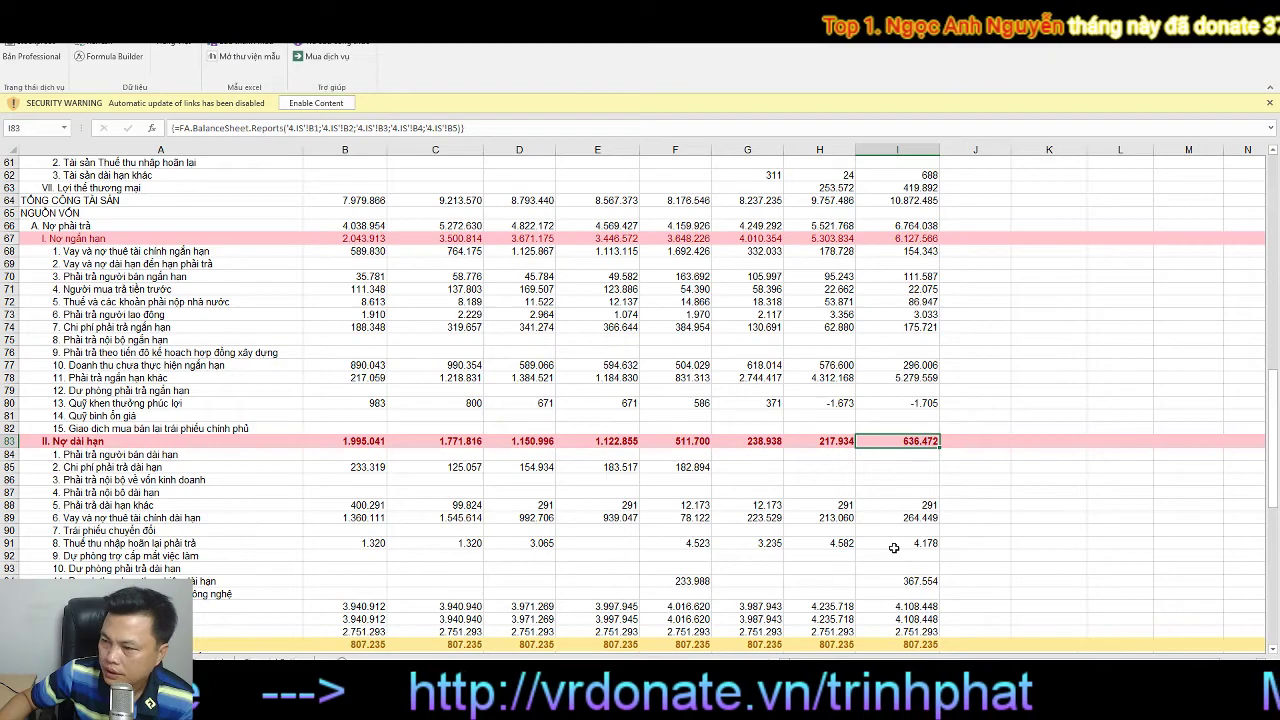
# - Review the quarterly owner's equity section, including share premium (Thặng dư vốn cổ phần) and undistributed after-tax profit
pyautogui.scroll(-4, 893, 546)
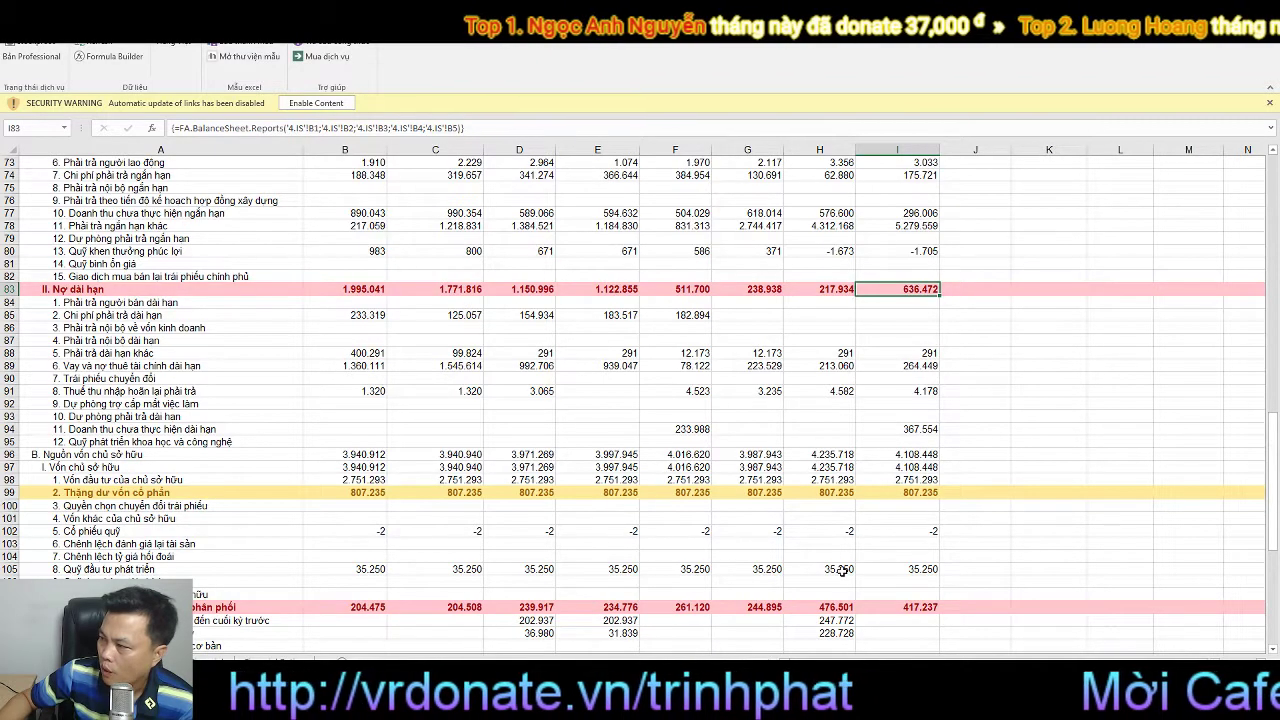
pyautogui.scroll(-6, 841, 569)
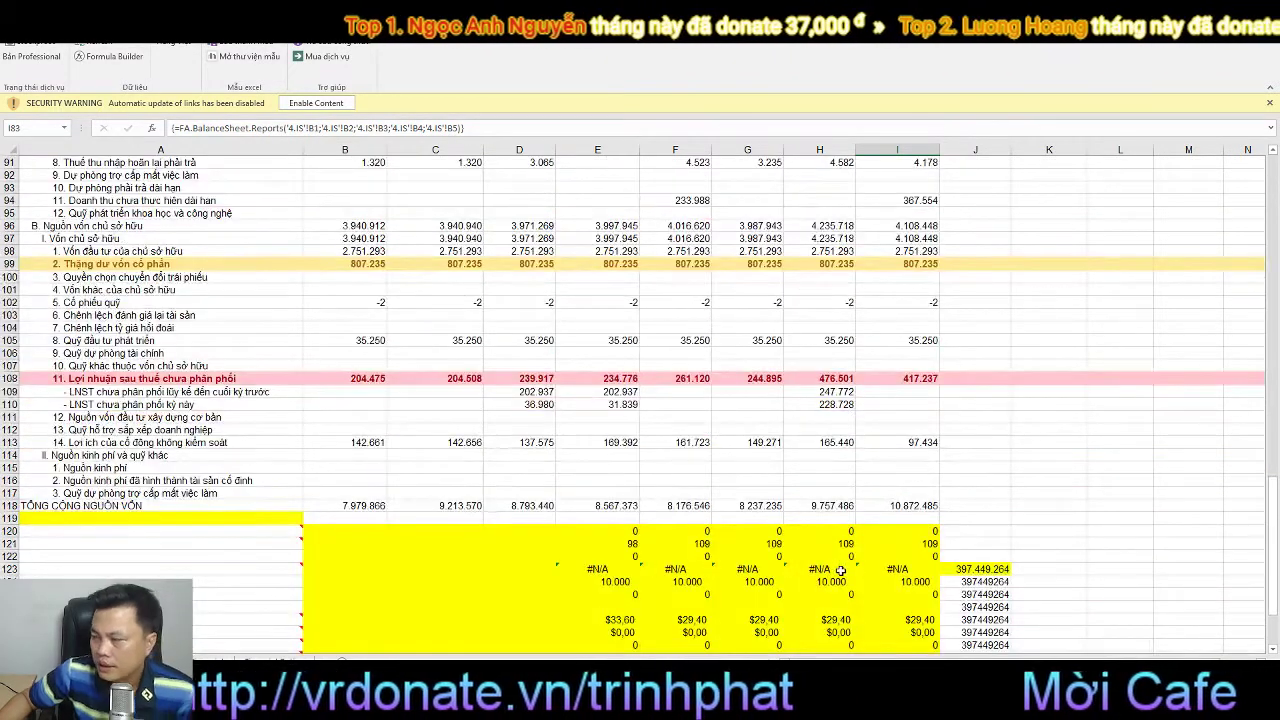
pyautogui.scroll(4, 838, 569)
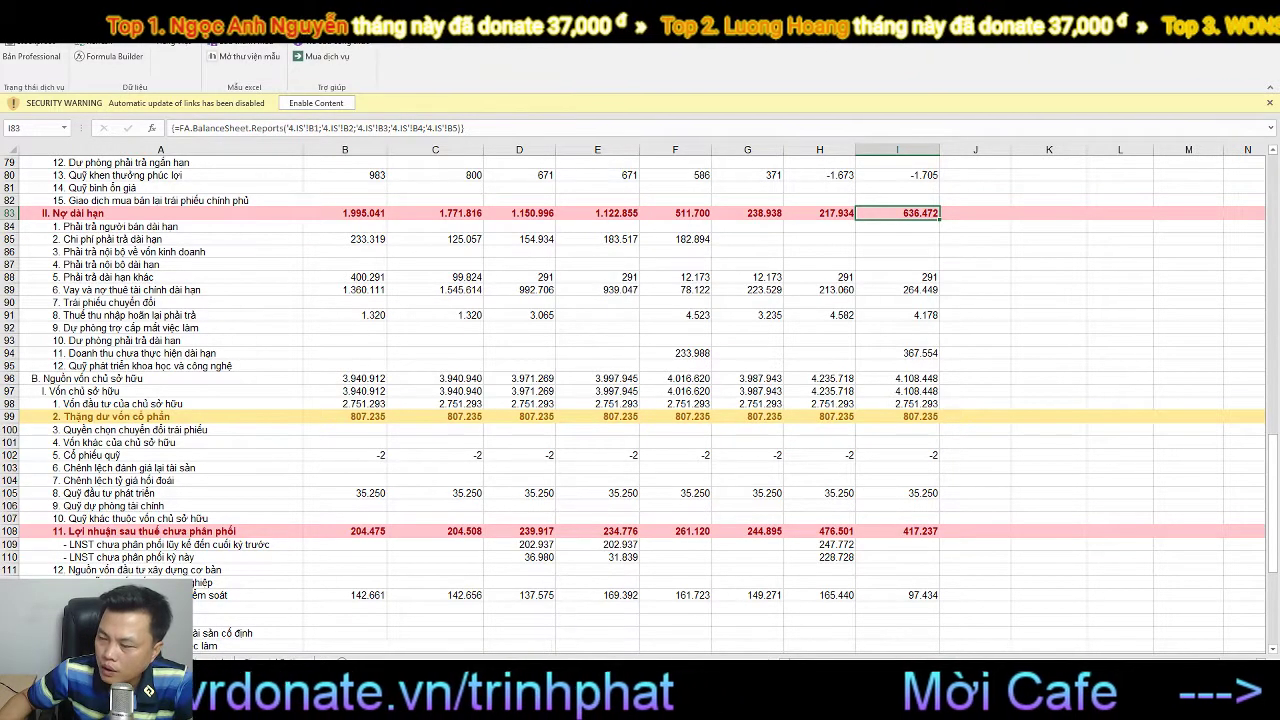
# - Switch the income statement to yearly figures by setting the starting quarter (Quý bắt đầu) to 0
pyautogui.hotkey('ctrl', 'pageup')
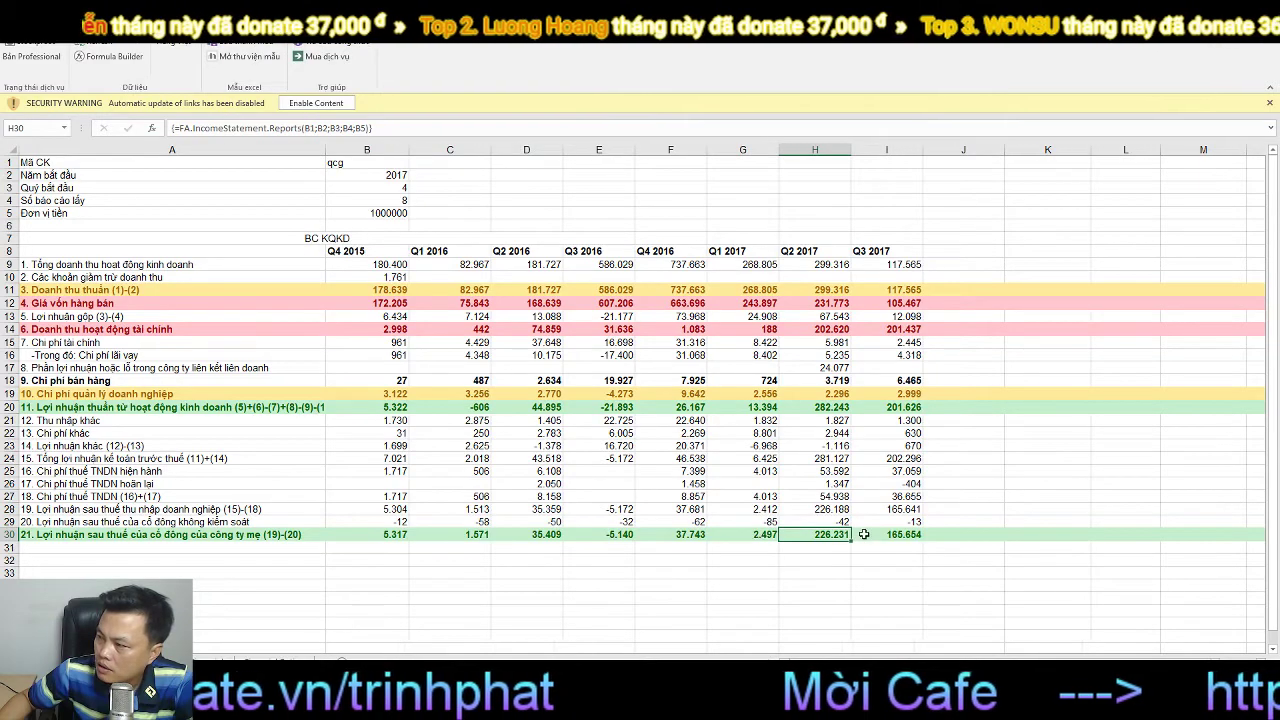
pyautogui.click(380, 190)
pyautogui.doubleClick(380, 190)
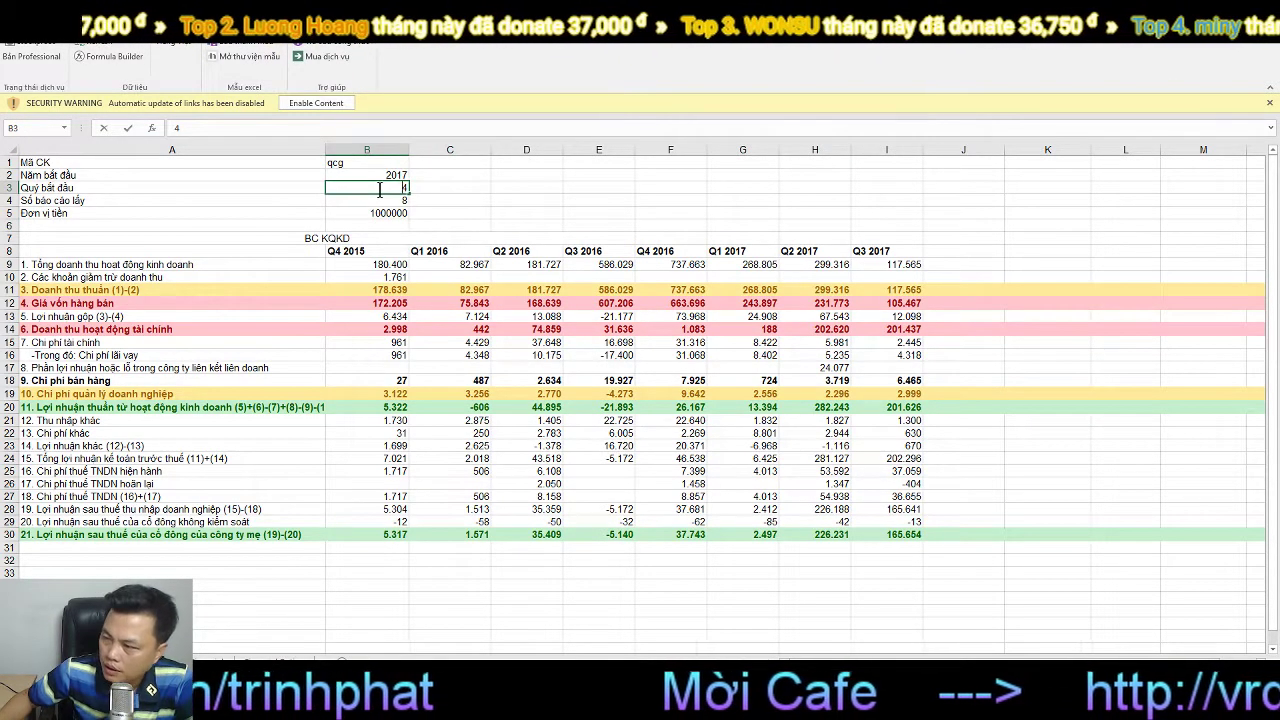
pyautogui.doubleClick(380, 190)
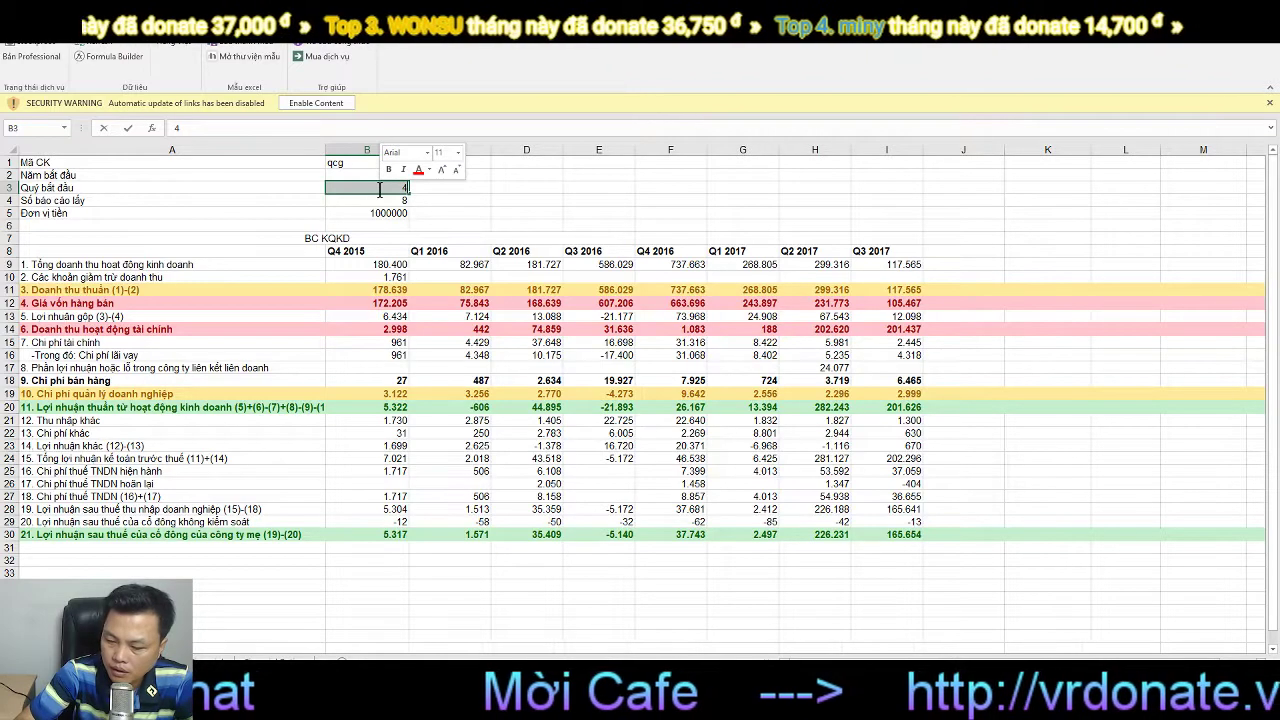
pyautogui.write('0')
pyautogui.press('Return')
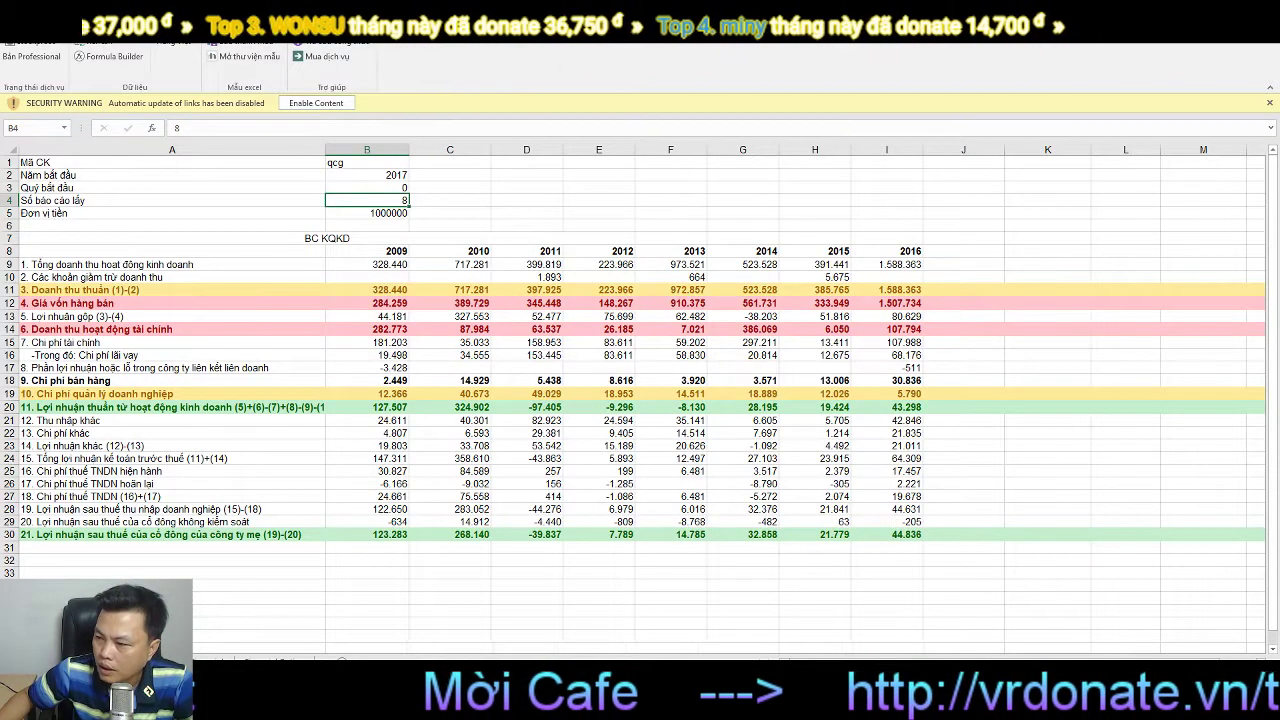
# - In the market expectation table on the ratios sheet, set the assumed 2017(E) after-tax profit to 400000
pyautogui.click(440, 660)
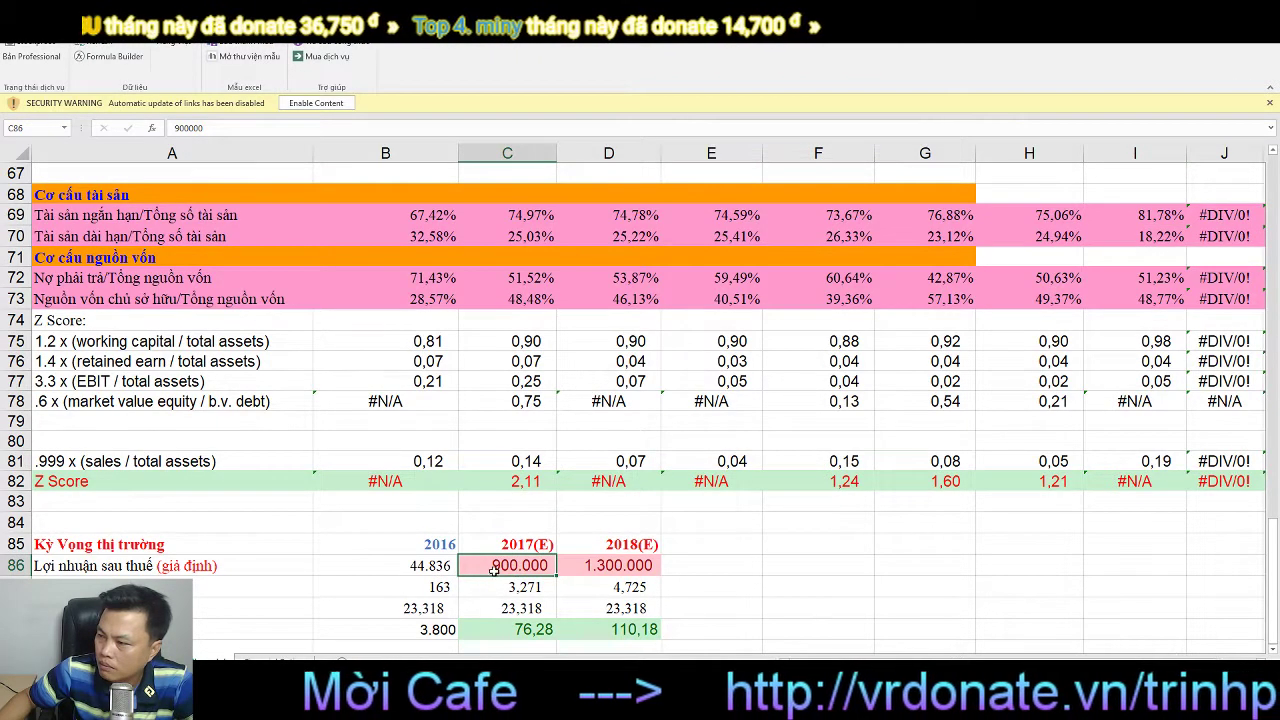
pyautogui.doubleClick(493, 567)
pyautogui.doubleClick(493, 566)
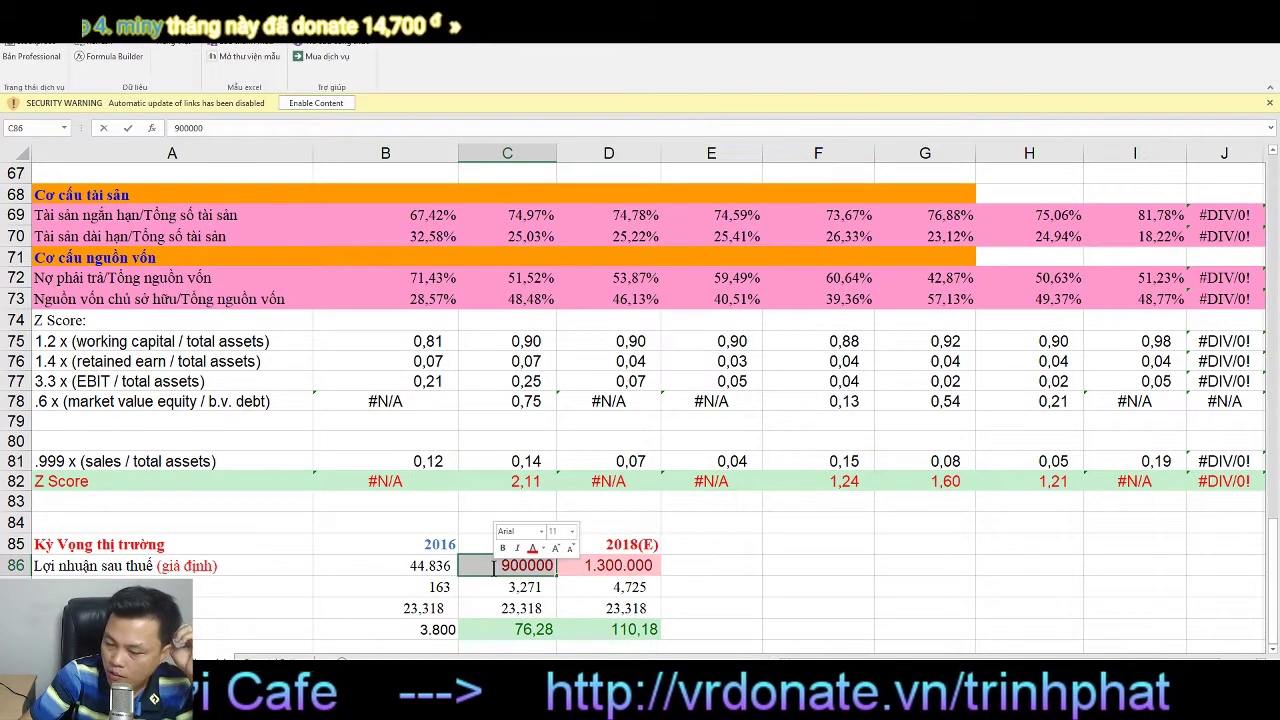
pyautogui.write('5')
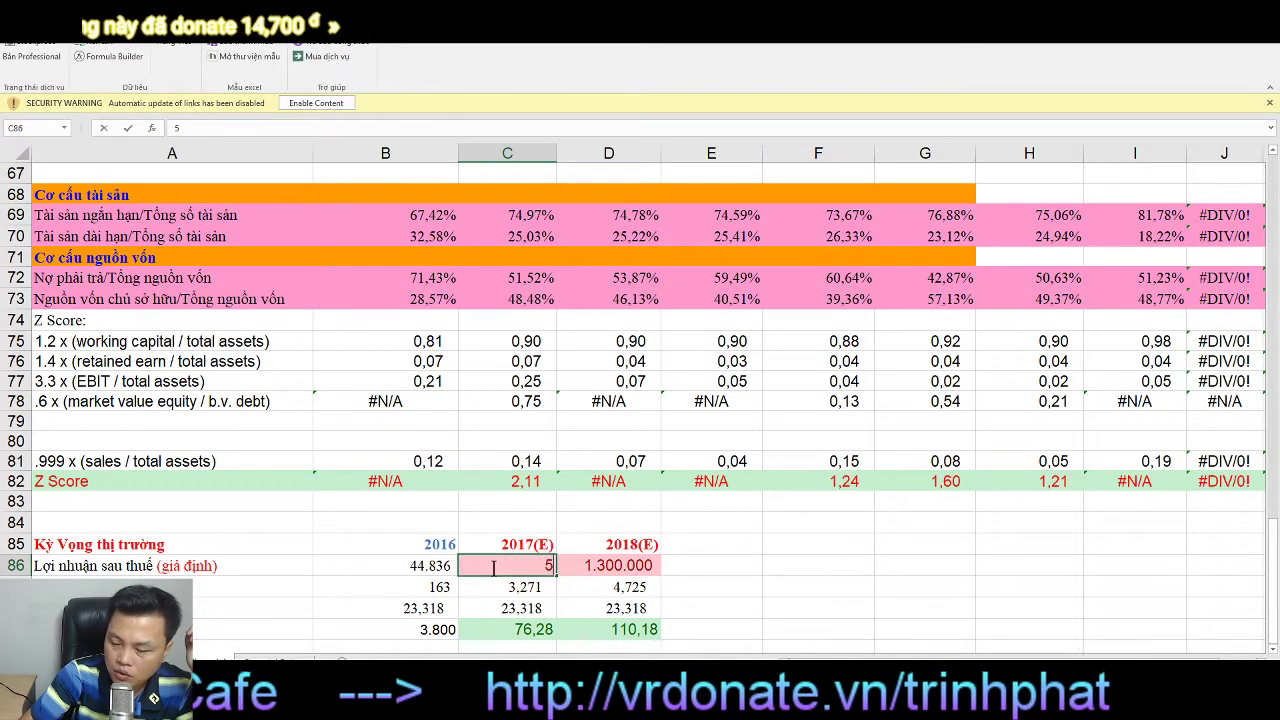
pyautogui.write('0000')
pyautogui.press('BackSpace')
pyautogui.press('BackSpace')
pyautogui.press('BackSpace')
pyautogui.press('BackSpace')
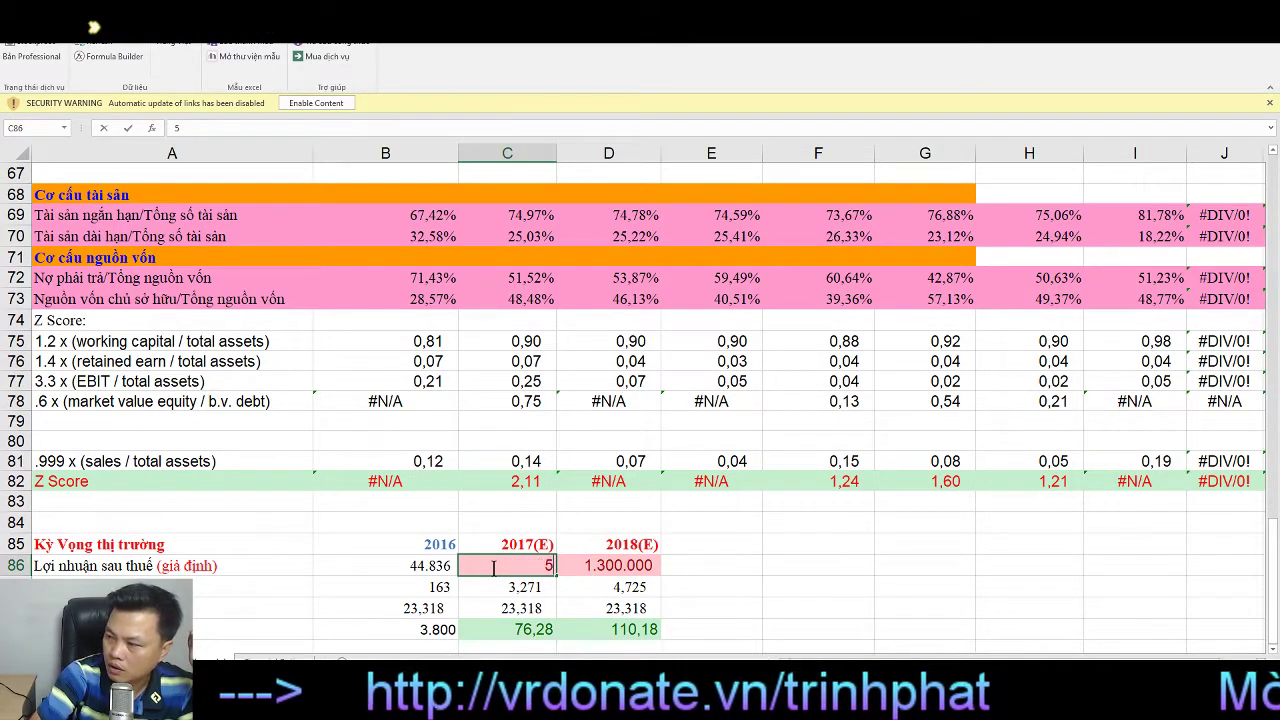
pyautogui.write('40000')
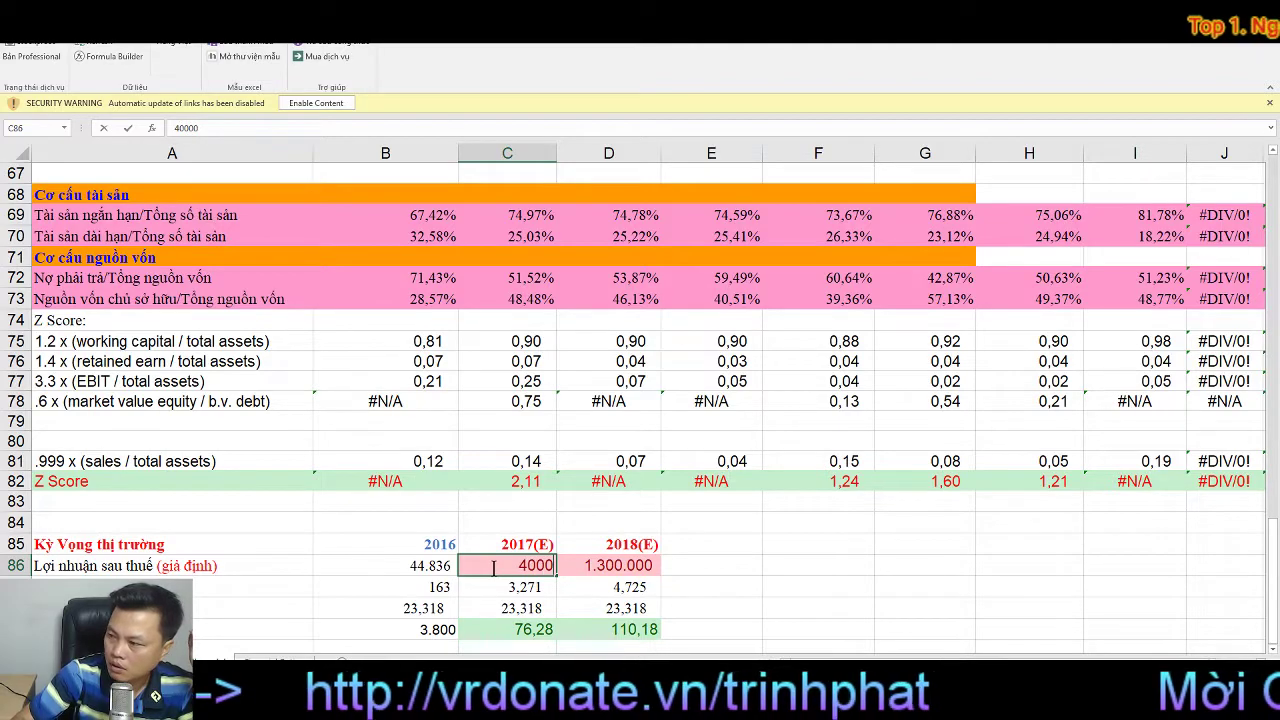
pyautogui.write('0')
pyautogui.press('Return')
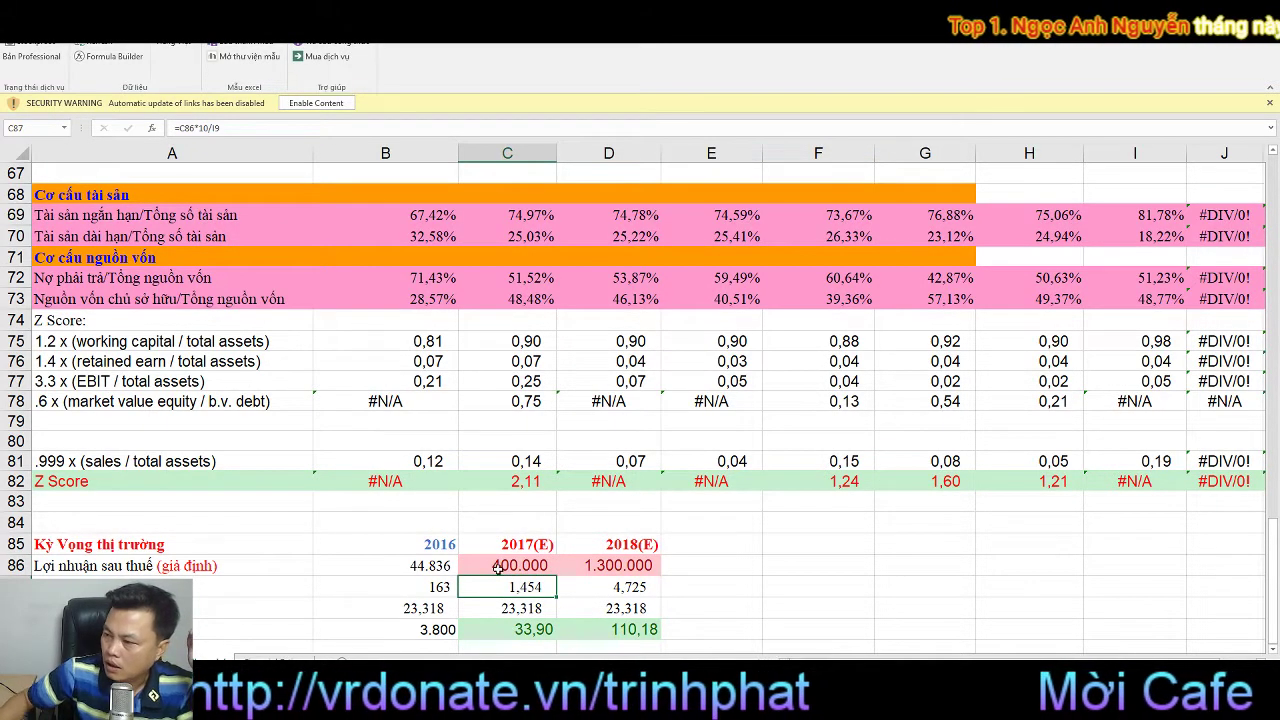
# - Set the assumed 2018(E) after-tax profit to 500000
pyautogui.click(589, 565)
pyautogui.doubleClick(587, 565)
pyautogui.doubleClick(587, 565)
pyautogui.write('500000')
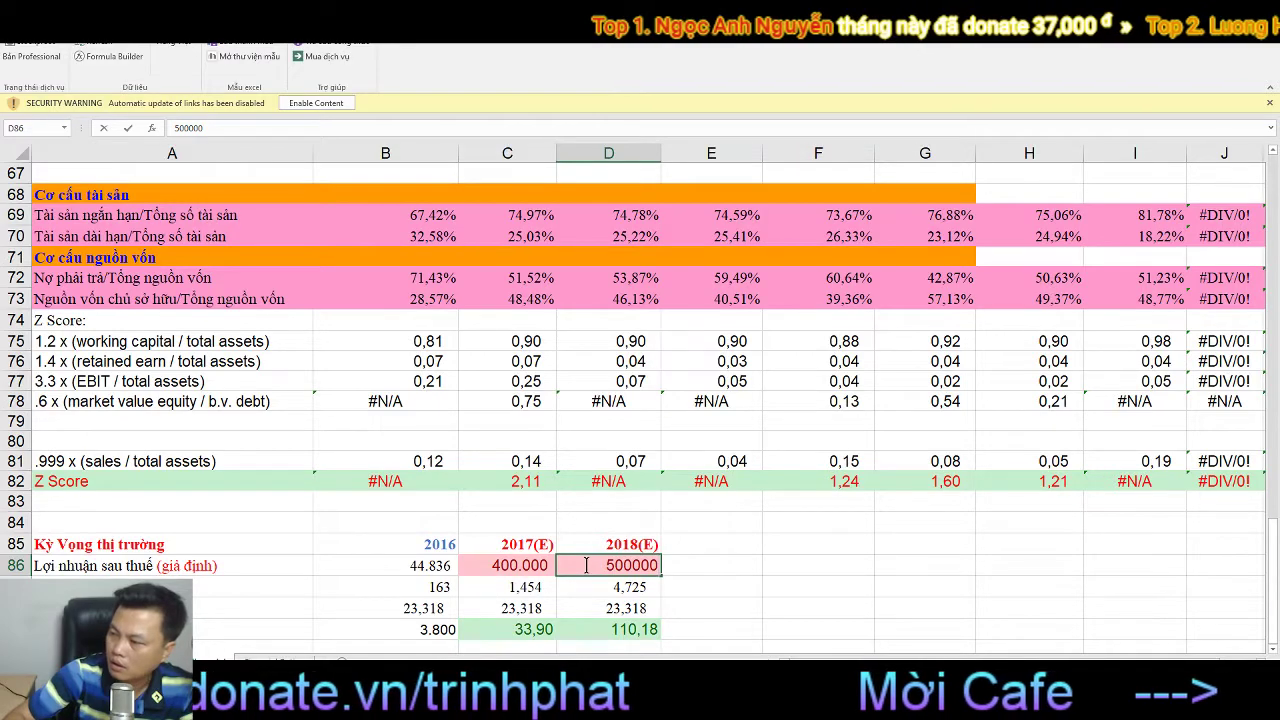
pyautogui.press('Return')
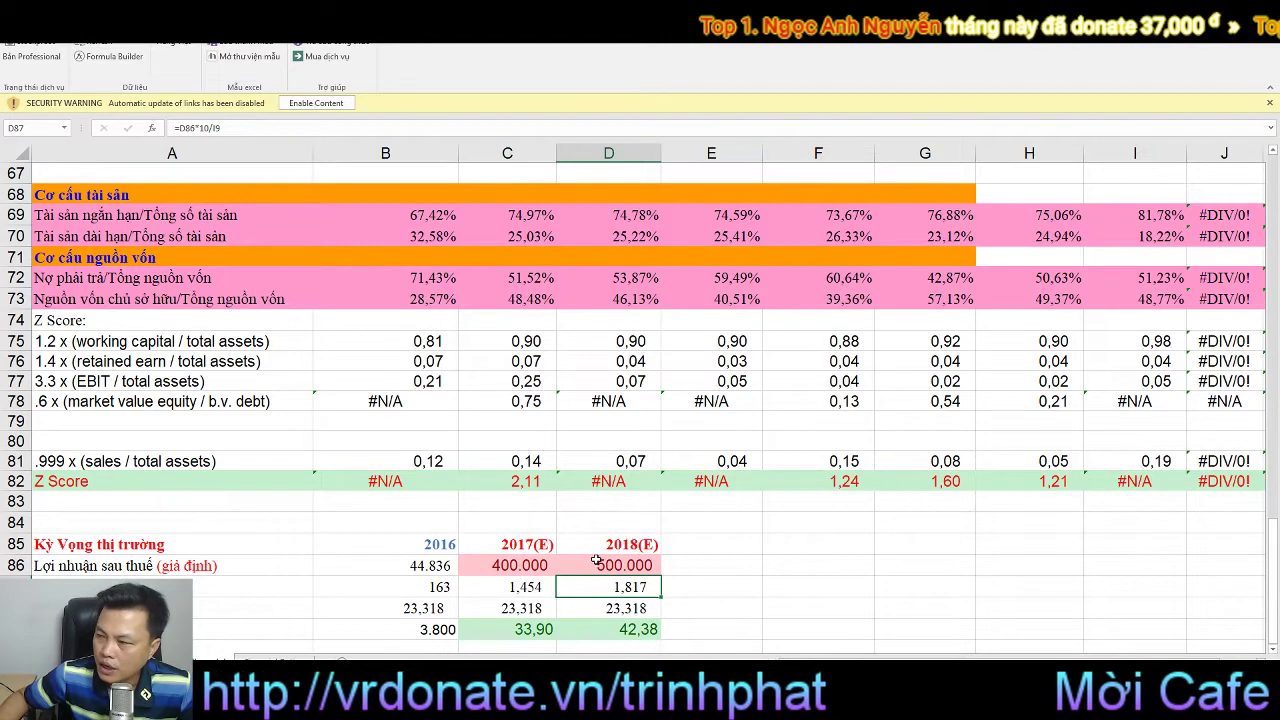
# - Check the 2017(E) and 2018(E) valuation results in C89 and D89 against the assumed 2018(E) profit
pyautogui.click(511, 636)
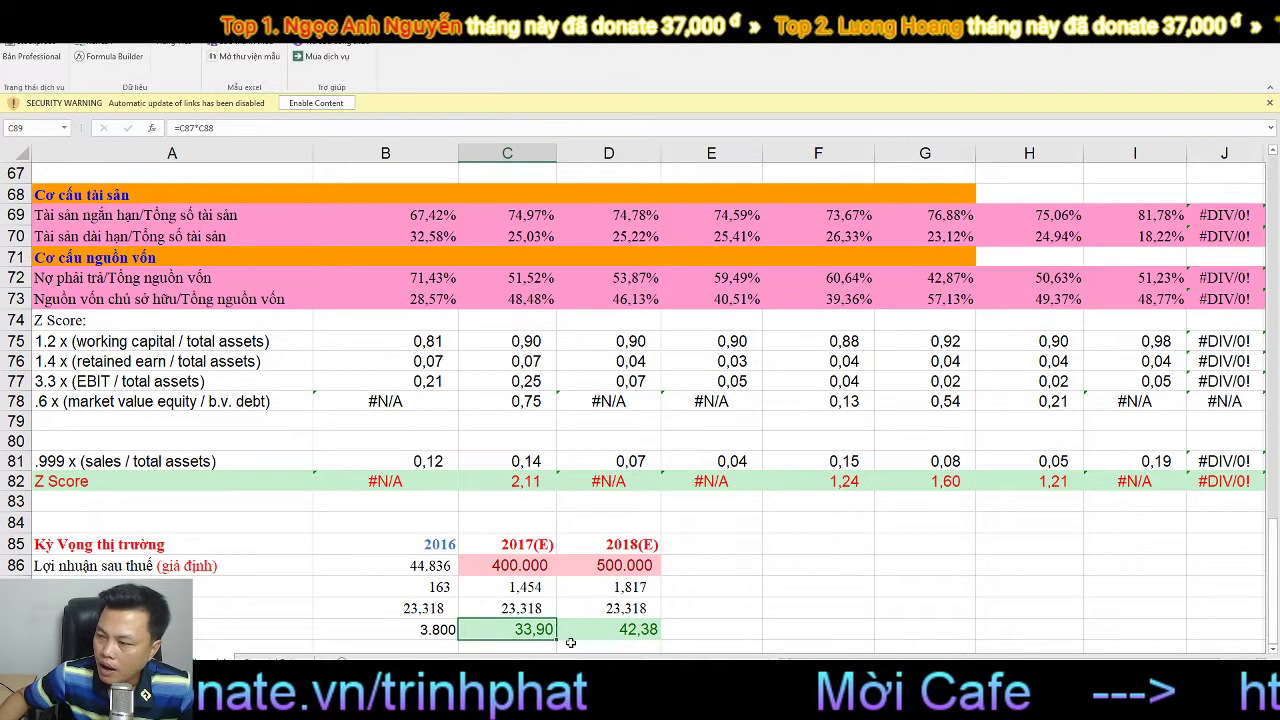
pyautogui.click(606, 636)
pyautogui.click(618, 566)
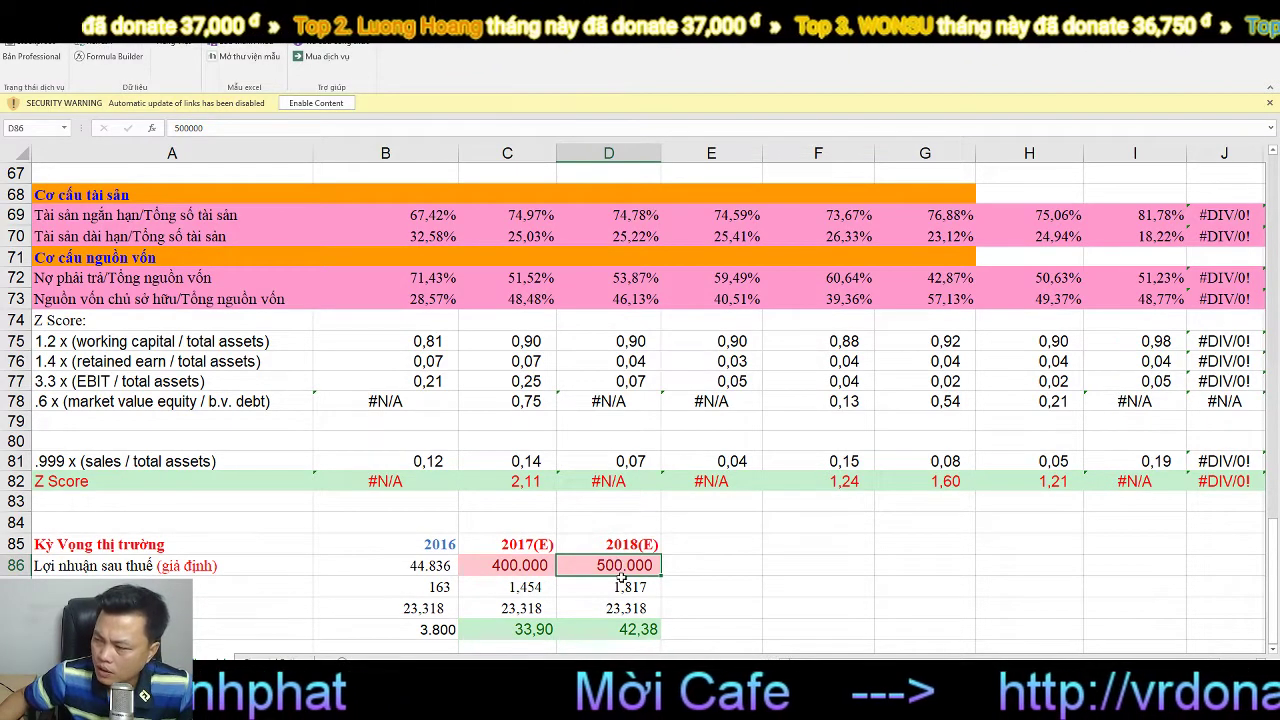
pyautogui.click(625, 629)
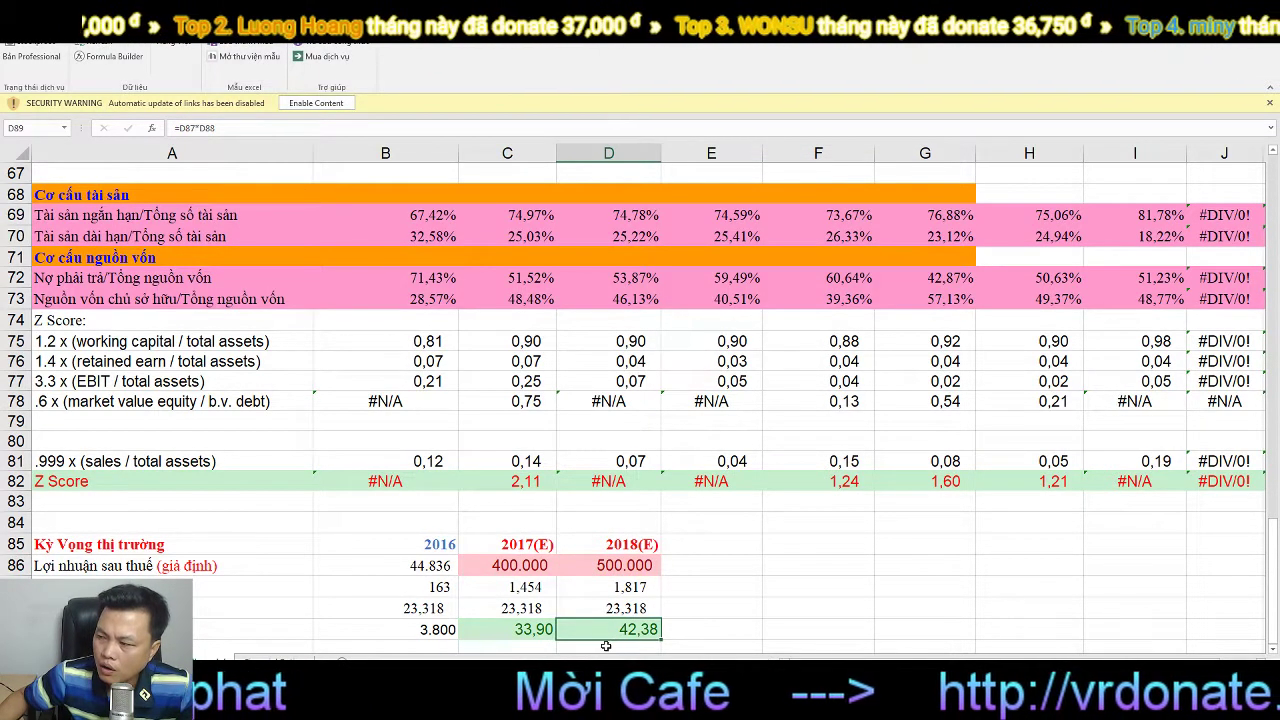